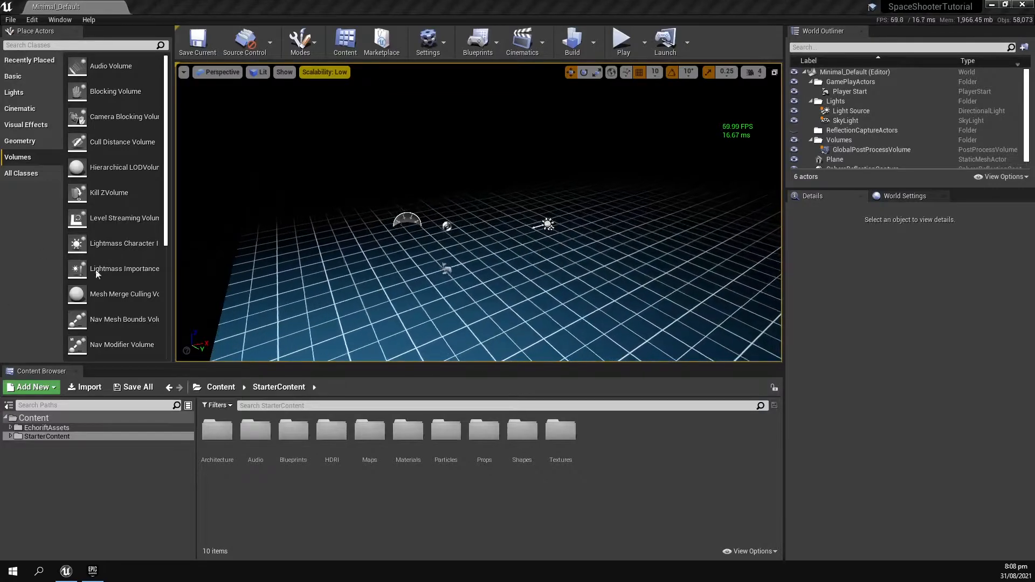
mouse_move(431, 178)
right_mouse_down()
mouse_move(453, 173)
mouse_move(427, 198)
mouse_move(395, 205)
mouse_move(417, 189)
right_mouse_up()
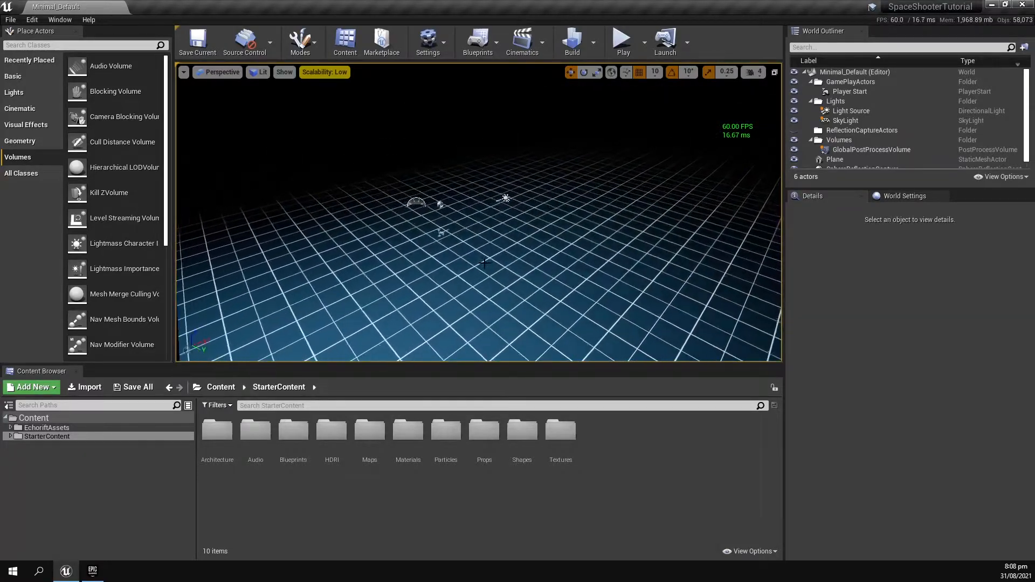
left_click(483, 263)
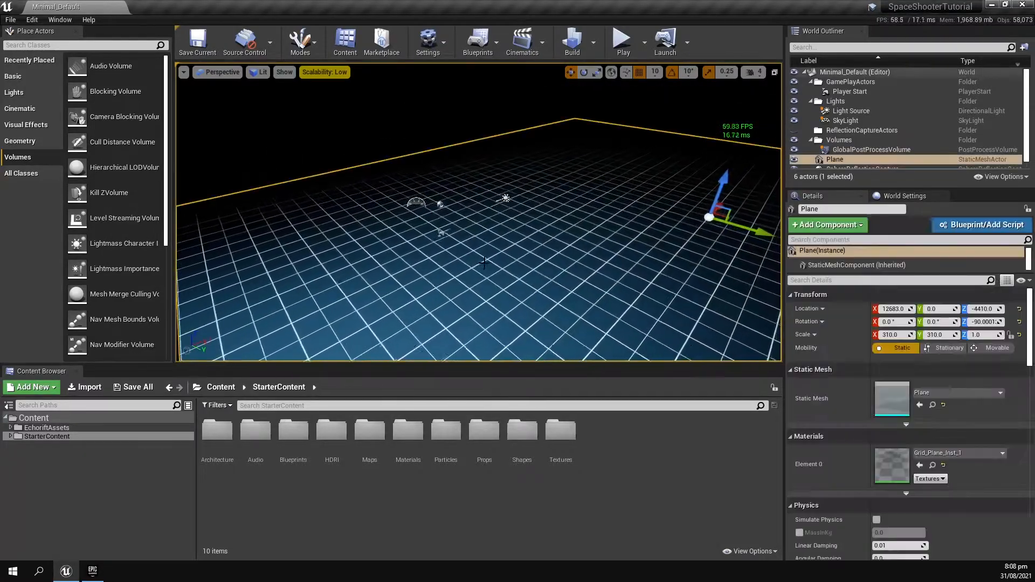
mouse_move(483, 263)
right_mouse_down()
mouse_move(512, 256)
mouse_move(490, 264)
mouse_move(502, 264)
right_mouse_up()
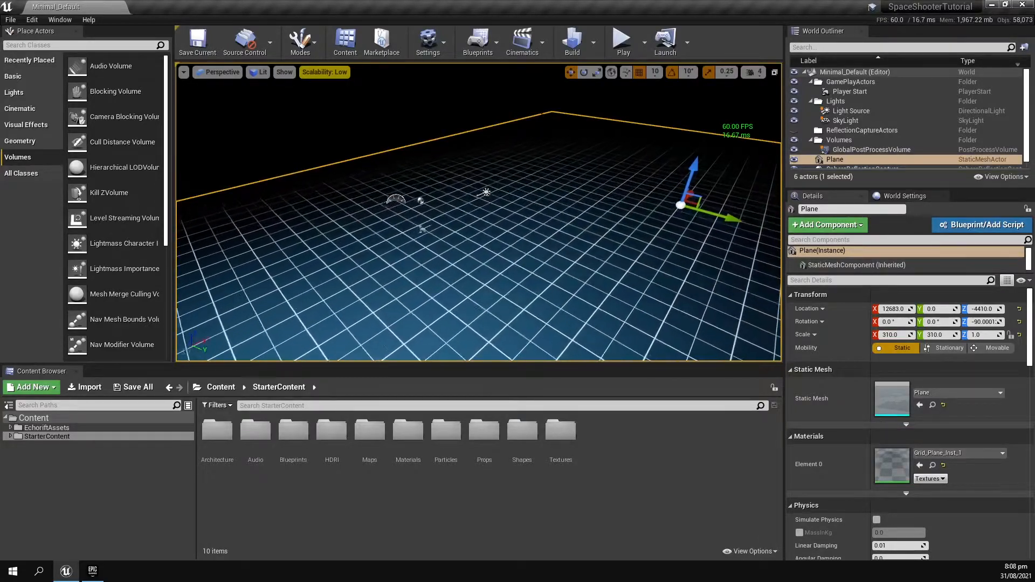
right_click_drag(518, 248, 536, 237)
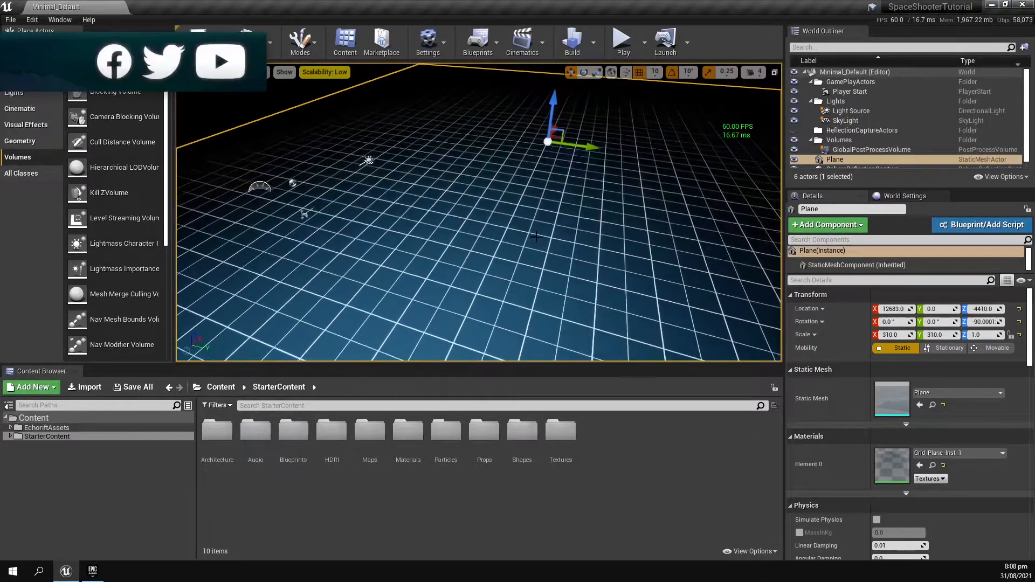
right_click_drag(535, 238, 495, 194)
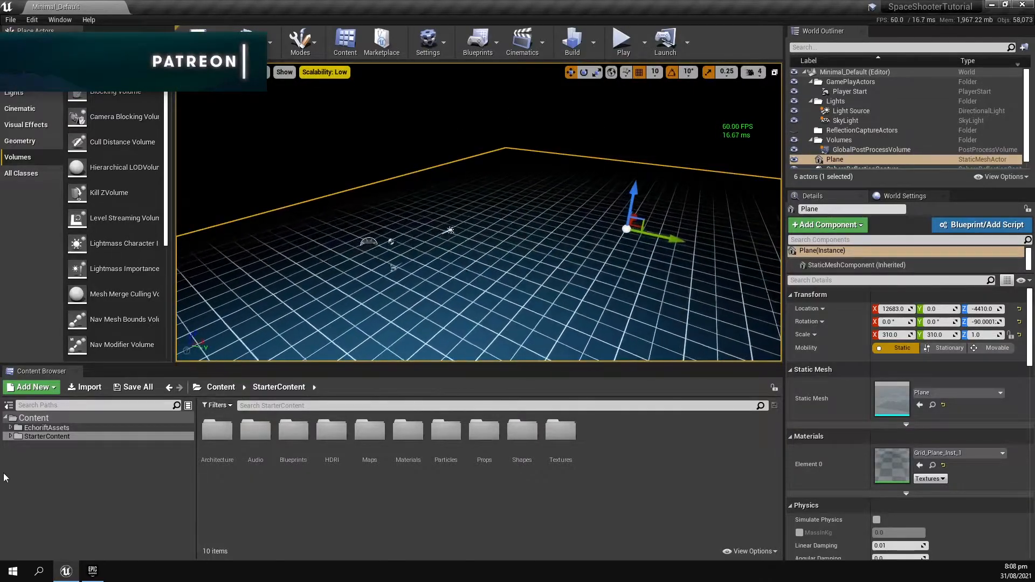
left_click(372, 152)
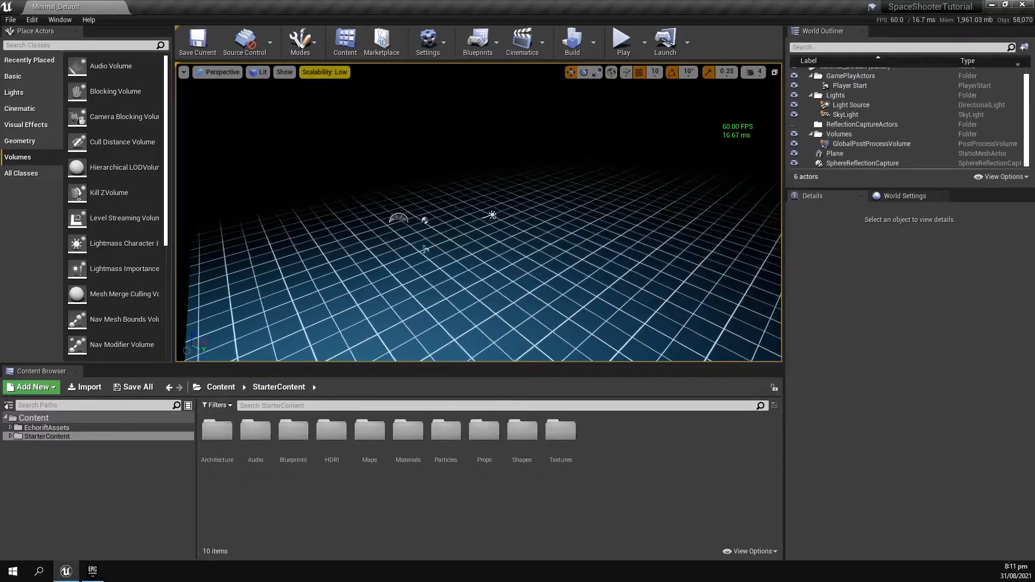
left_click_drag(483, 260, 476, 264)
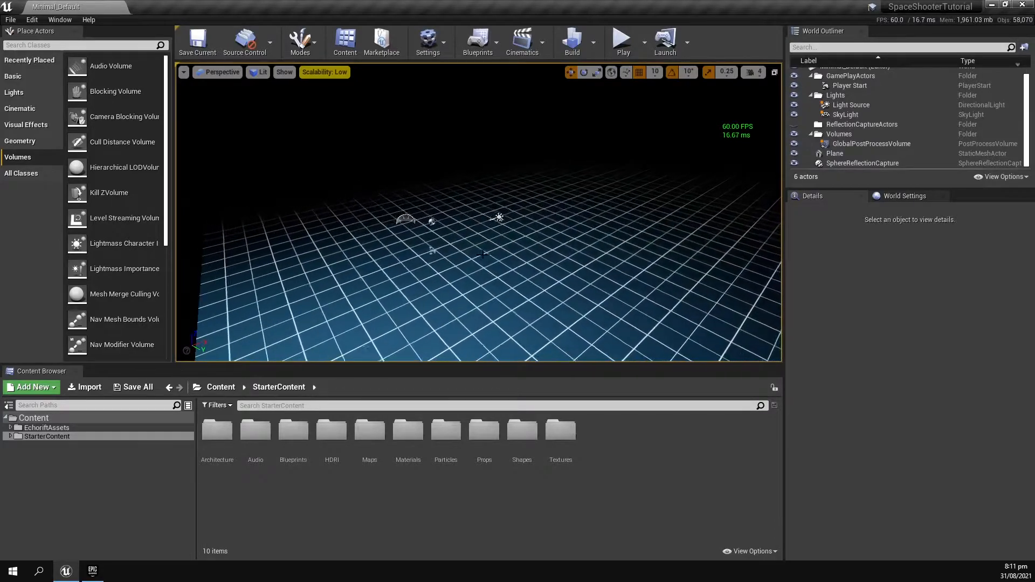
right_click_drag(483, 254, 491, 247)
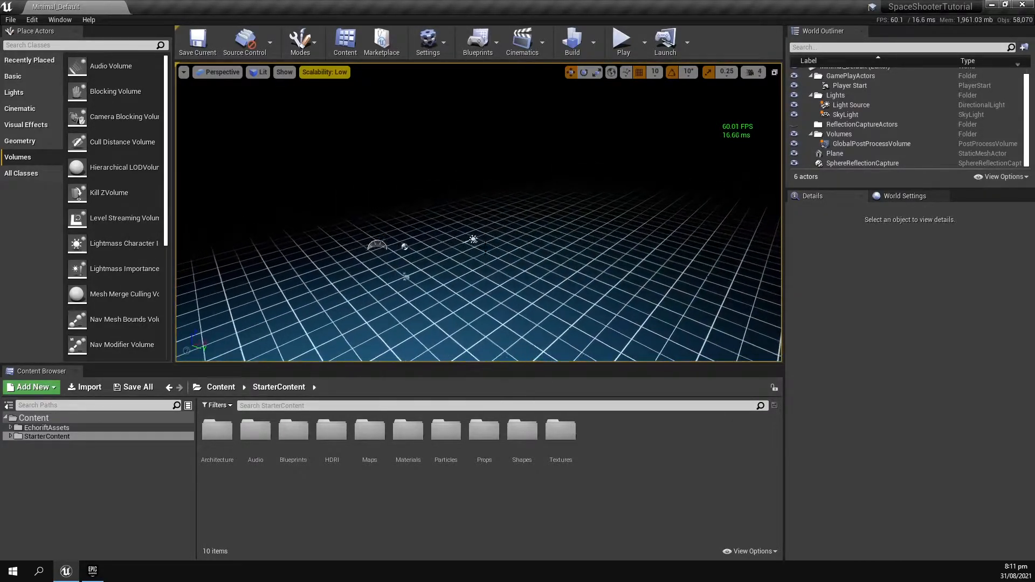
right_click_drag(486, 248, 481, 255)
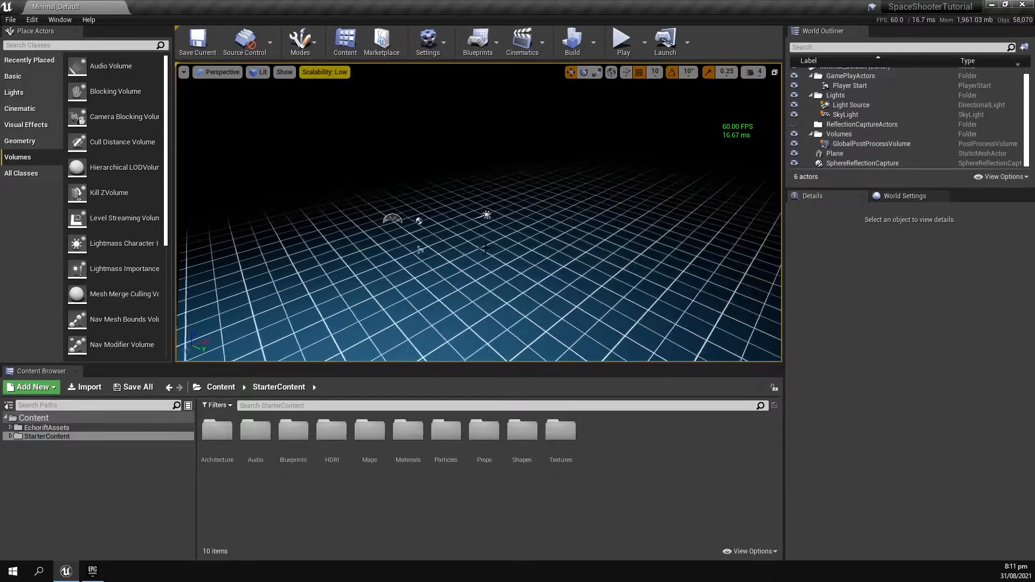
Enable Exposure Compensation on the GlobalPostProcessVolume and set it to 0.0.
left_click(869, 144)
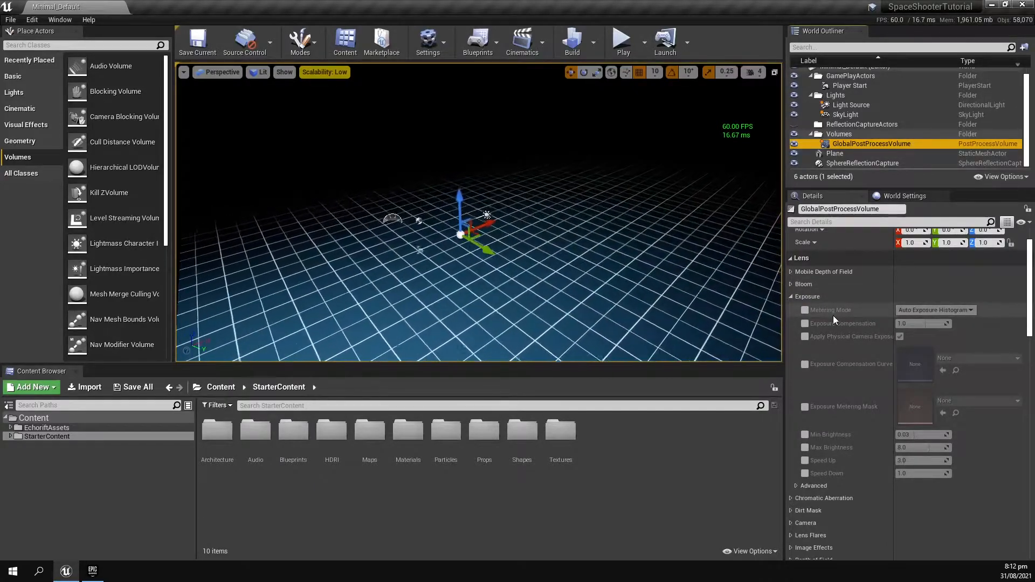
right_click_drag(425, 231, 426, 235)
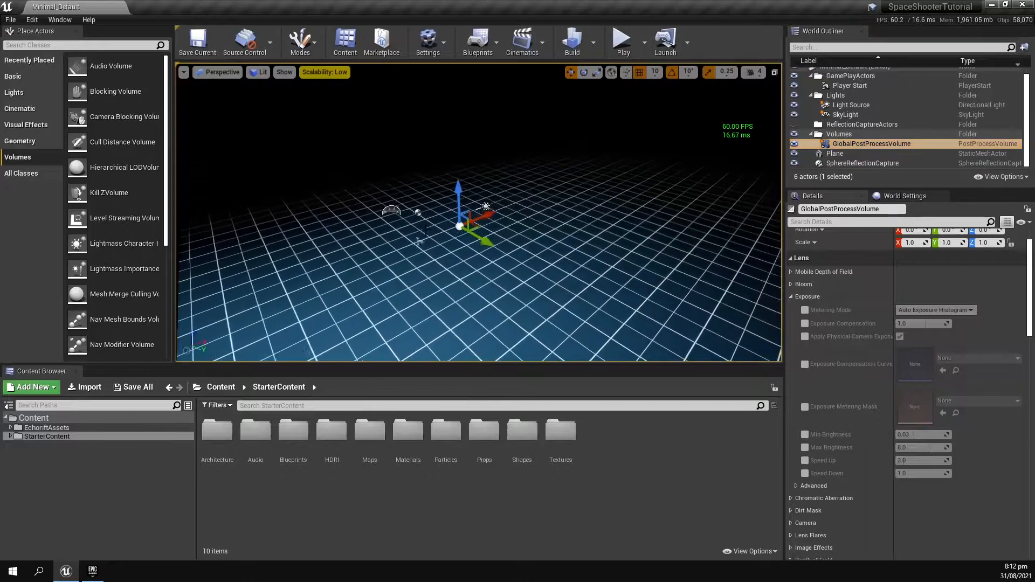
left_click(805, 324)
left_click_drag(915, 325, 915, 326)
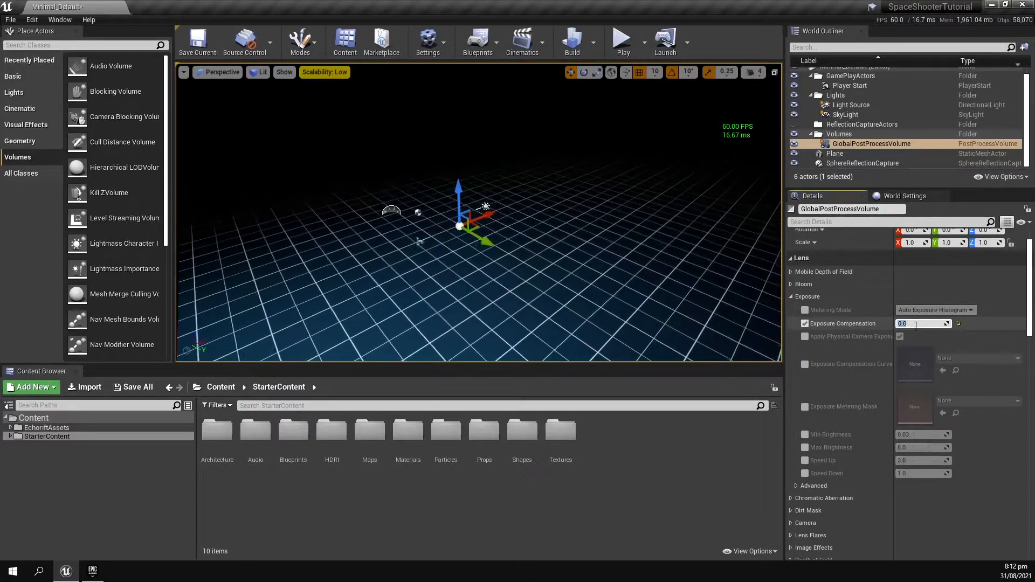
Enable the volume's Min Brightness, Max Brightness, Speed Up and Speed Down exposure overrides, setting Min Brightness to 0.15.
scroll(868, 331, "down", 3)
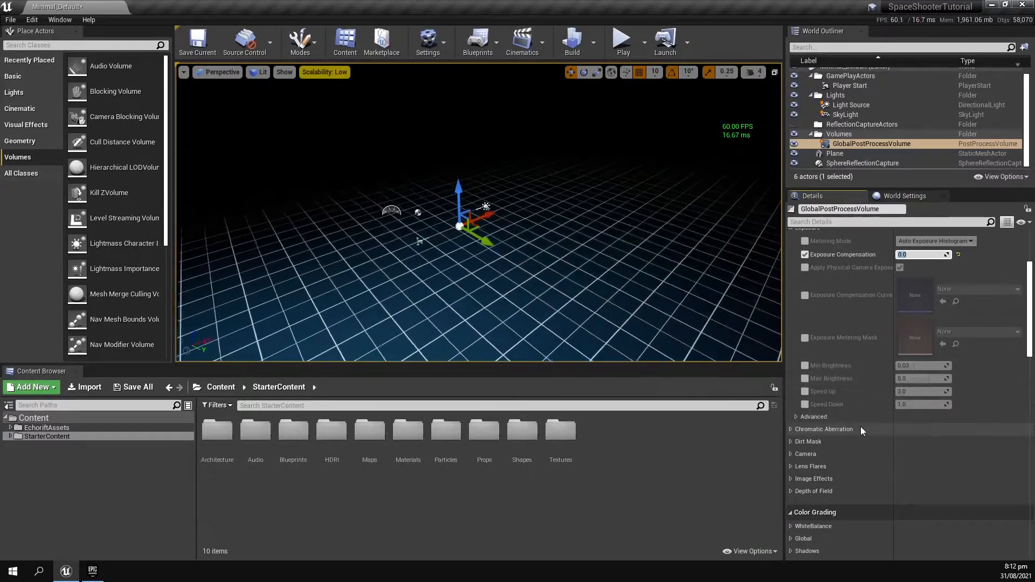
left_click(804, 366)
left_click(804, 378)
left_click(805, 392)
left_click(804, 405)
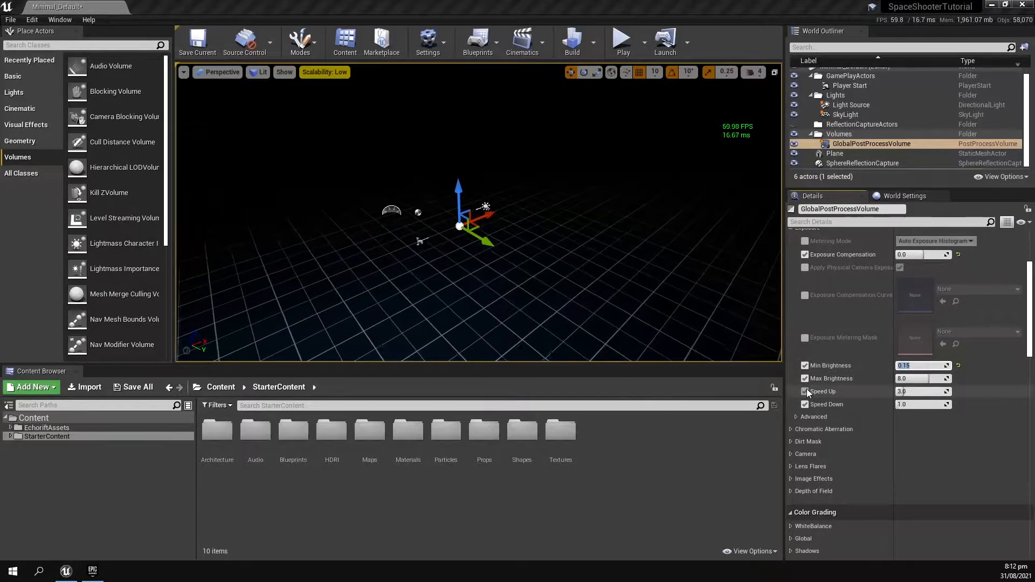
Set the post process volume's exposure Speed Up to 5 and Speed Down to 4.
left_click(911, 391)
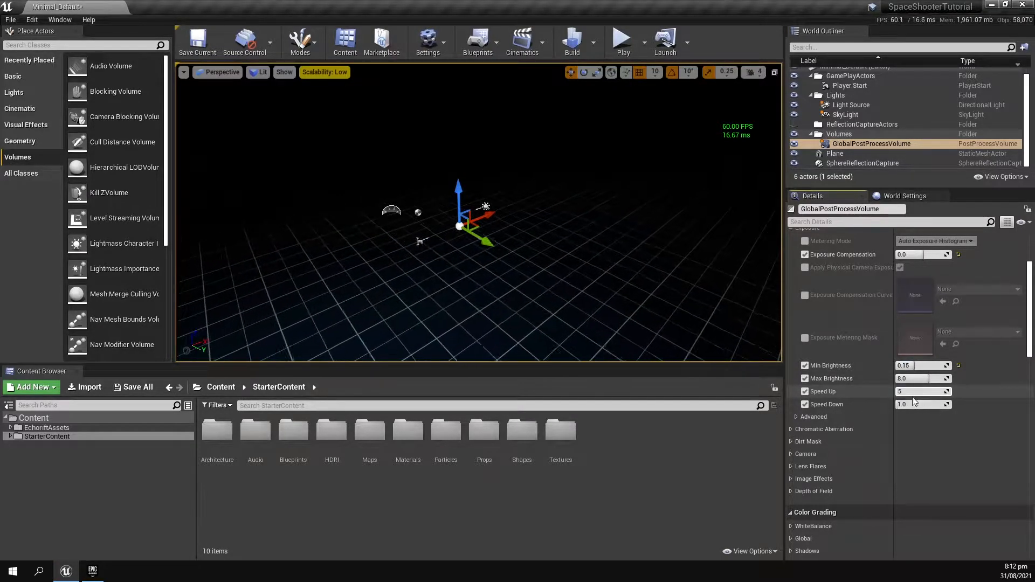
left_click(915, 404)
type("4")
key("Return")
left_click(986, 411)
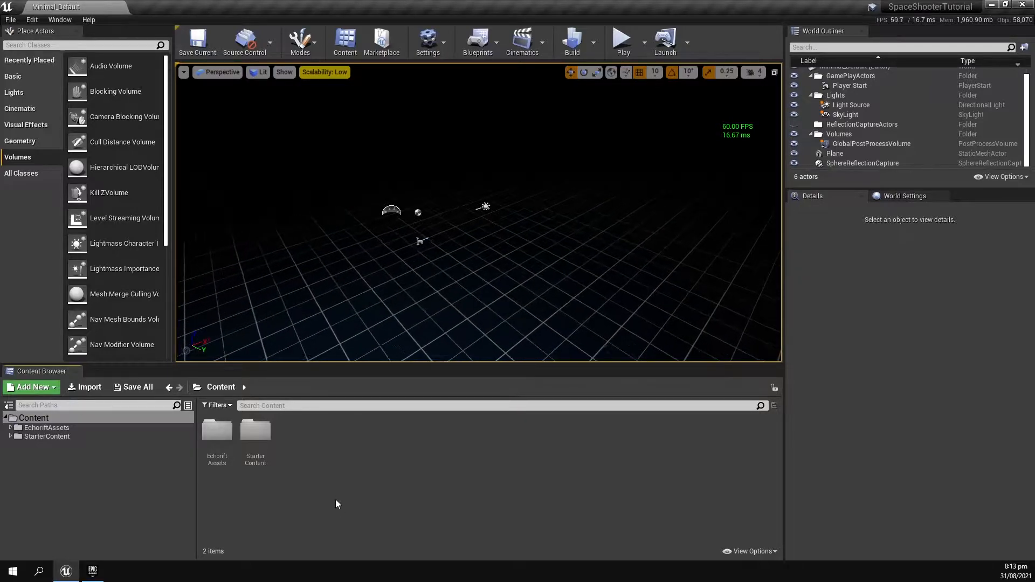
Create a Blueprint Class with the Character parent class in the Content folder and name it PlayerBP.
right_click(315, 467)
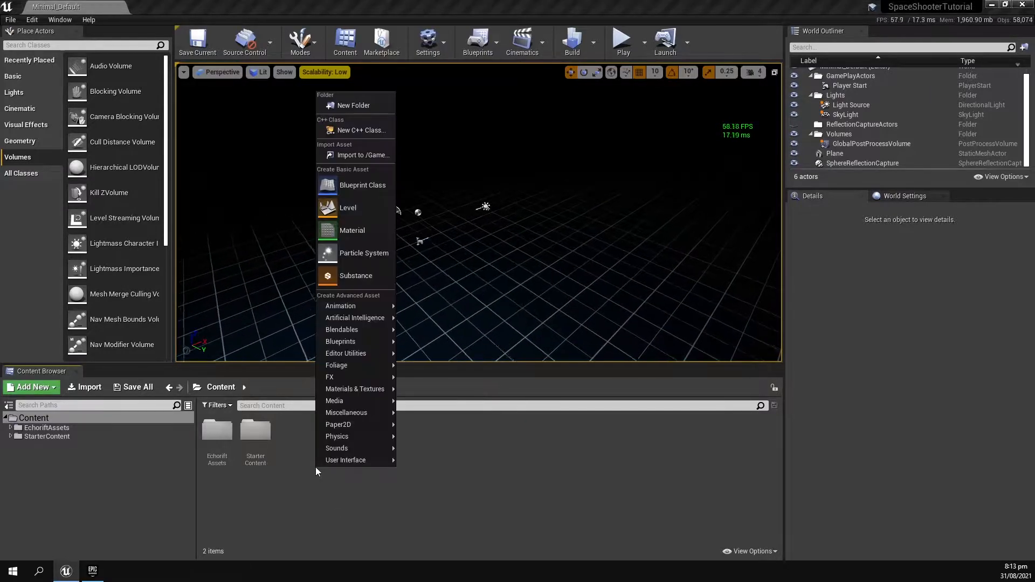
left_click(363, 189)
left_click(413, 238)
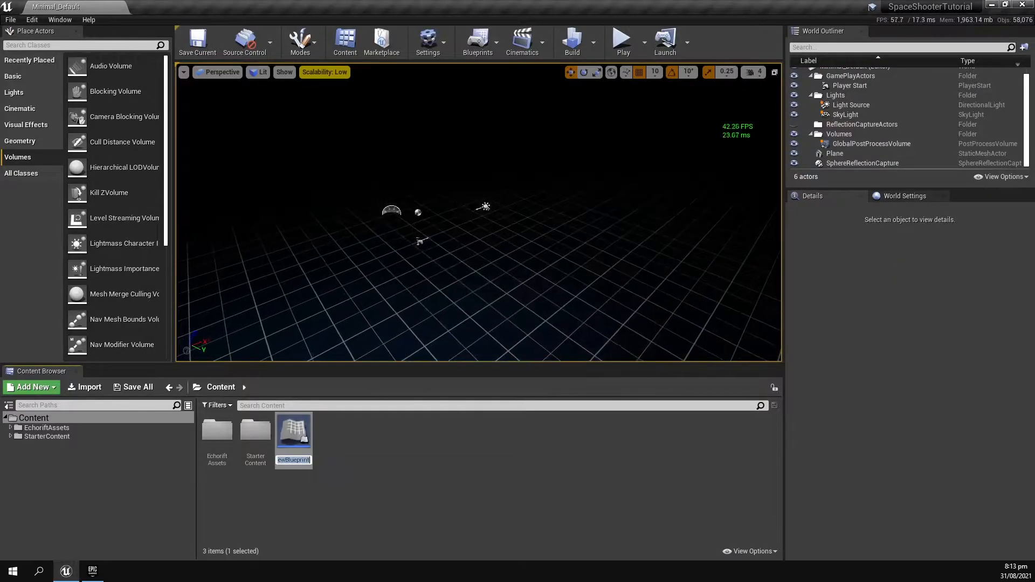
type("PlayerBP")
key("Return")
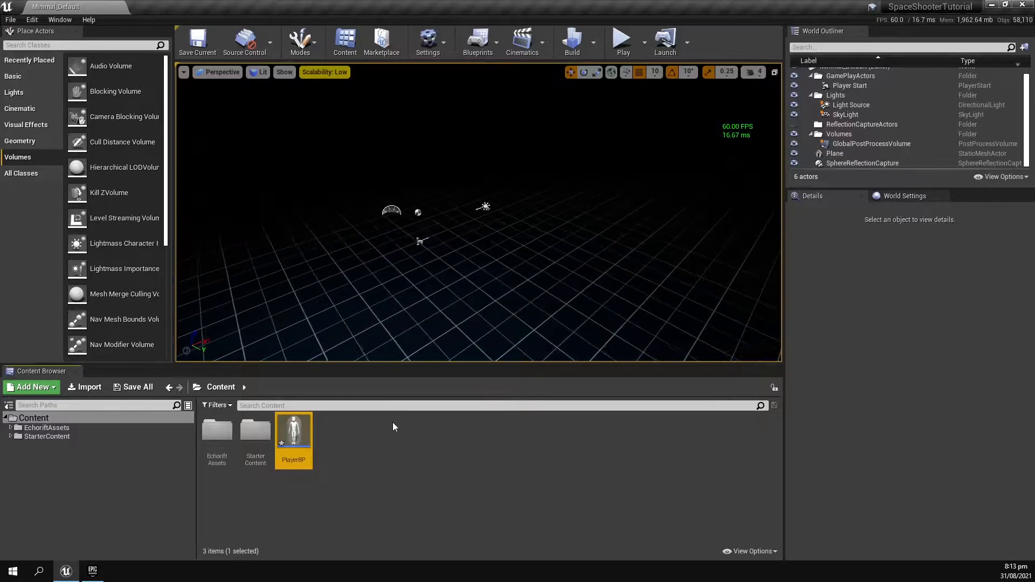
Create a Blueprint Class with the Player Controller parent class in the Content folder and name it PlayerControllerBP.
right_click(337, 451)
mouse_move(362, 388)
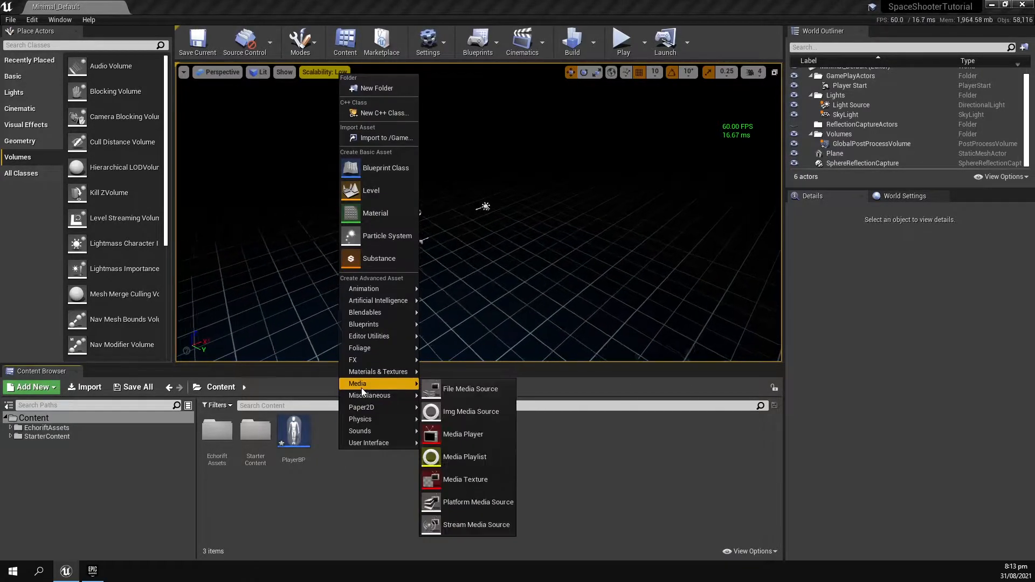
left_click(373, 172)
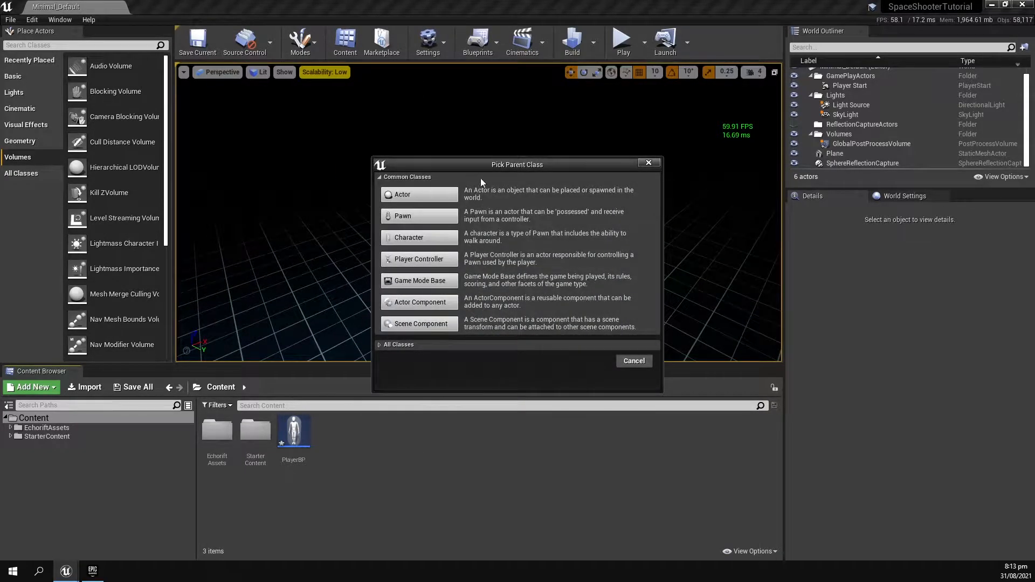
left_click(408, 258)
type("P")
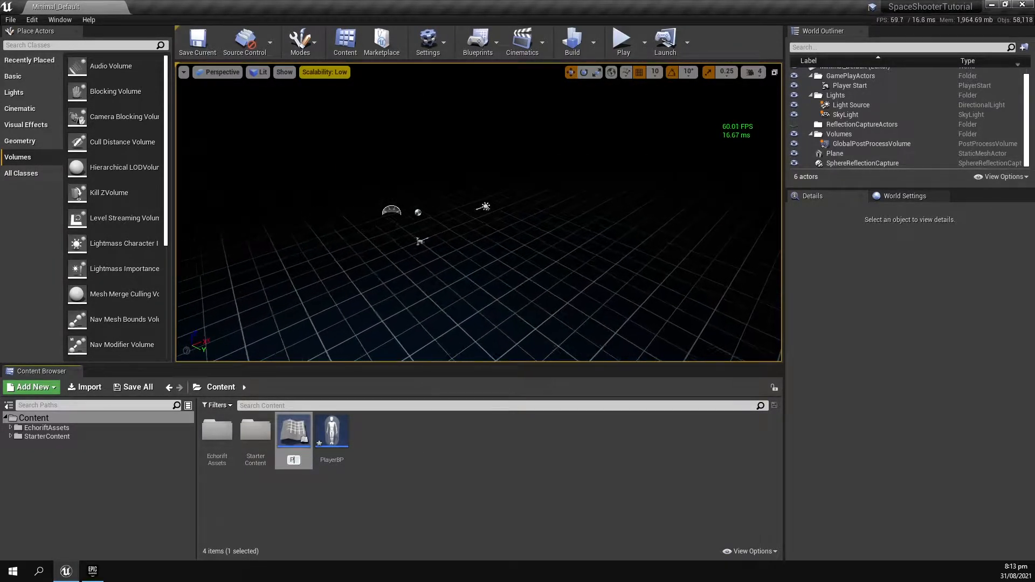
type("layer")
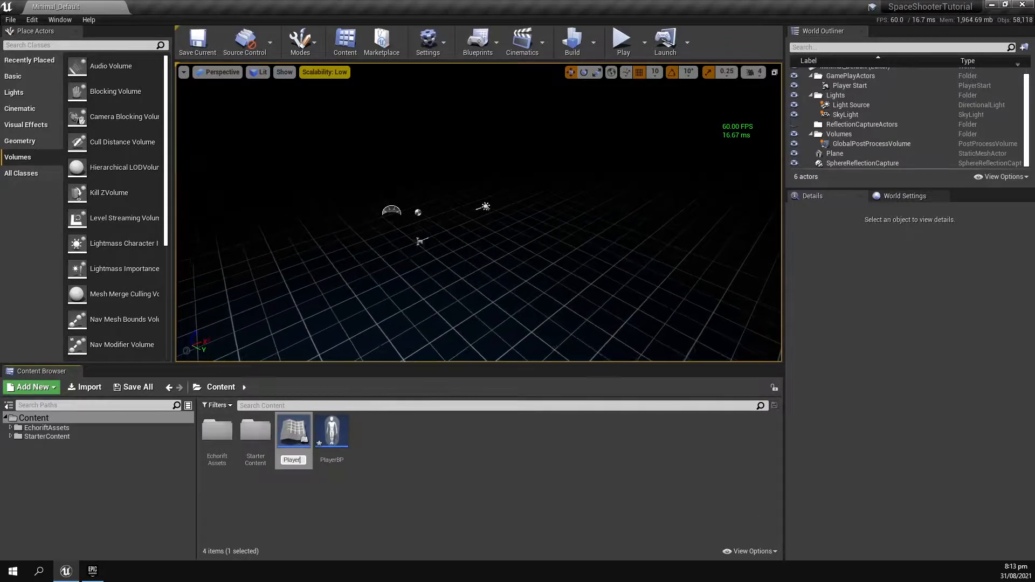
type("ControllerBP")
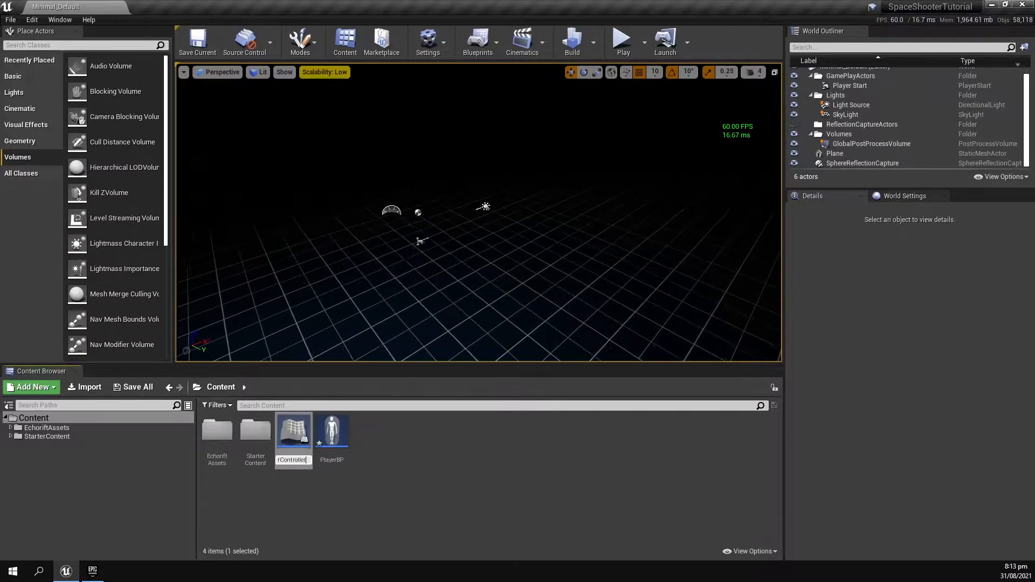
key("Return")
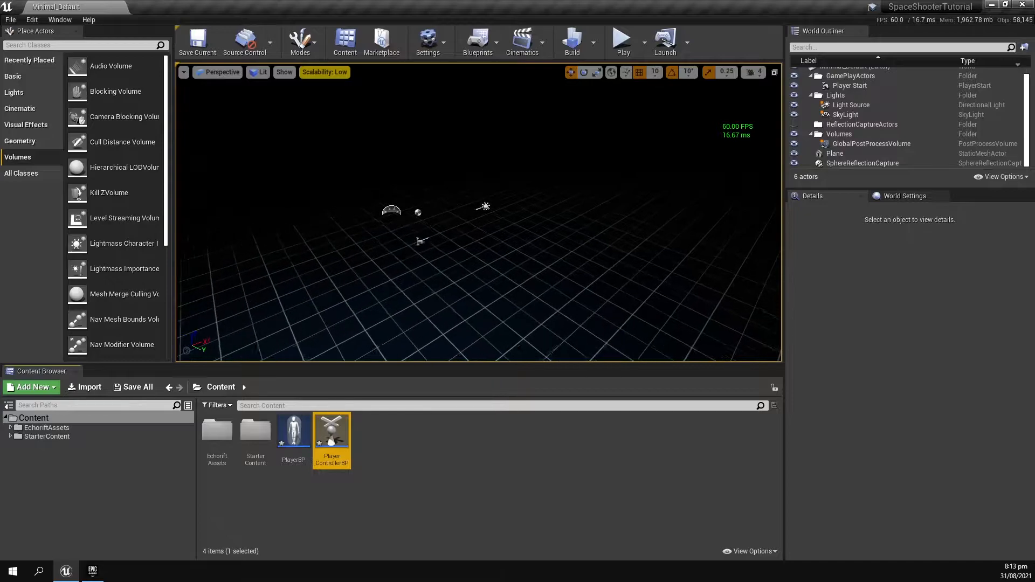
Create a Game Mode Base Blueprint Class named GameModeBP in the Content folder and save all three new blueprints.
right_click(380, 432)
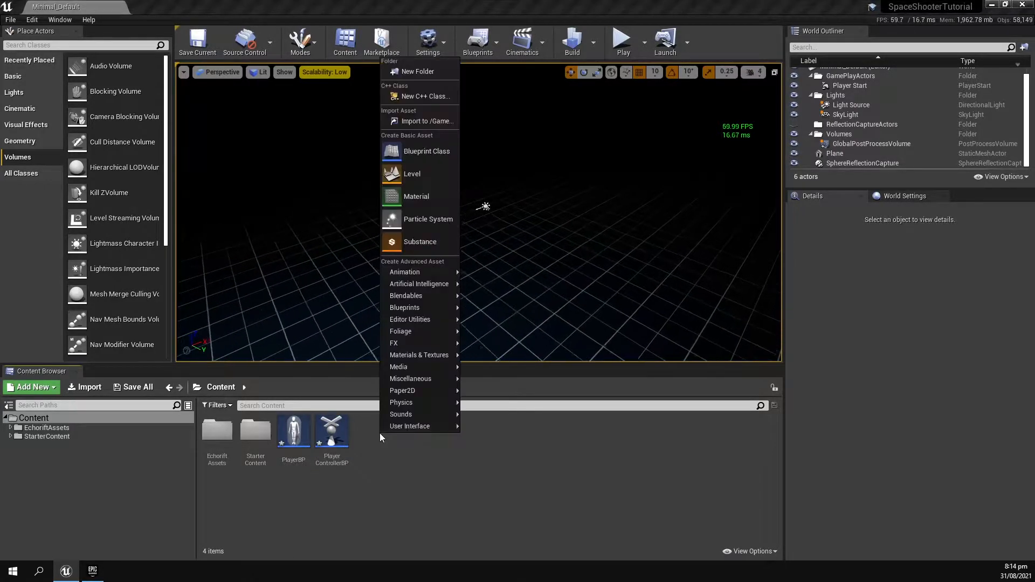
left_click(433, 152)
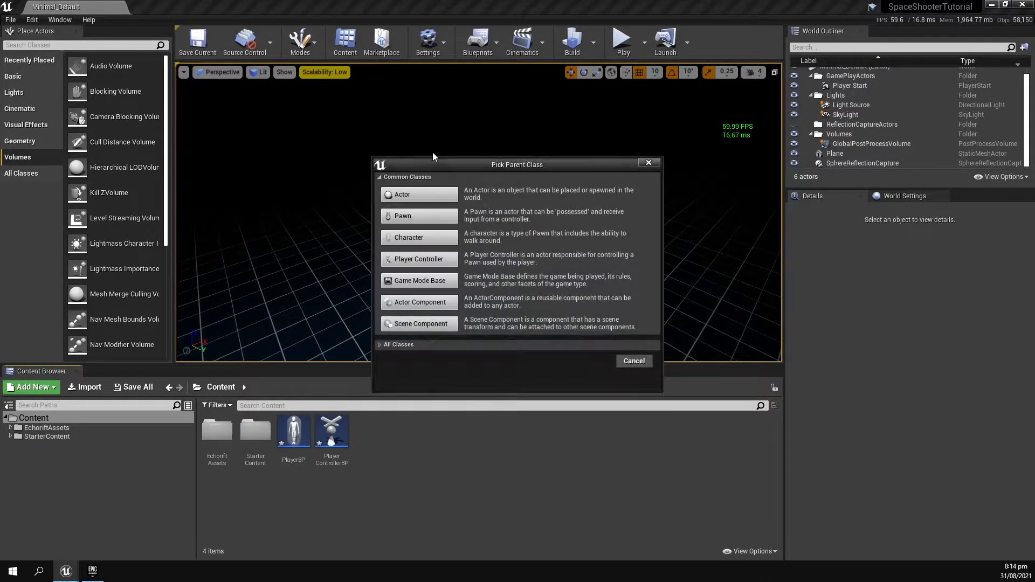
left_click(420, 282)
type("G")
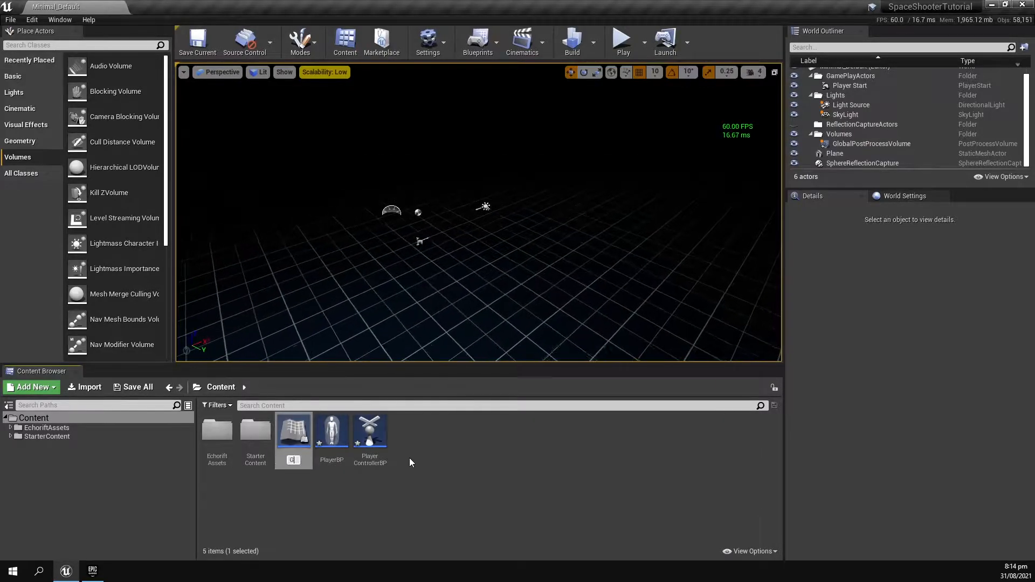
type("ameMode")
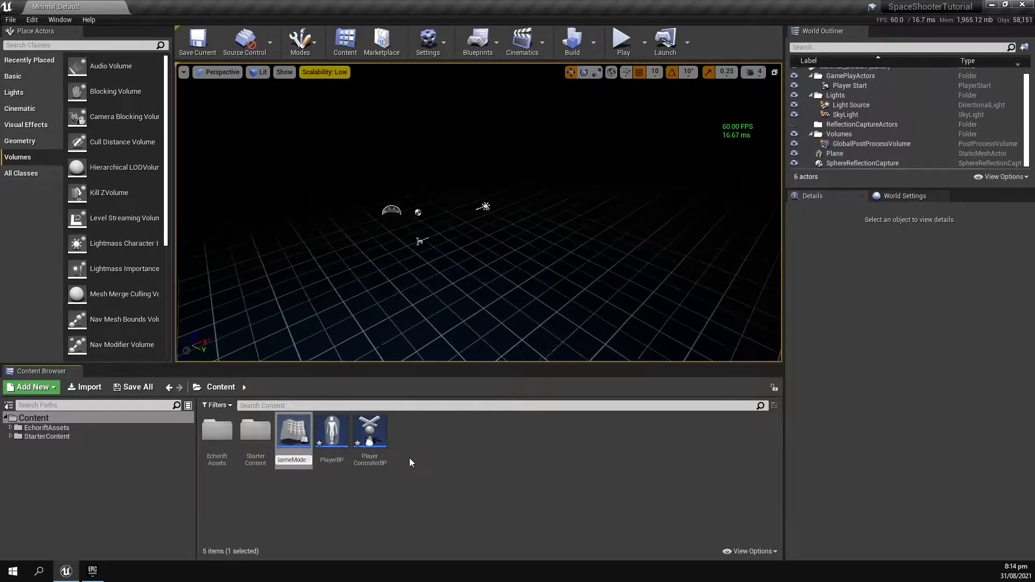
type("BP")
key("Return")
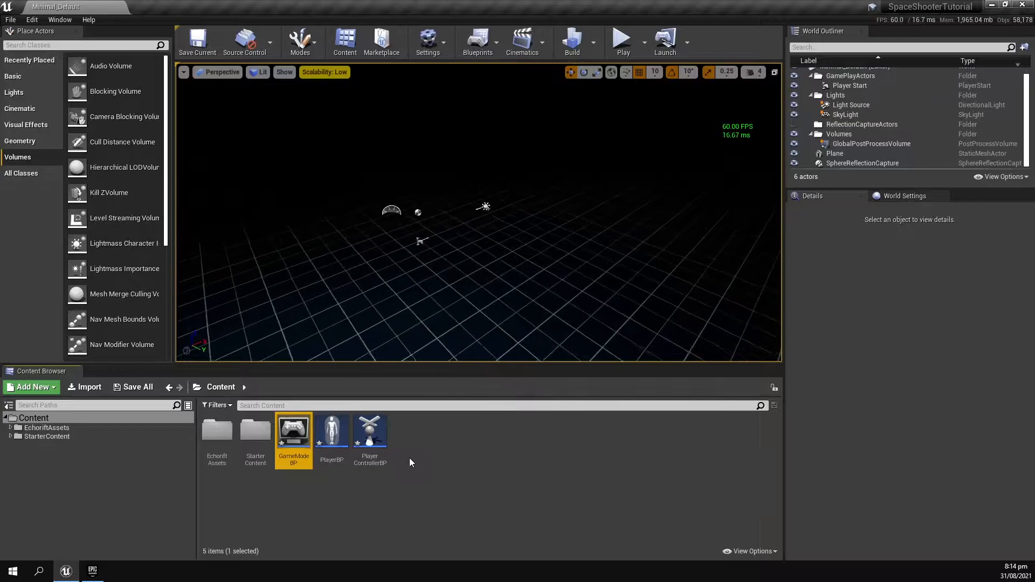
left_click(133, 387)
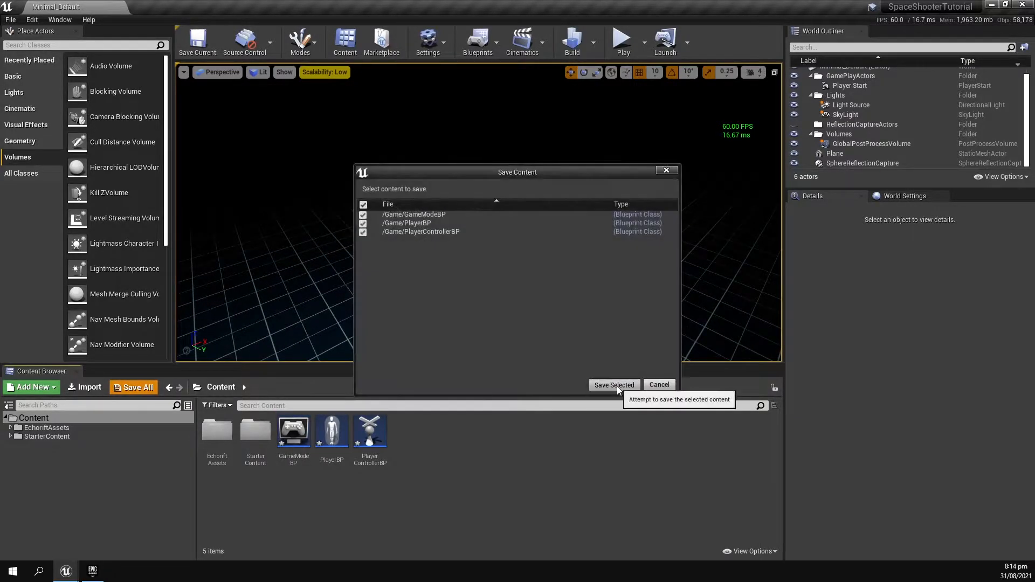
left_click(615, 385)
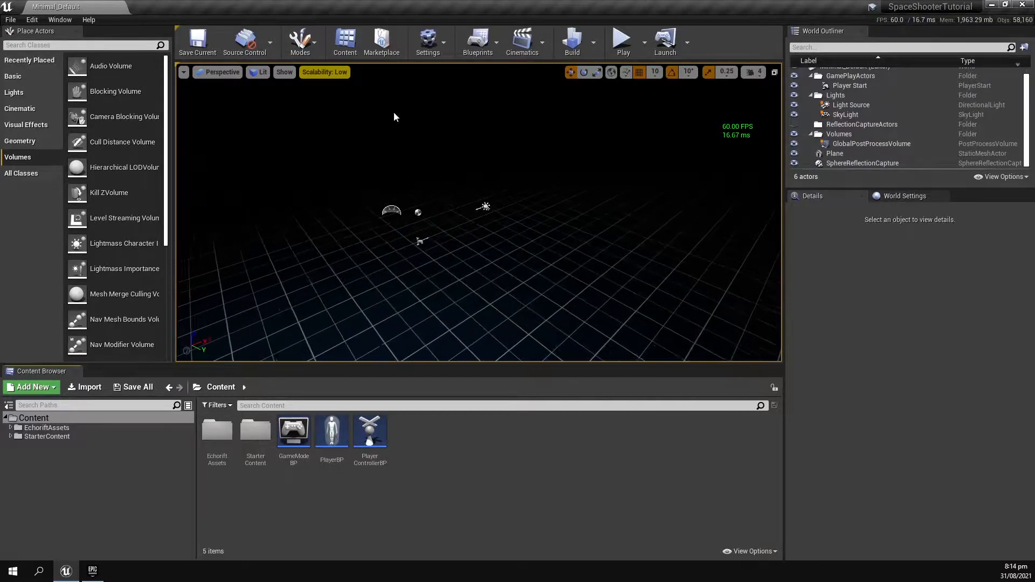
Set the level's GameMode Override to GameModeBP in the World Settings.
left_click(907, 195)
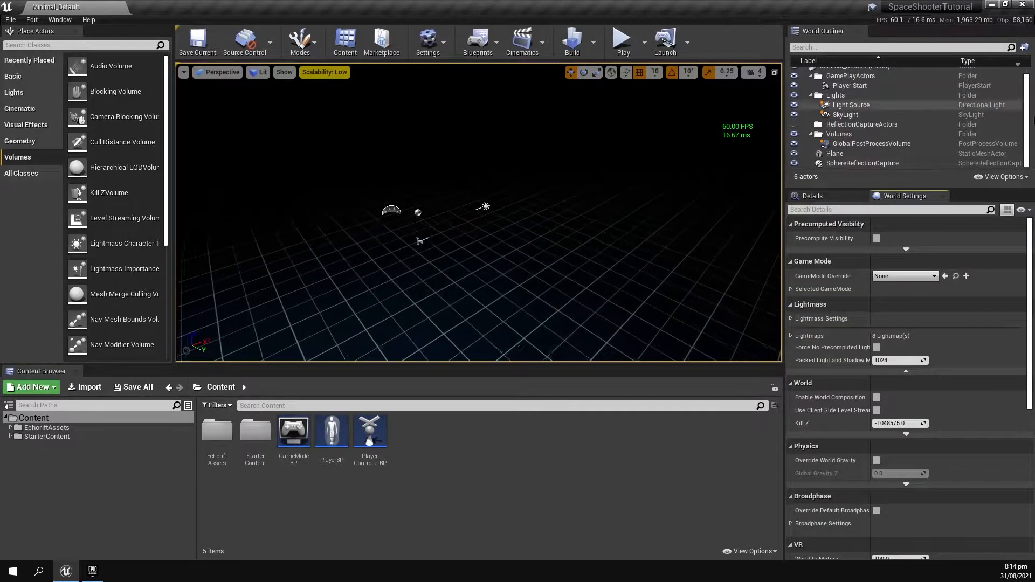
left_click(904, 276)
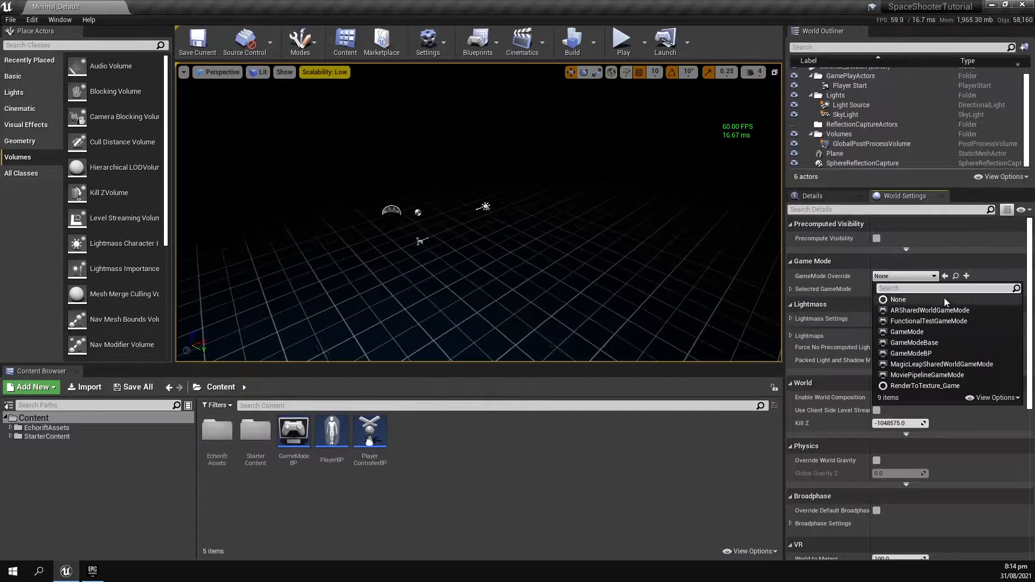
left_click(921, 354)
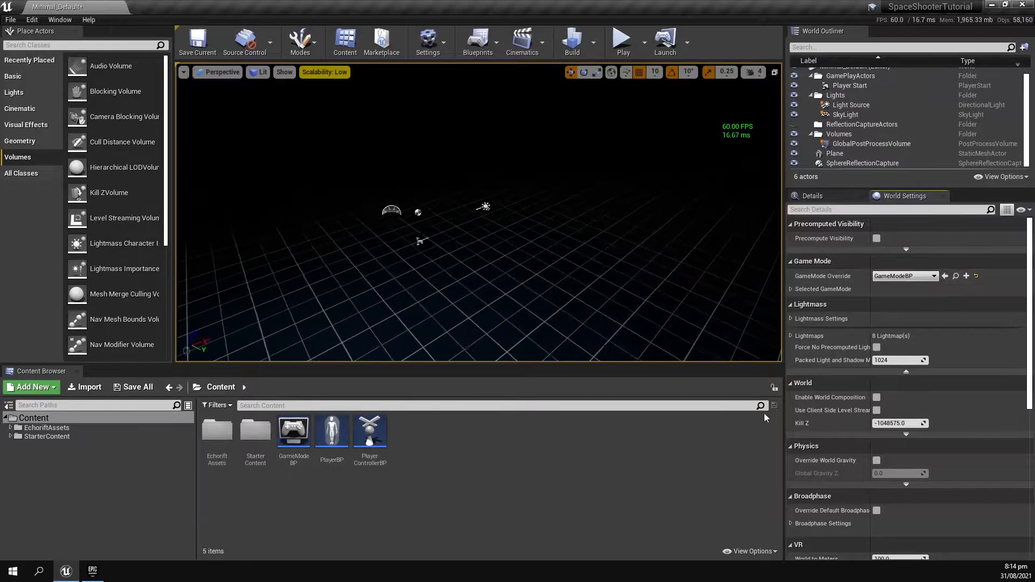
left_click(791, 289)
left_click(791, 290)
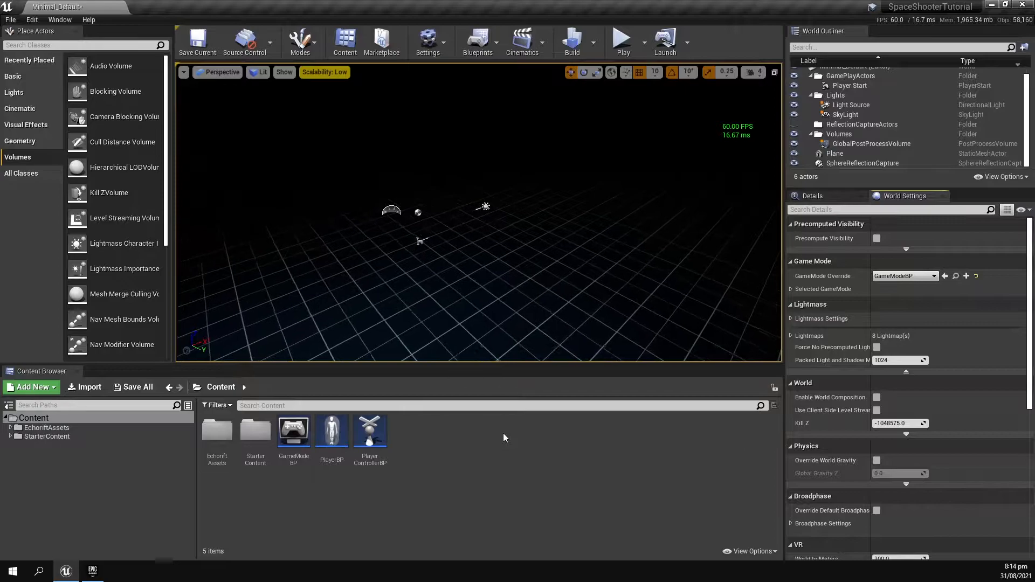
In GameModeBP, set the Player Controller Class to PlayerControllerBP and the Default Pawn Class to PlayerBP, then compile, save and close it.
double_click(301, 431)
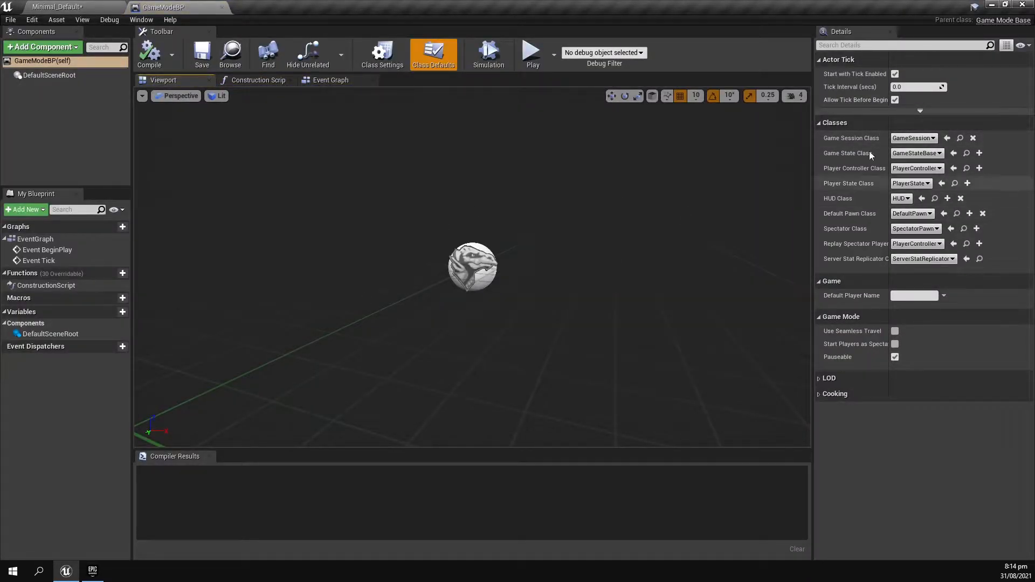
left_click(916, 168)
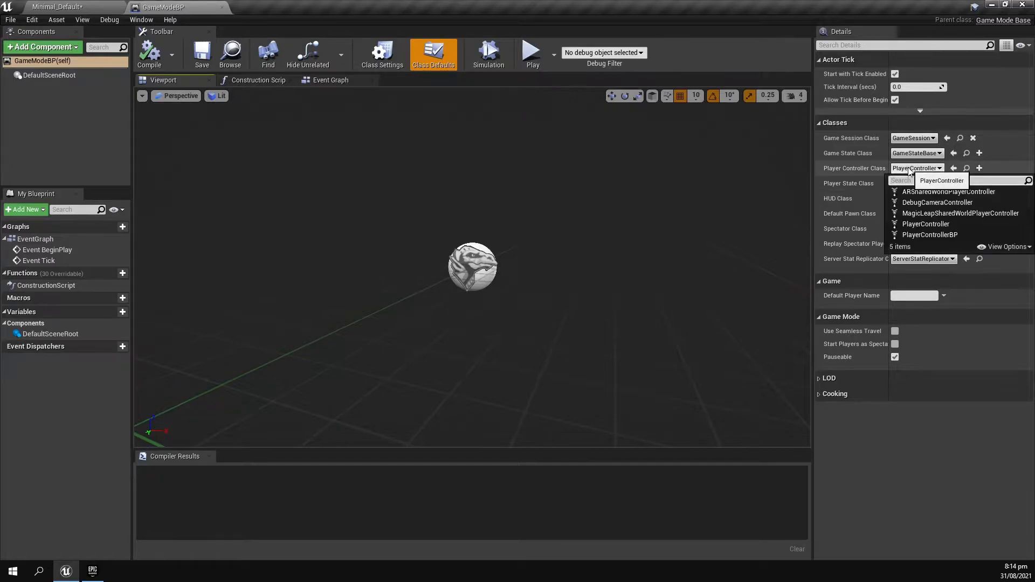
left_click(933, 235)
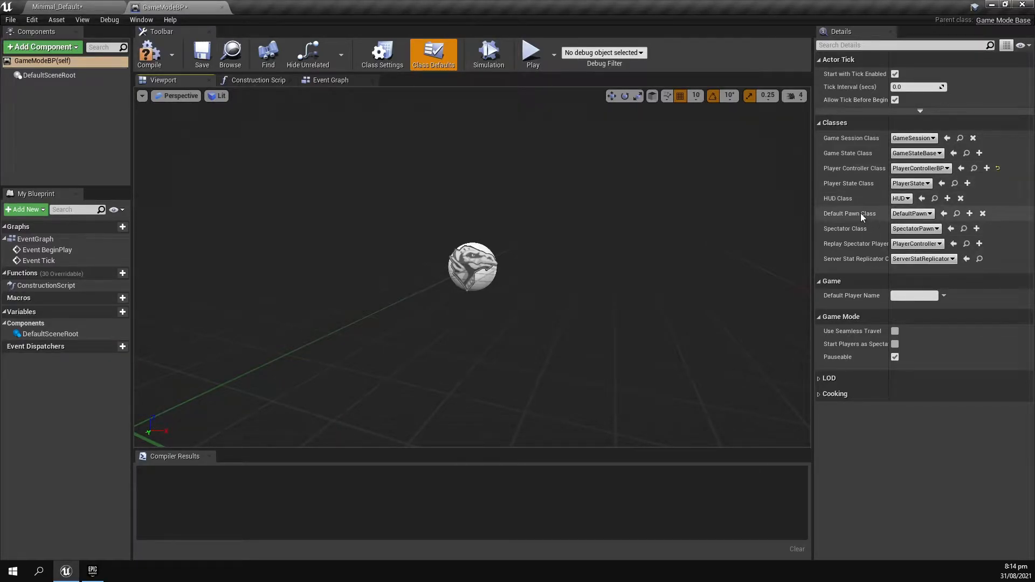
left_click(911, 214)
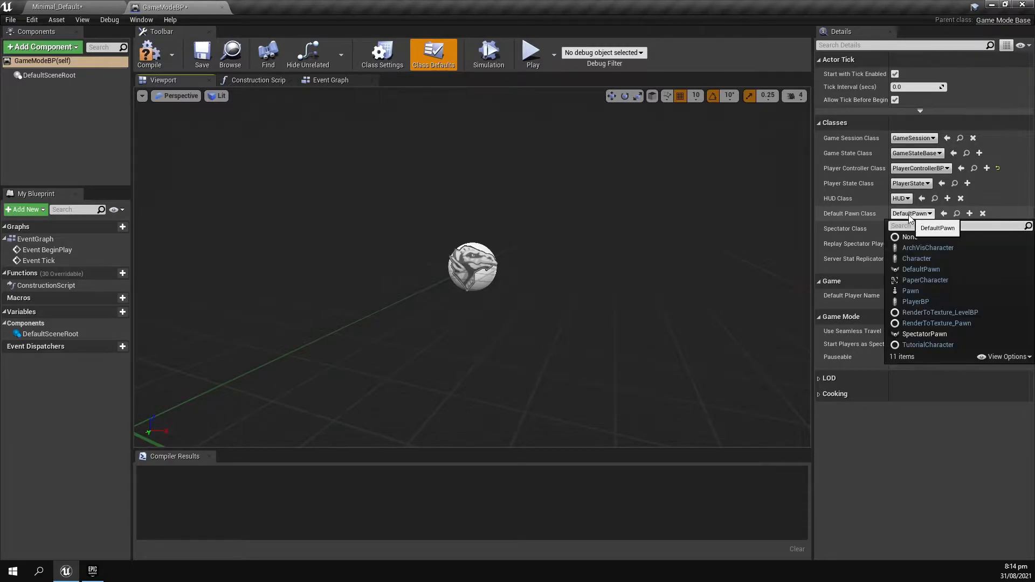
left_click(928, 301)
left_click(149, 52)
left_click(202, 54)
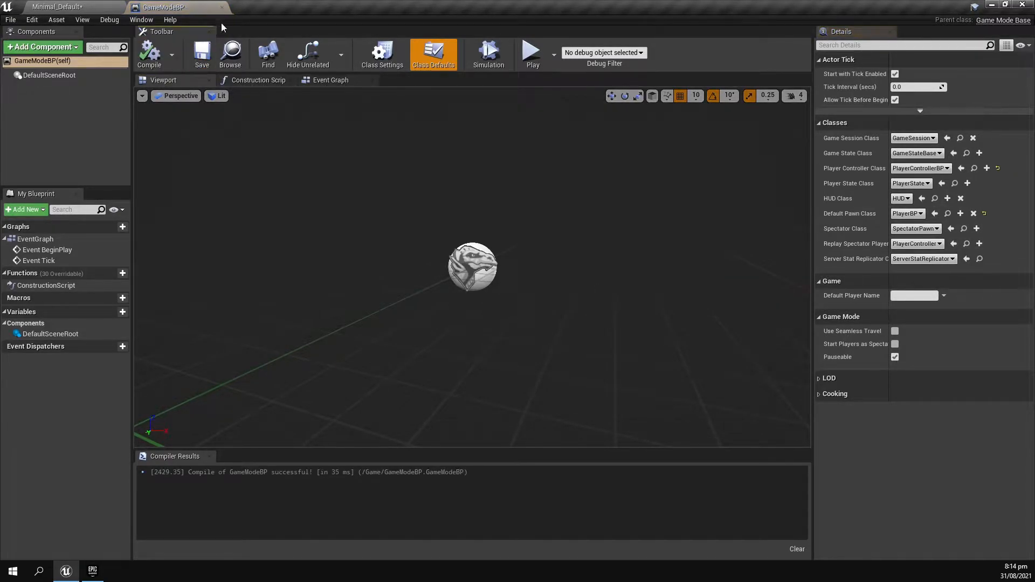
left_click(220, 8)
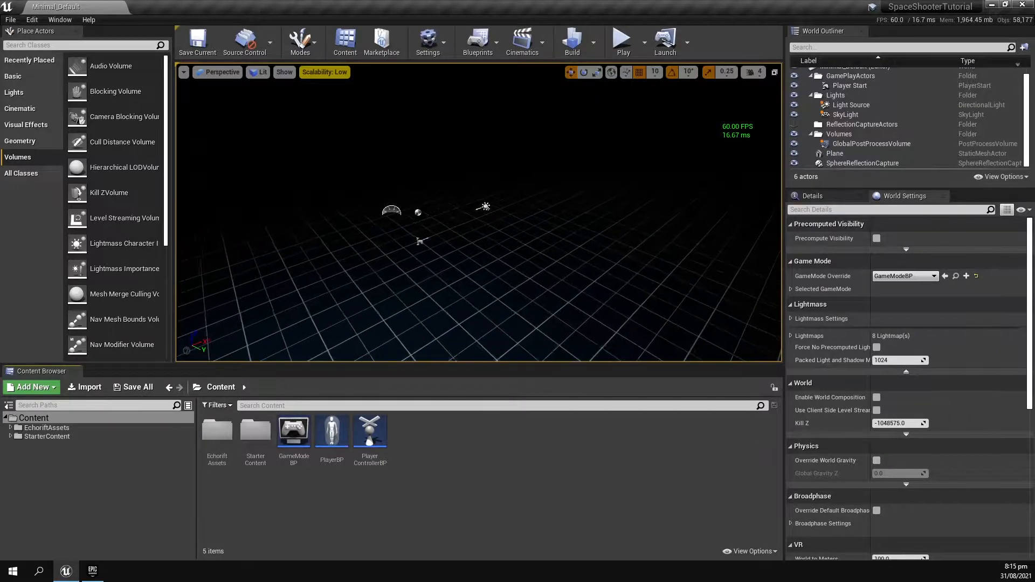
Add a variable named Cam_Actor to the PlayerBP blueprint from its Event Graph.
double_click(330, 430)
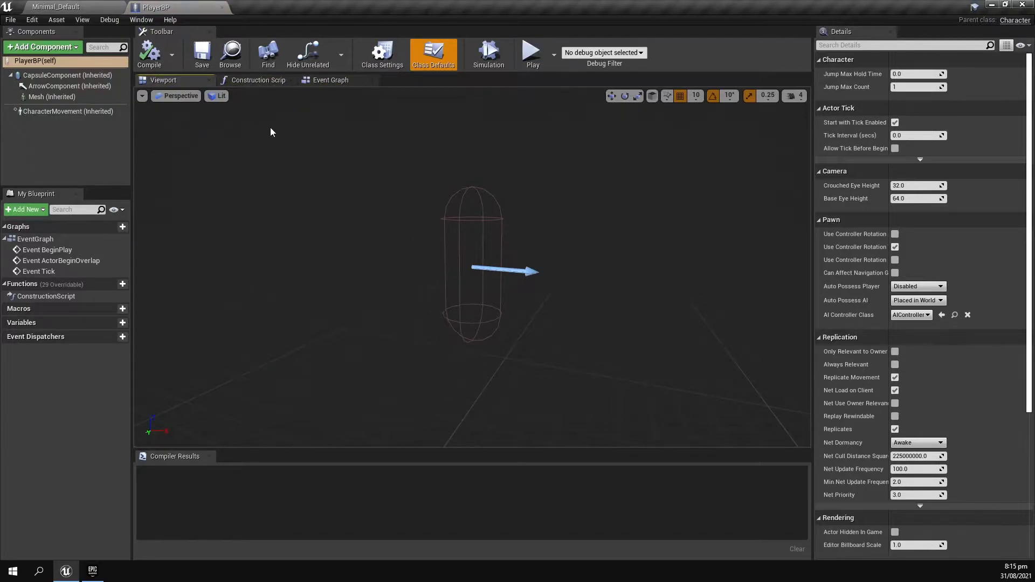
left_click(326, 80)
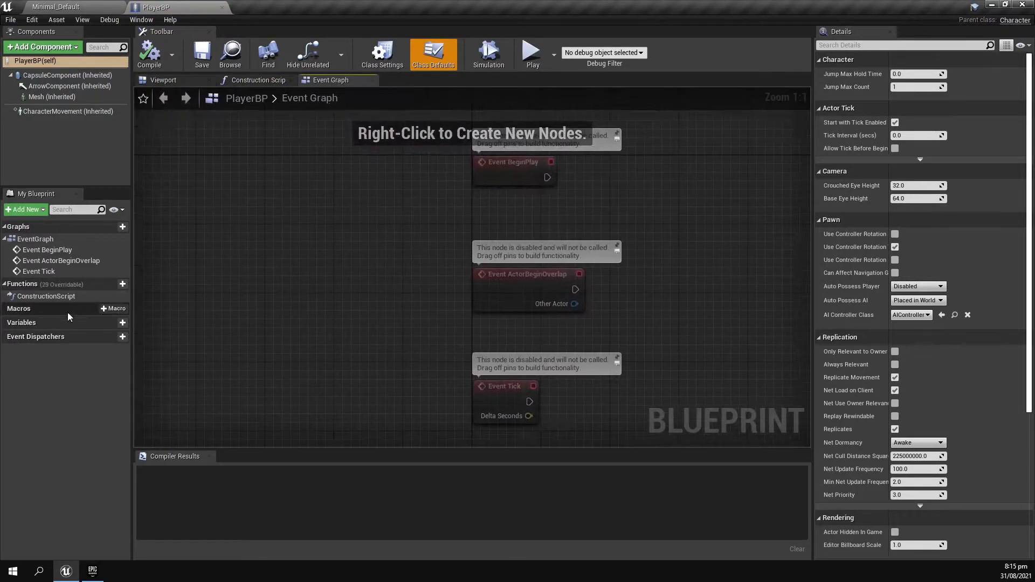
left_click(103, 322)
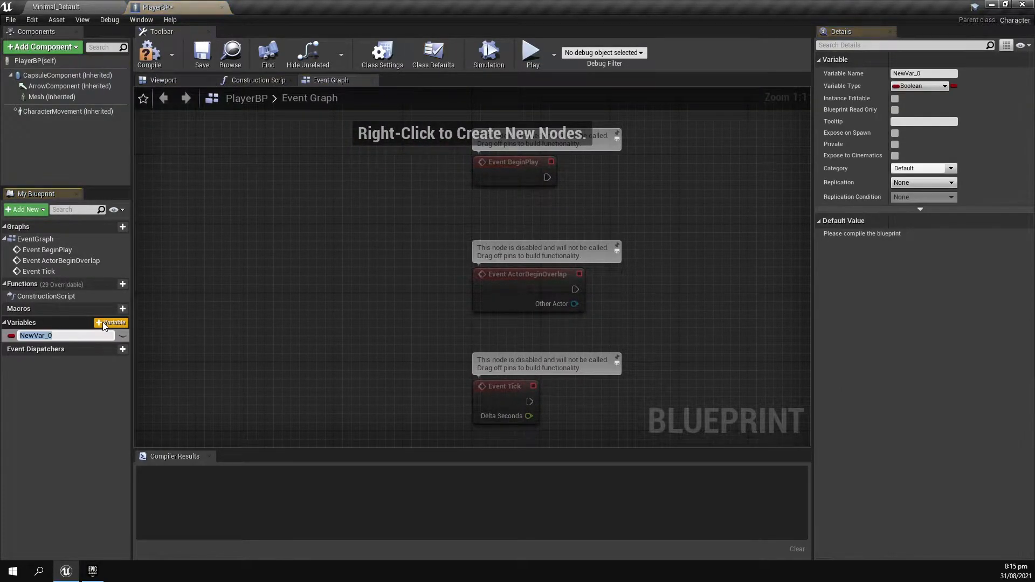
type("Cam_Actor")
key("Return")
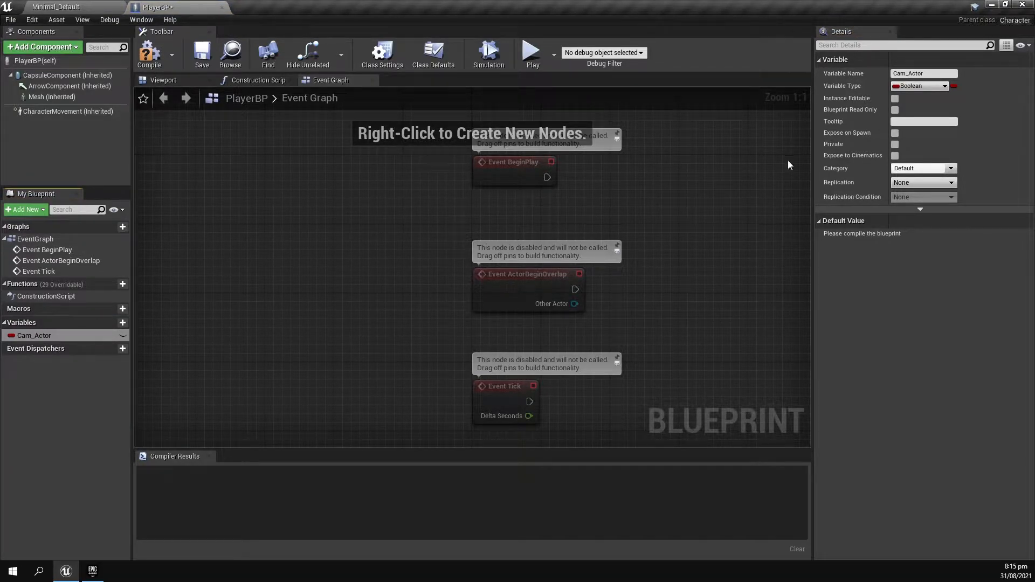
Change the Cam_Actor variable type to a Camera Actor Object Reference, then compile, save and close PlayerBP.
left_click(919, 85)
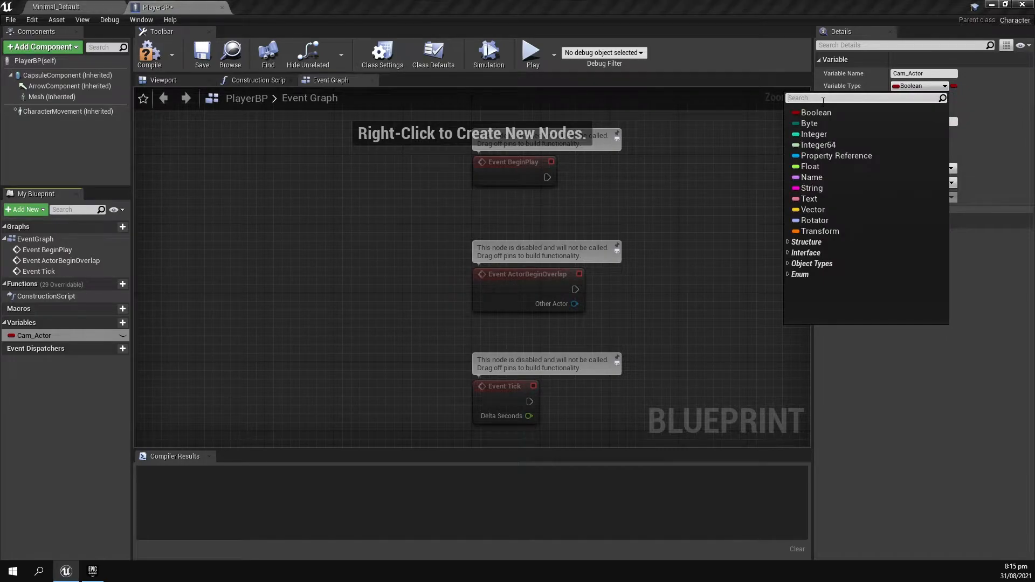
type("Camera A")
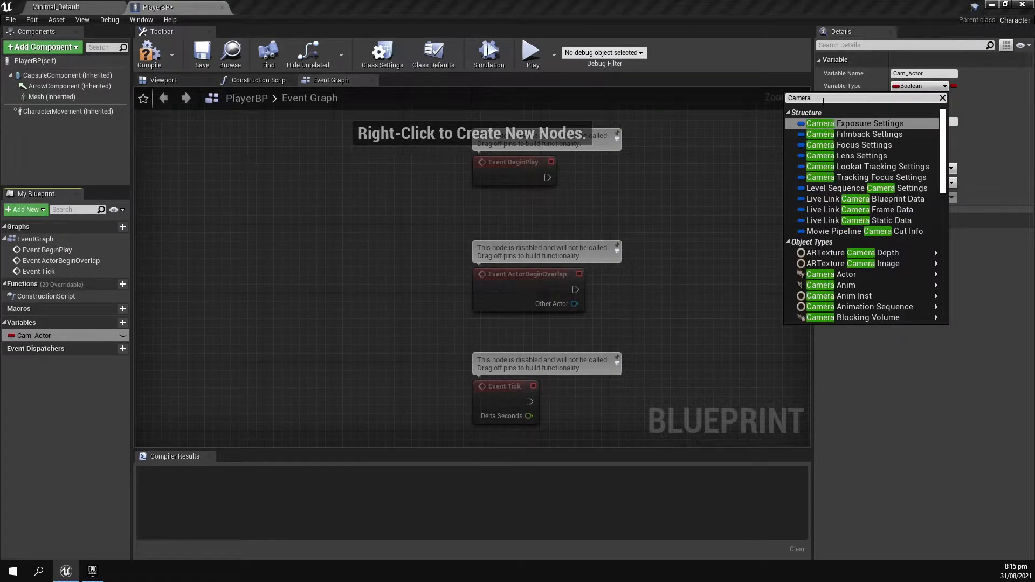
mouse_move(916, 275)
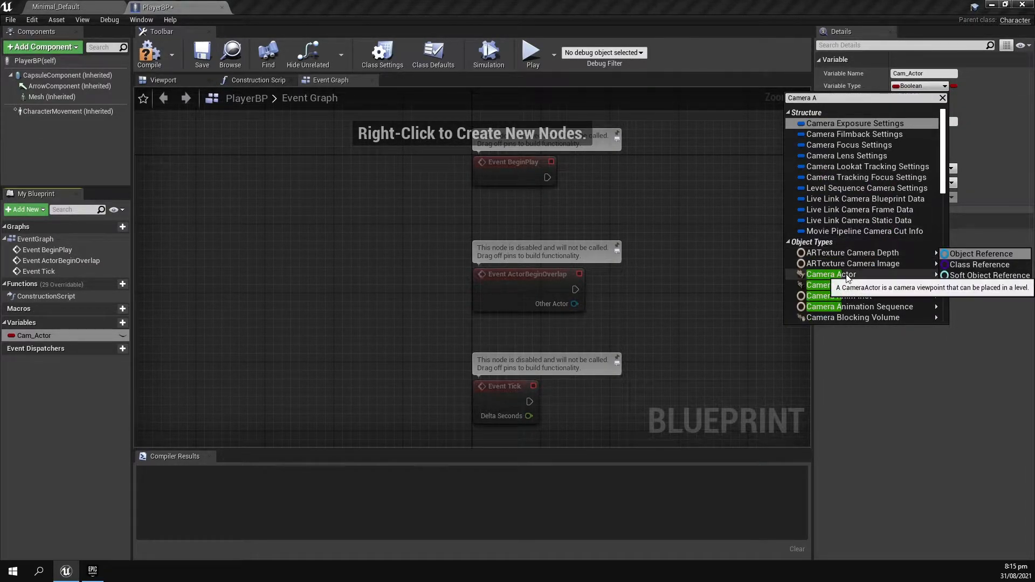
left_click(964, 277)
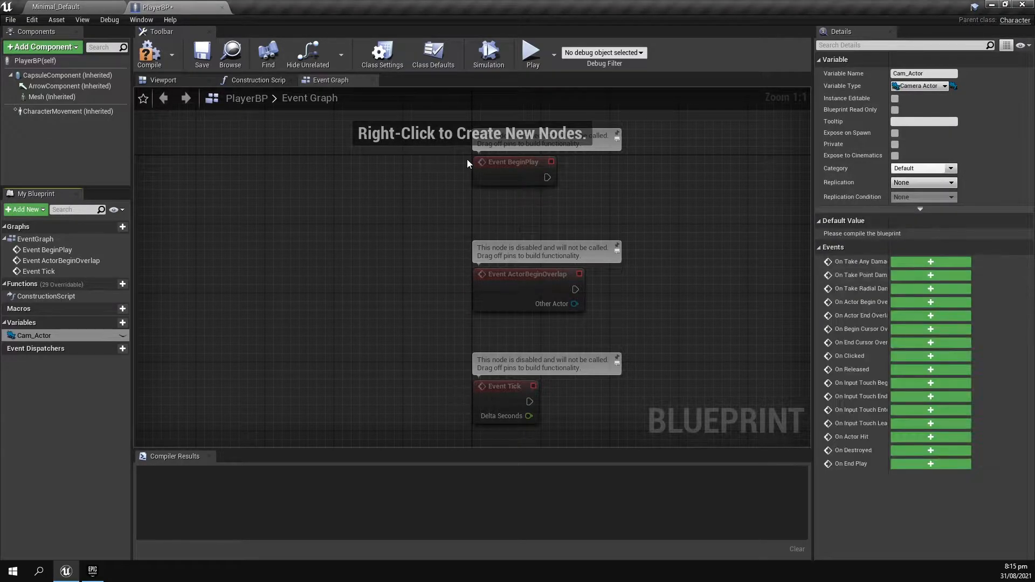
left_click(149, 52)
left_click(202, 52)
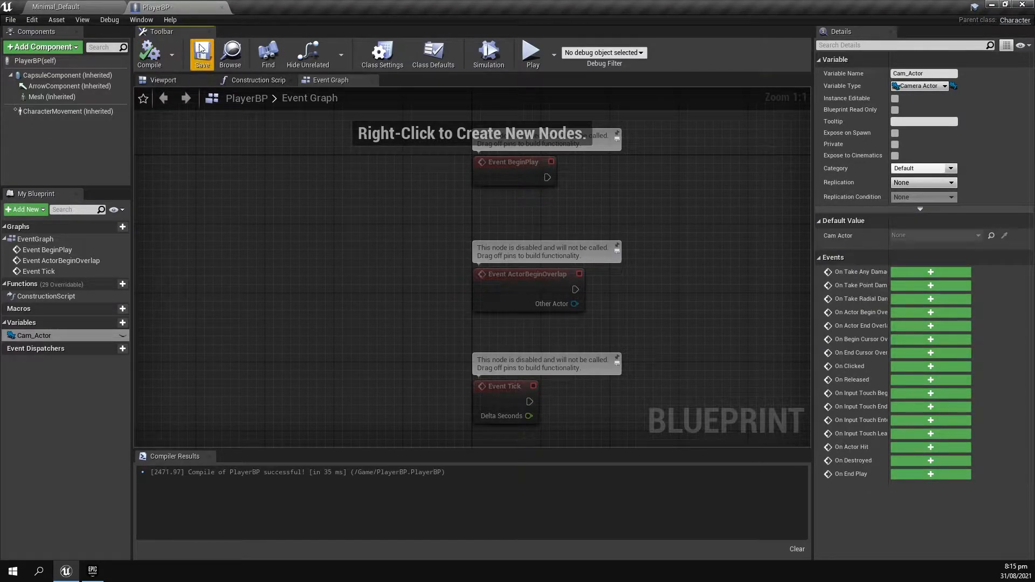
left_click(222, 8)
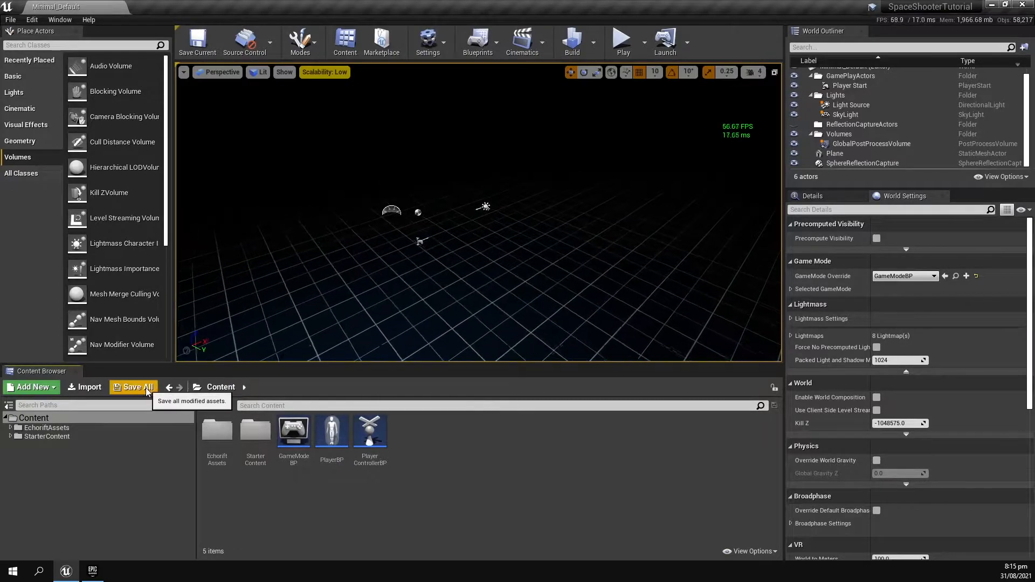
Find the Camera actor among the placeable classes and place one in the level.
right_click_drag(324, 259, 291, 270)
left_click(63, 45)
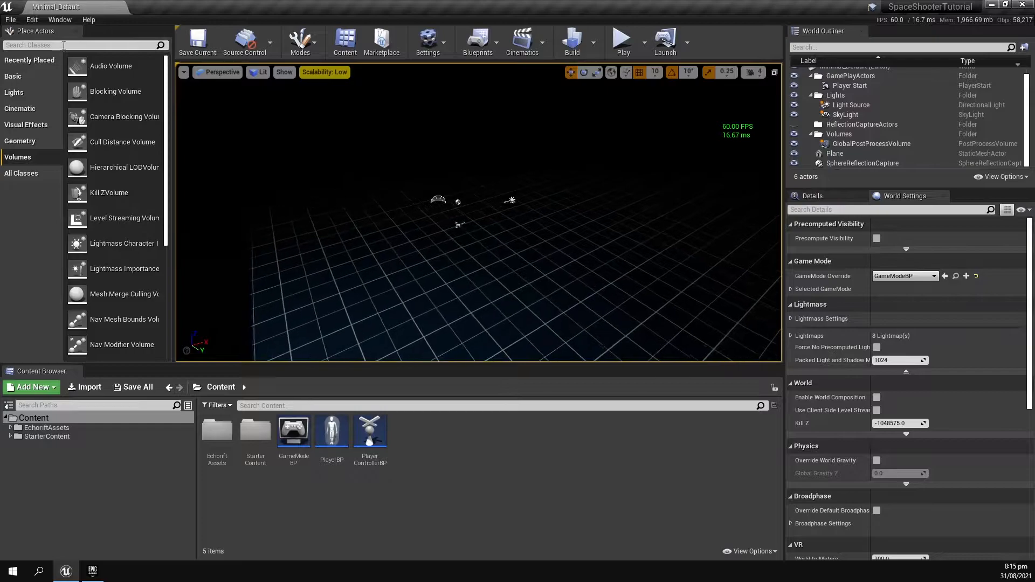
type("camera")
left_click_drag(40, 66, 391, 194)
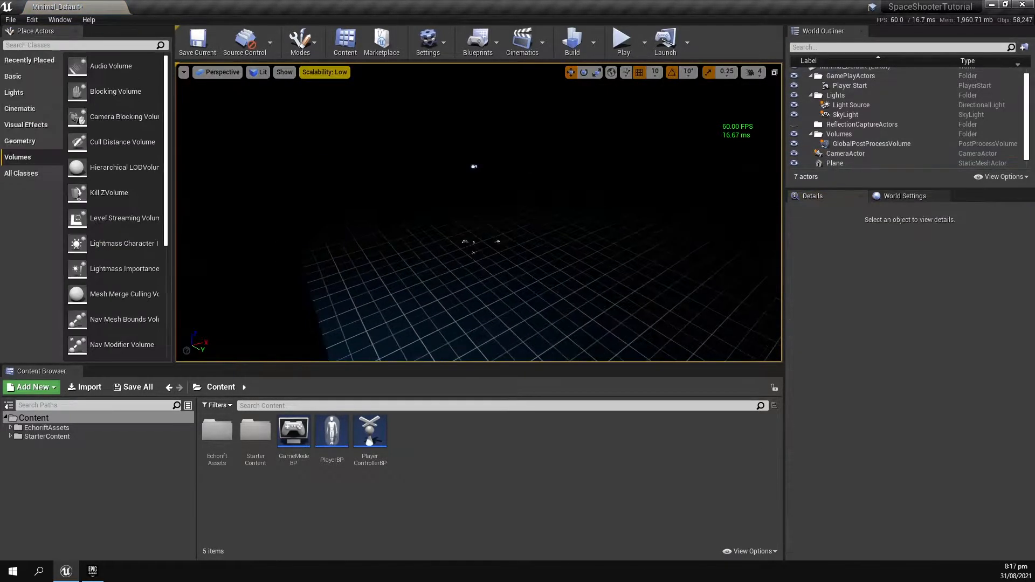
Set the CameraActor's location to X -2350 and Z 5000.
left_click(834, 163)
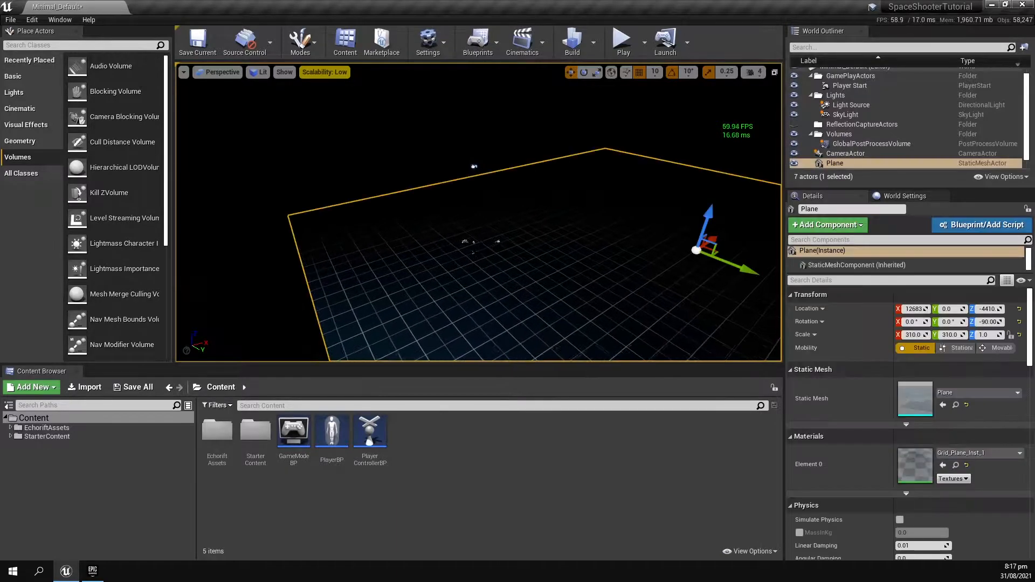
left_click(850, 85)
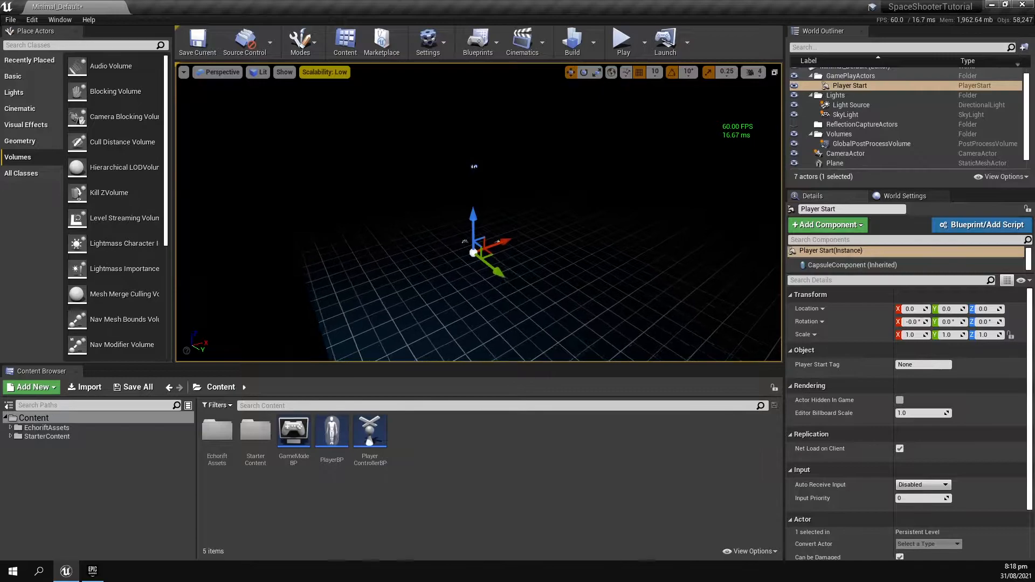
left_click(473, 167)
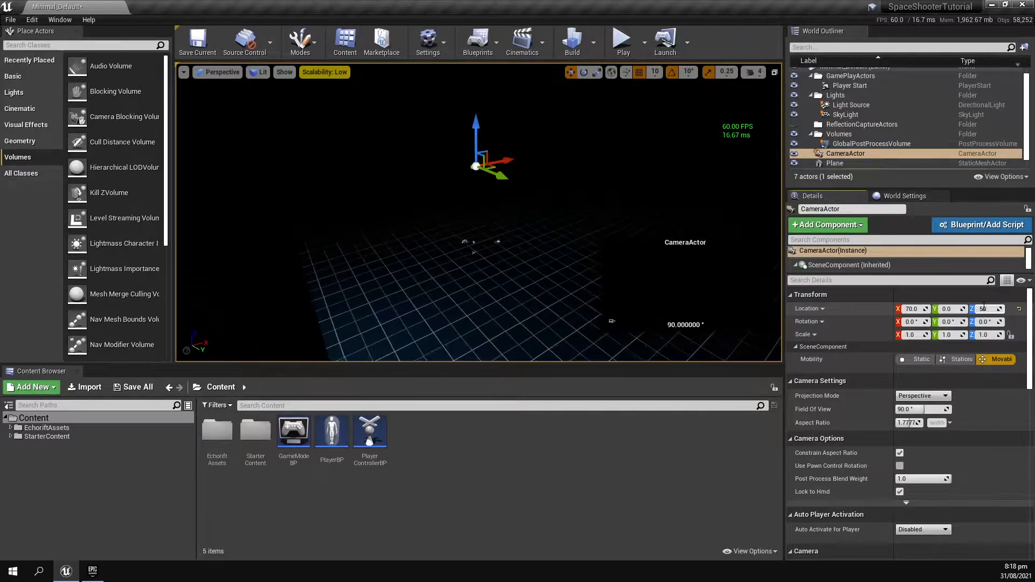
key("Return")
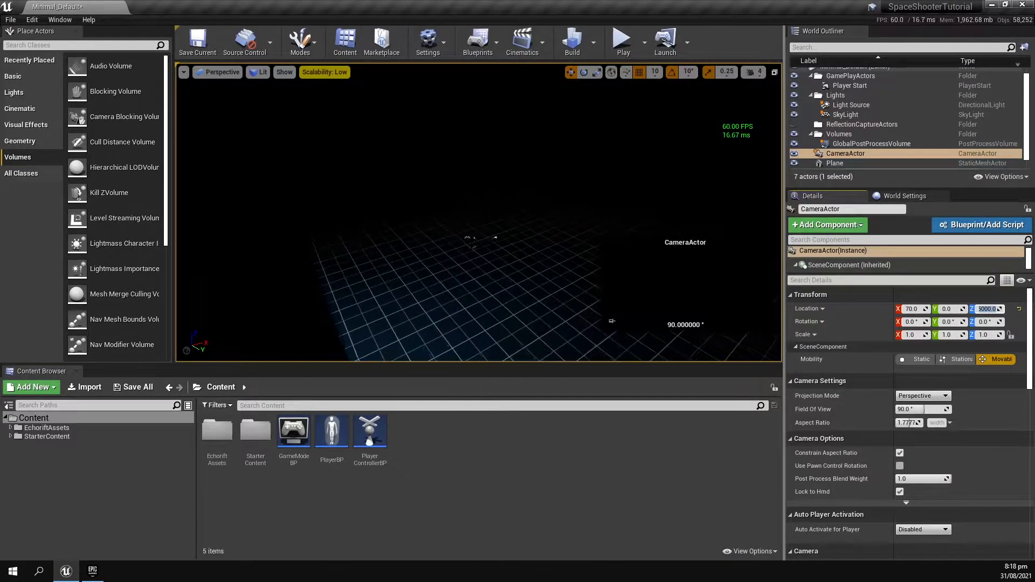
mouse_move(483, 228)
right_mouse_down()
mouse_move(483, 180)
mouse_move(483, 244)
right_mouse_up()
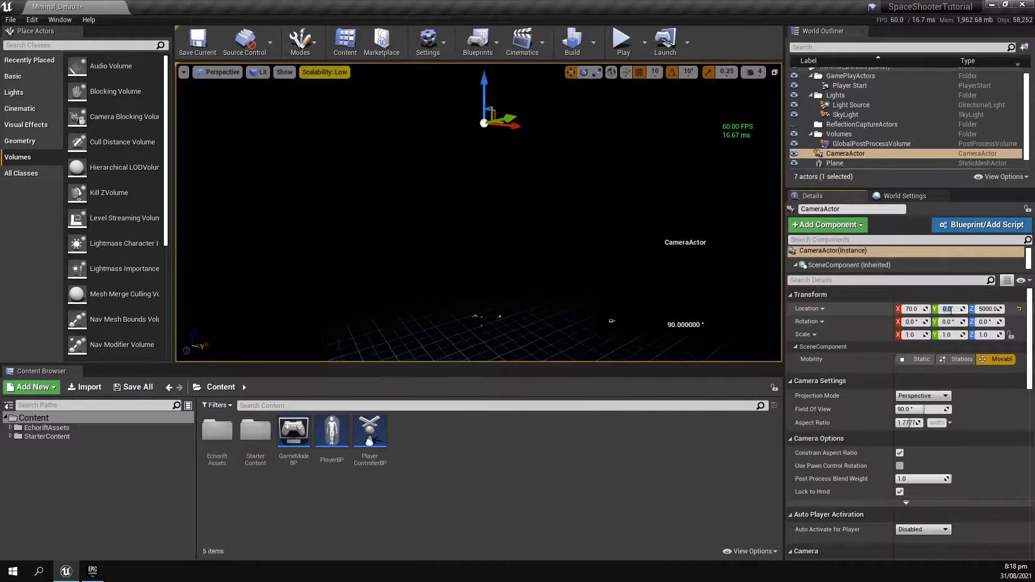
left_click(918, 309)
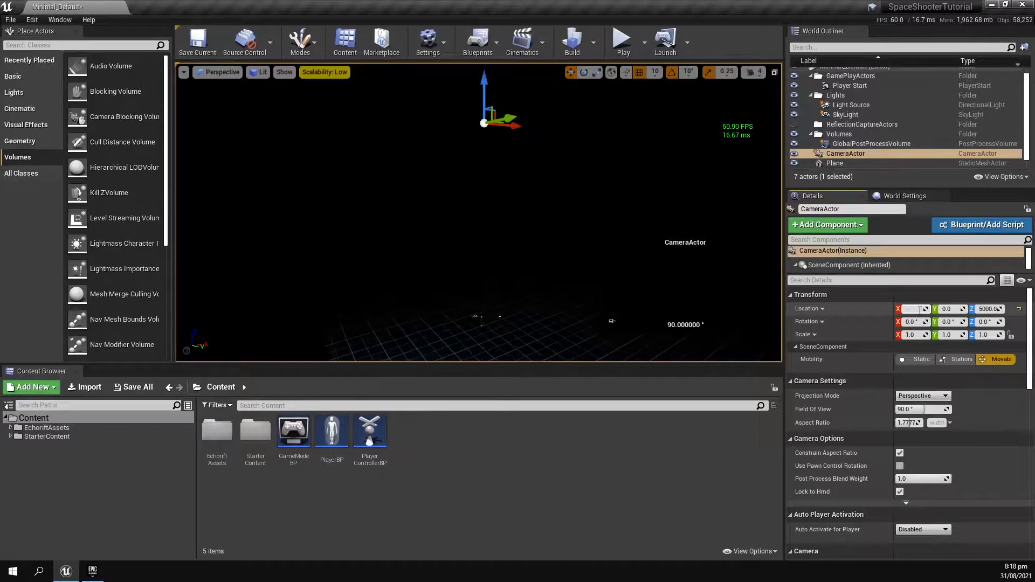
type("-2350")
key("Return")
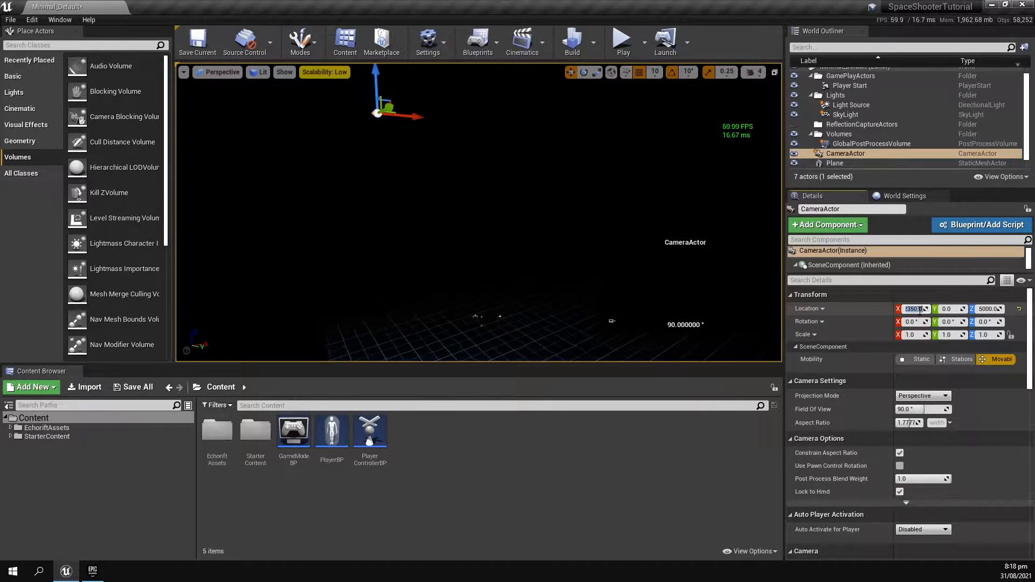
Set the CameraActor's Y rotation to -45 degrees so it tilts down toward the grid plane.
right_click_drag(578, 125, 545, 102)
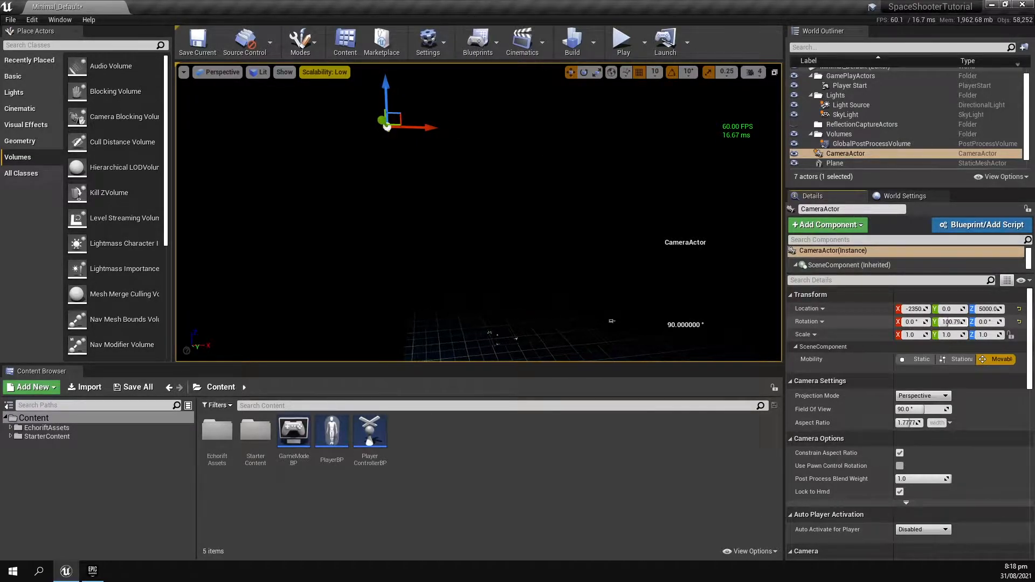
type("-45")
key("Return")
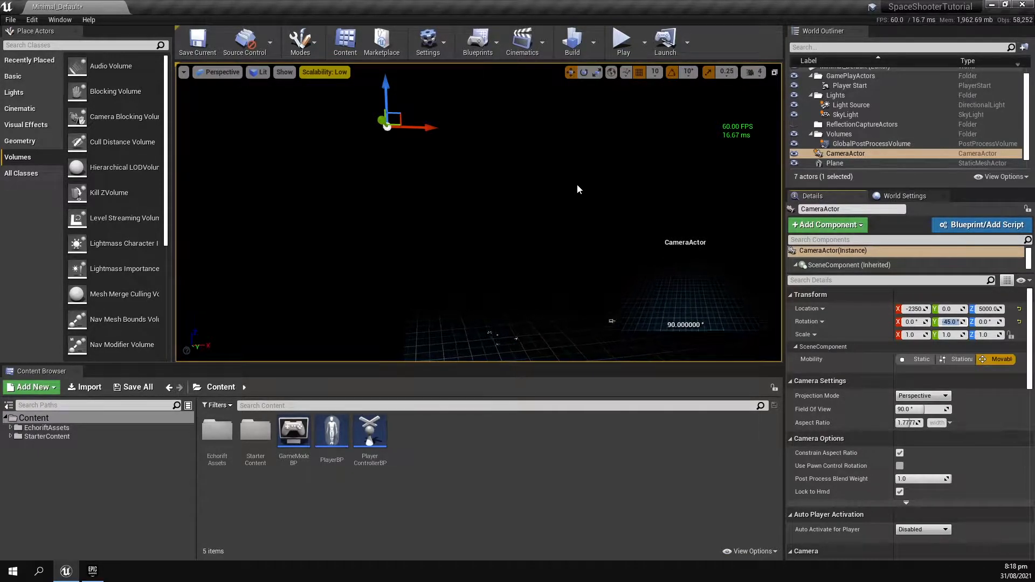
right_click_drag(577, 189, 577, 189)
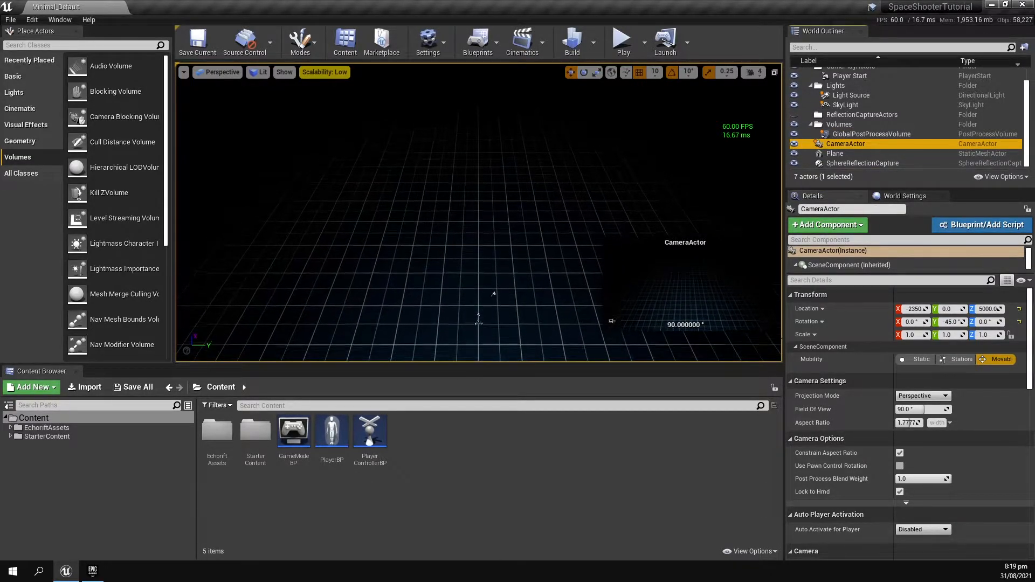
Set the CameraActor's Auto Activate for Player option to Player 0 and save all modified assets.
scroll(826, 394, "down", 3)
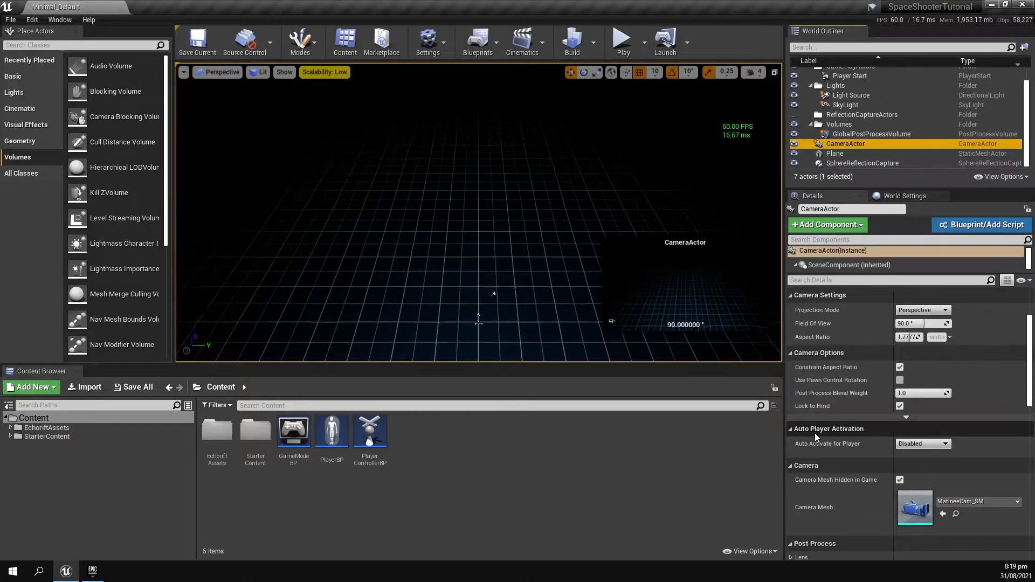
left_click(922, 446)
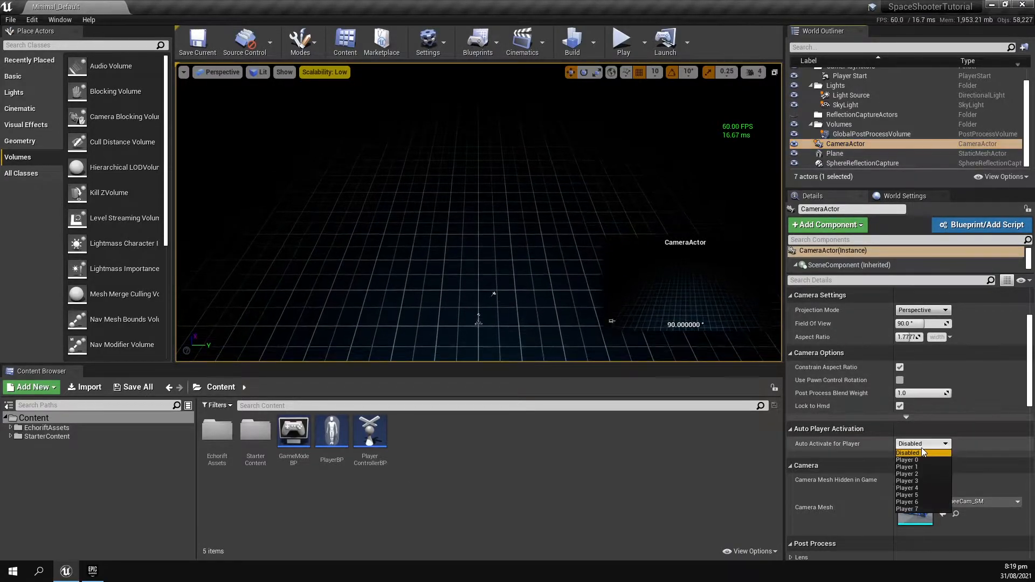
left_click(917, 458)
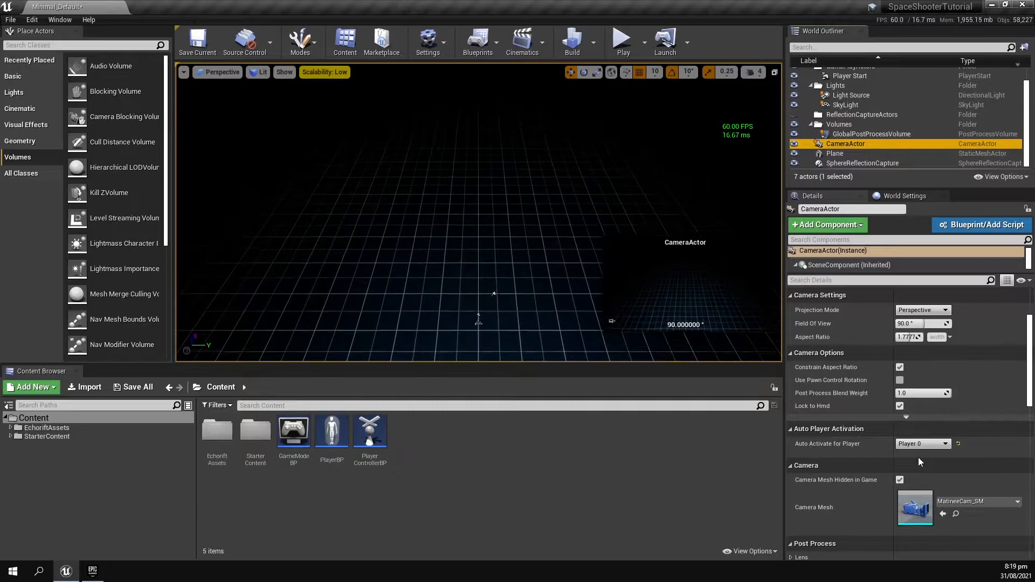
left_click(938, 445)
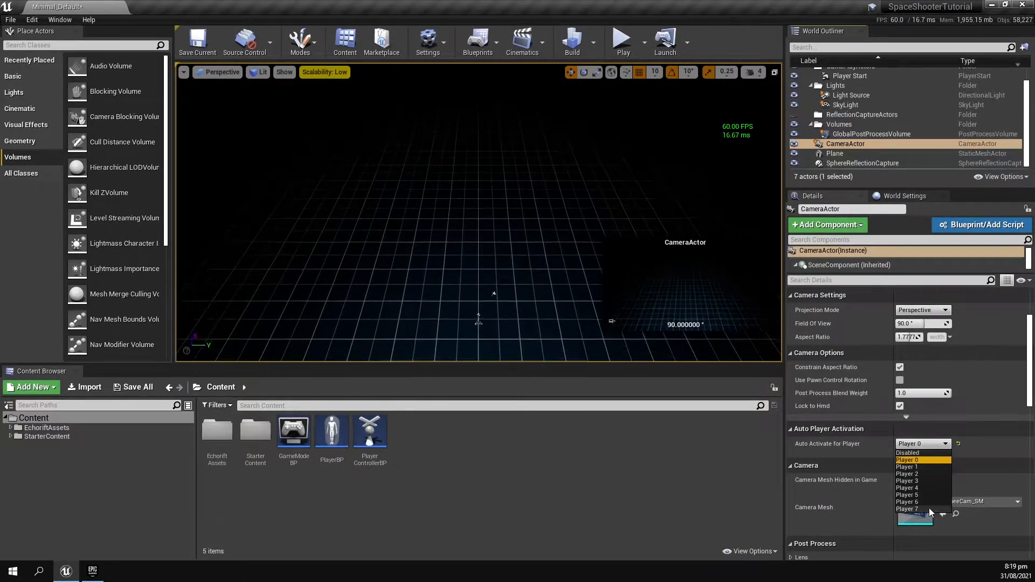
left_click(928, 459)
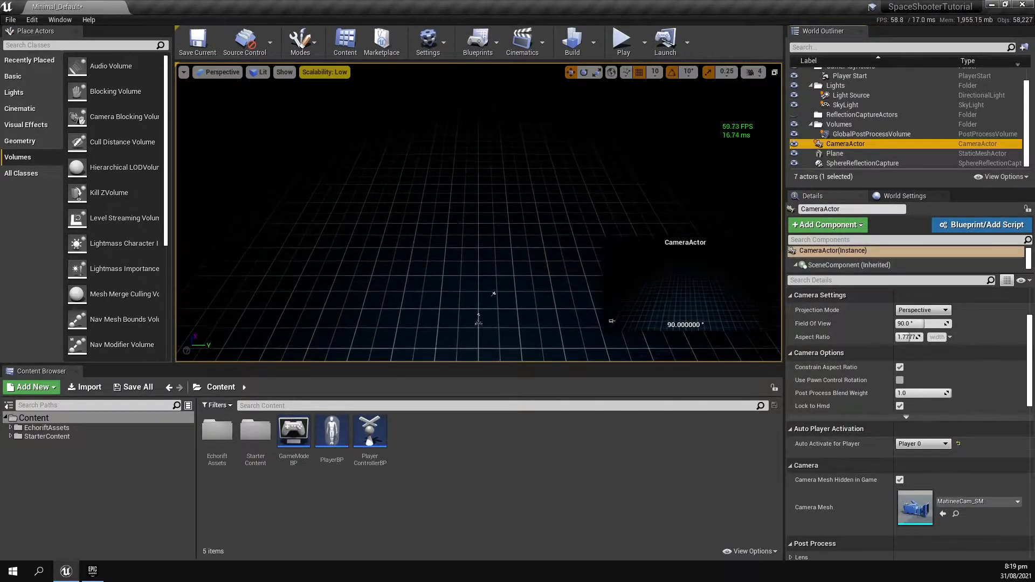
left_click(141, 387)
left_click(613, 385)
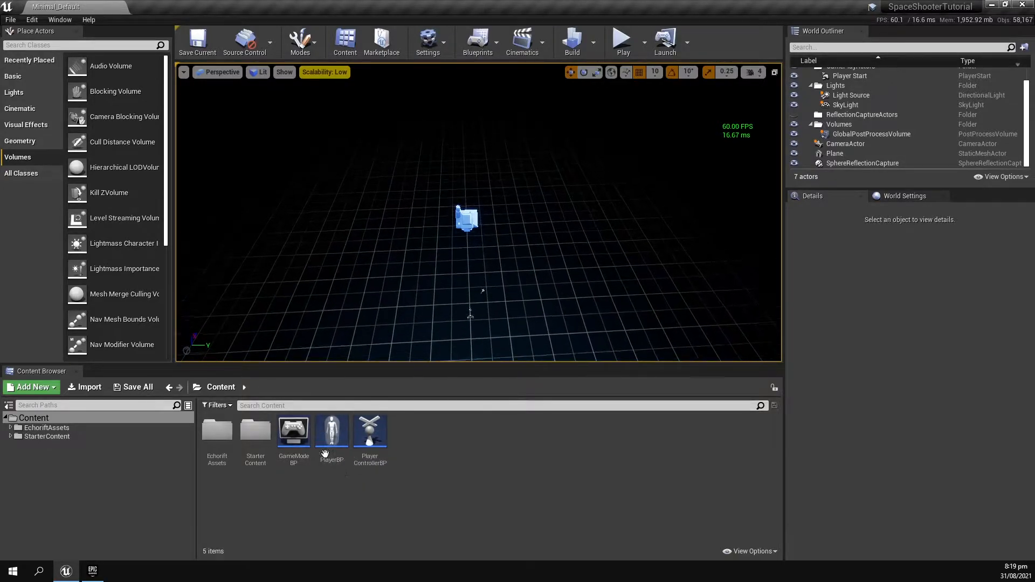
Select the CameraActor in the level and create a reference to it in the Level Blueprint's event graph.
left_click(486, 52)
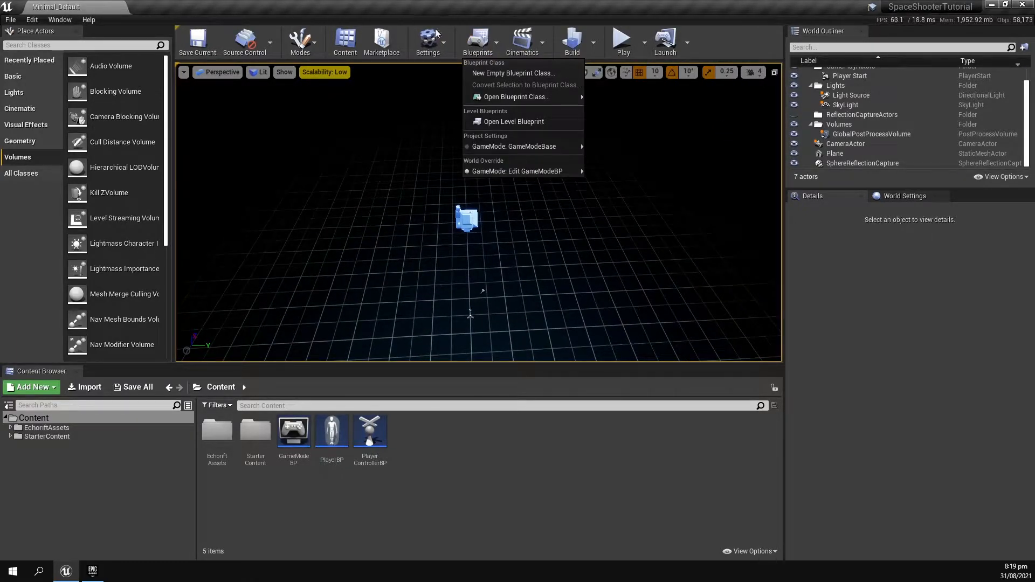
left_click(467, 218)
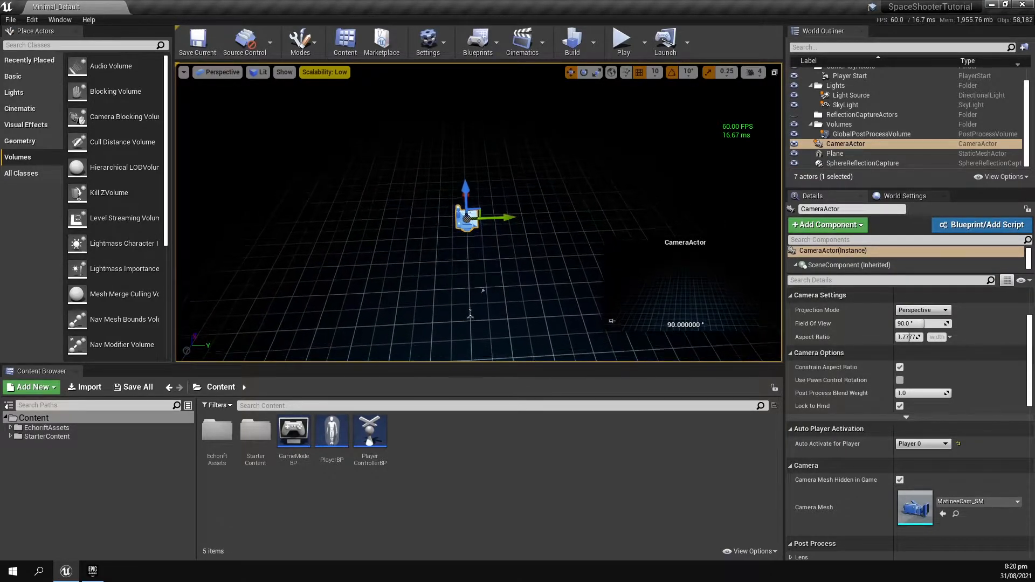
left_click(493, 54)
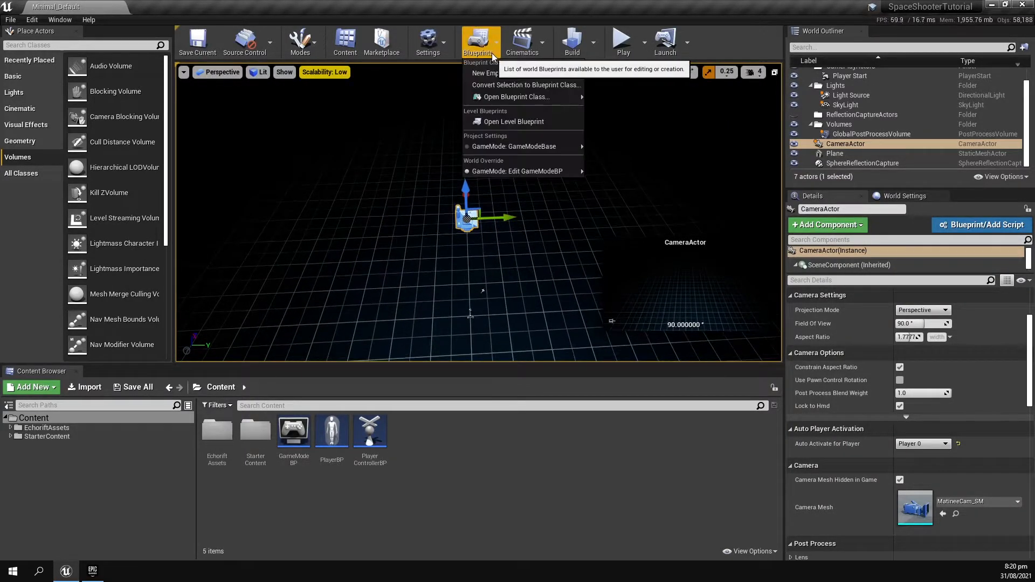
left_click(510, 122)
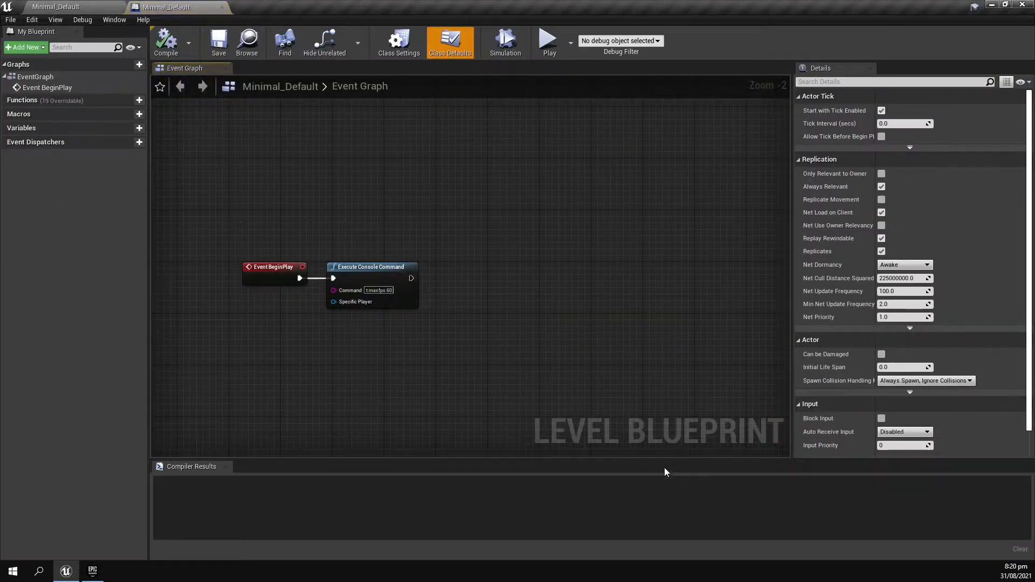
scroll(394, 278, "up", 1)
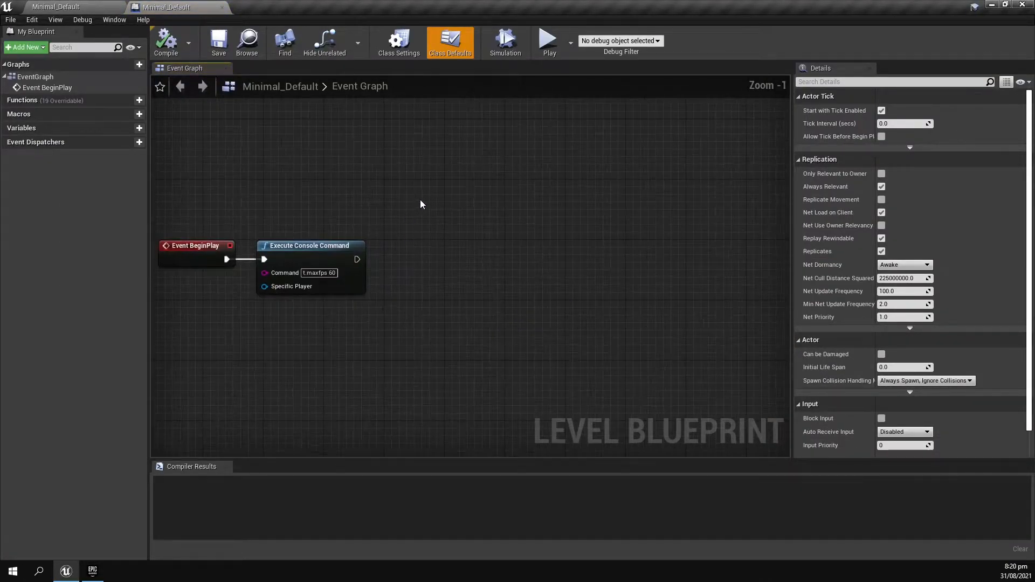
right_click(420, 201)
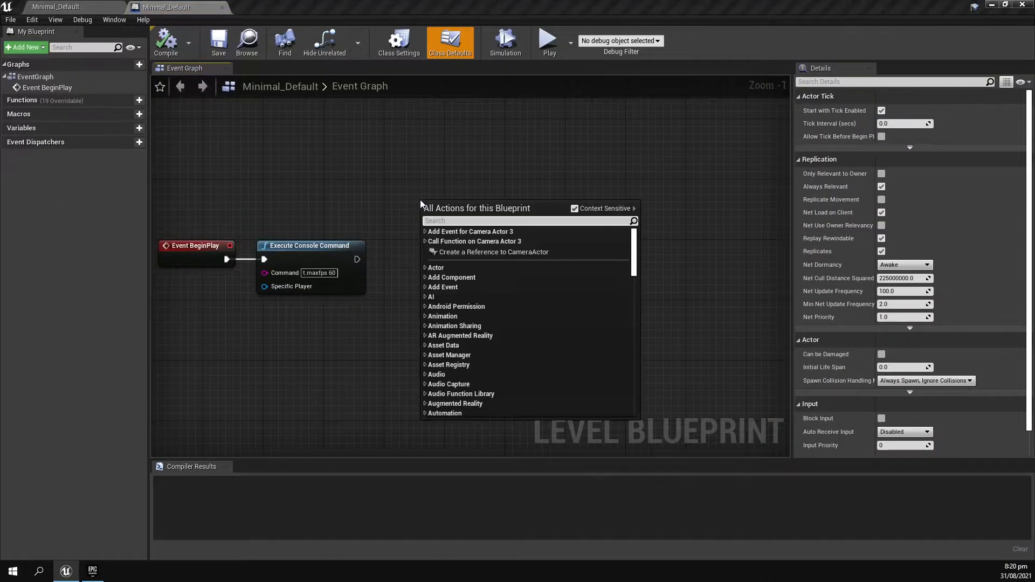
left_click(468, 252)
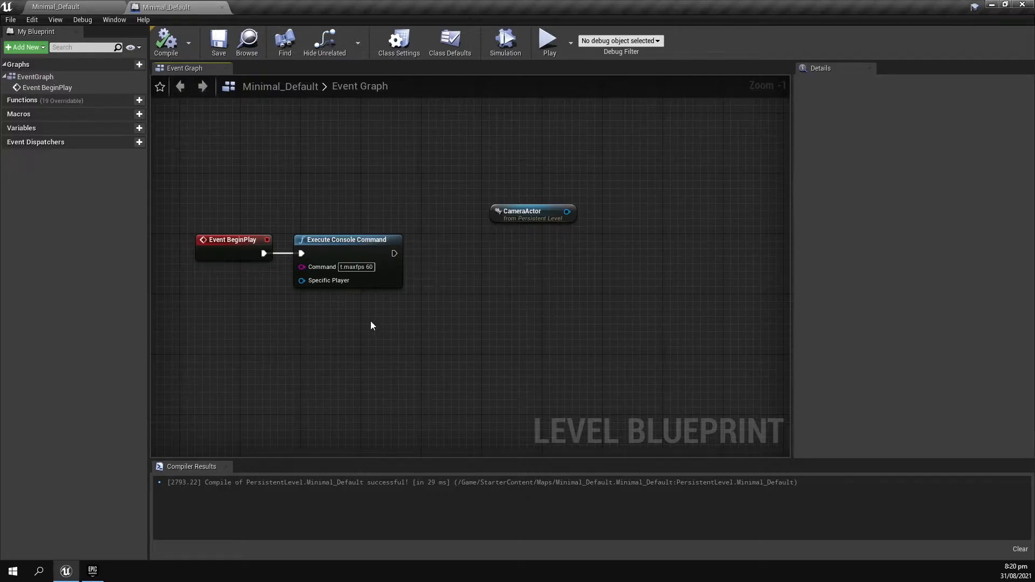
Add a Cast To PlayerBP node below Execute Console Command and convert it to a pure cast.
right_click(354, 327)
type("cast to playerBP")
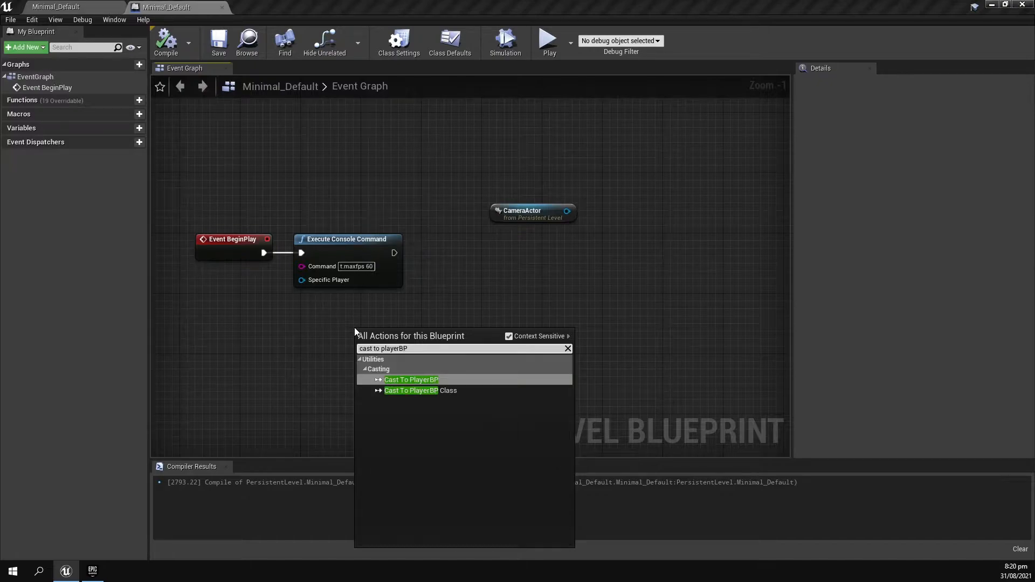
left_click(411, 379)
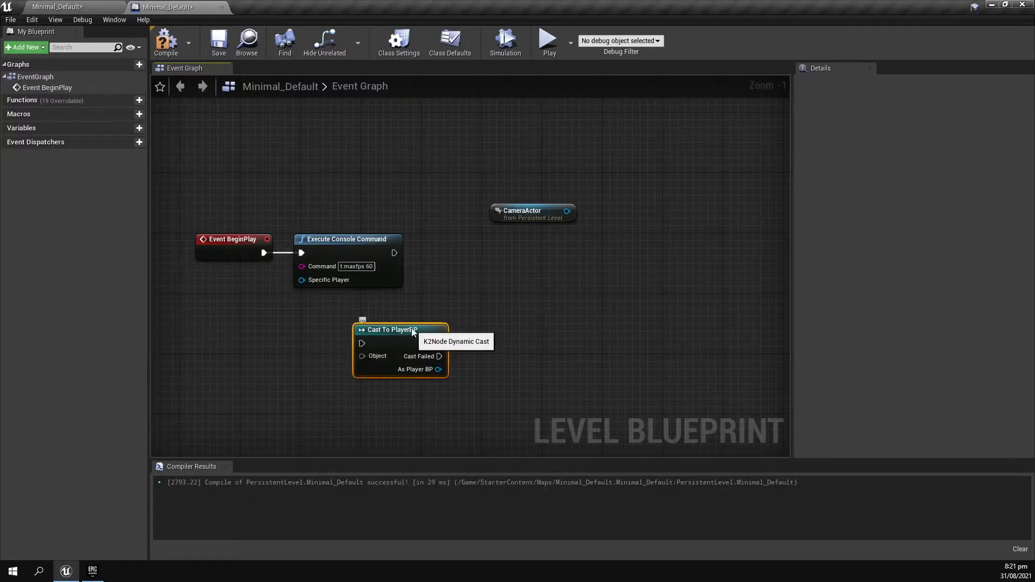
right_click(412, 328)
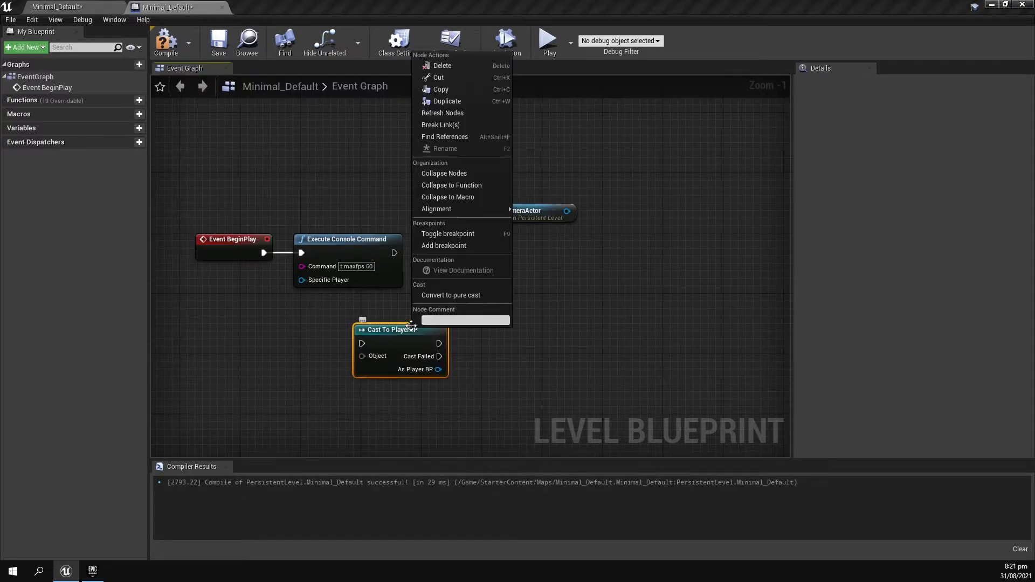
left_click(445, 296)
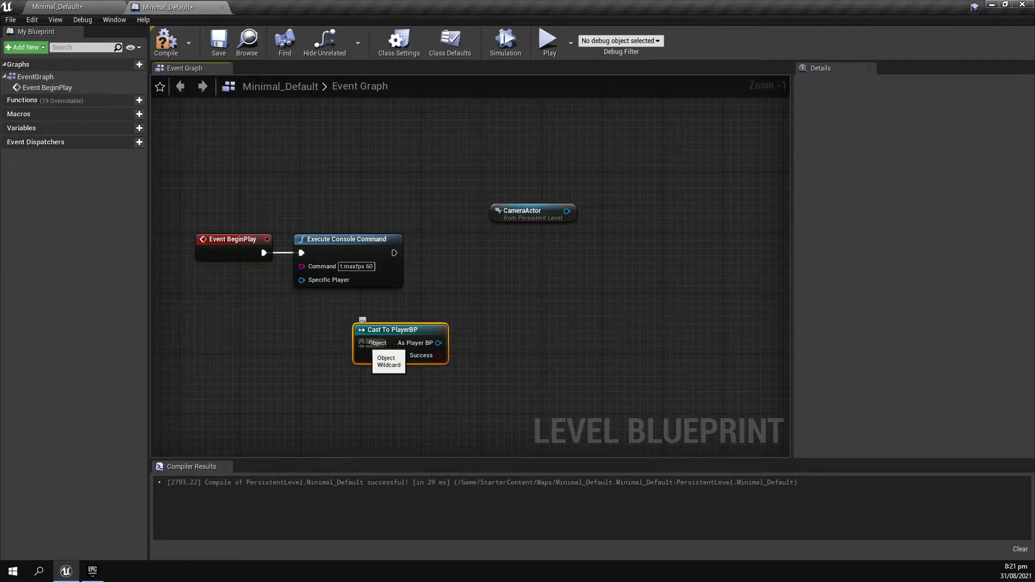
Feed the cast's Object input from a Get Player Character node and place that node beside the cast.
left_click_drag(361, 343, 270, 336)
type("get pla")
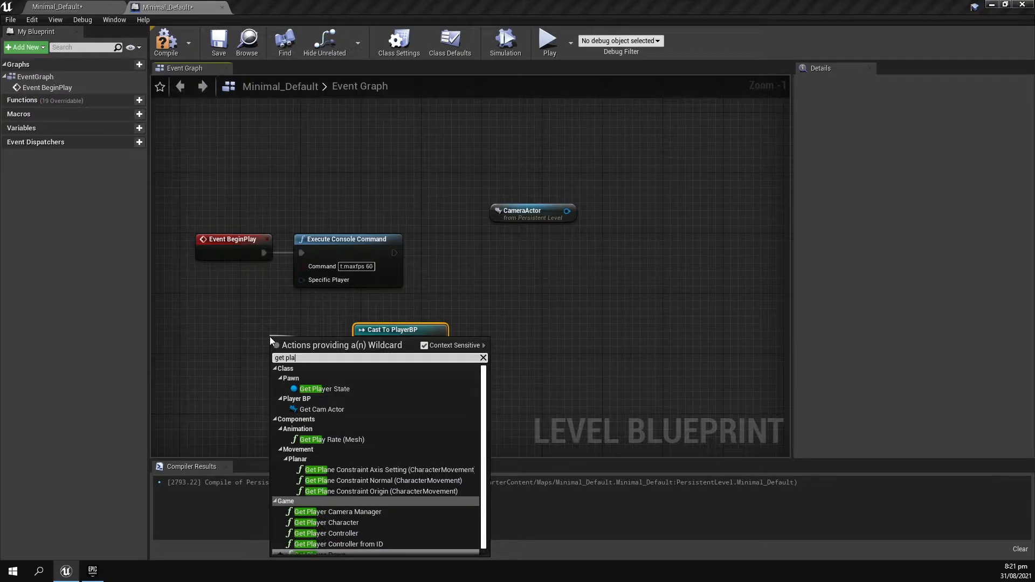
type("yer char")
key("Return")
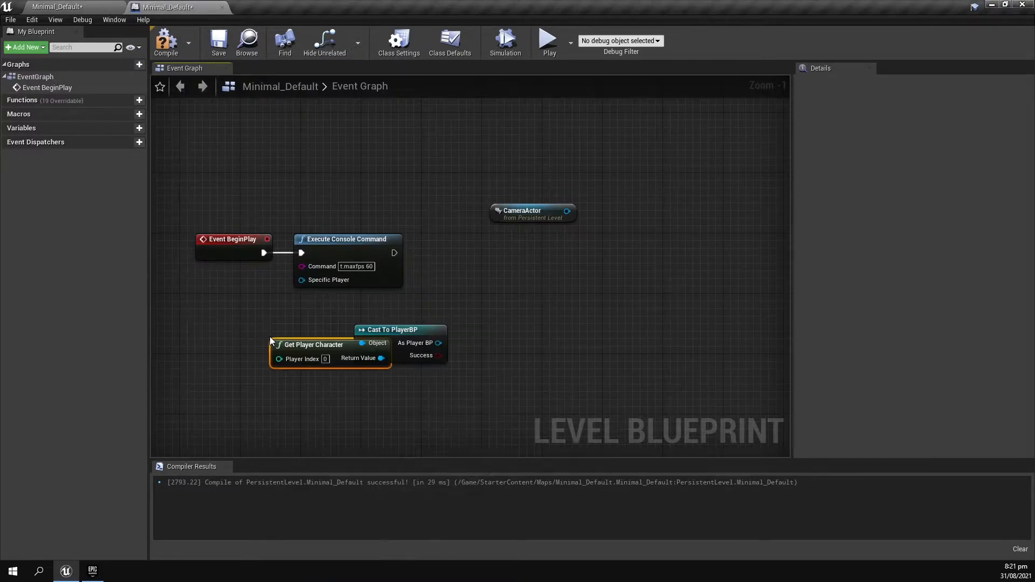
left_click_drag(296, 343, 236, 328)
left_click(383, 319)
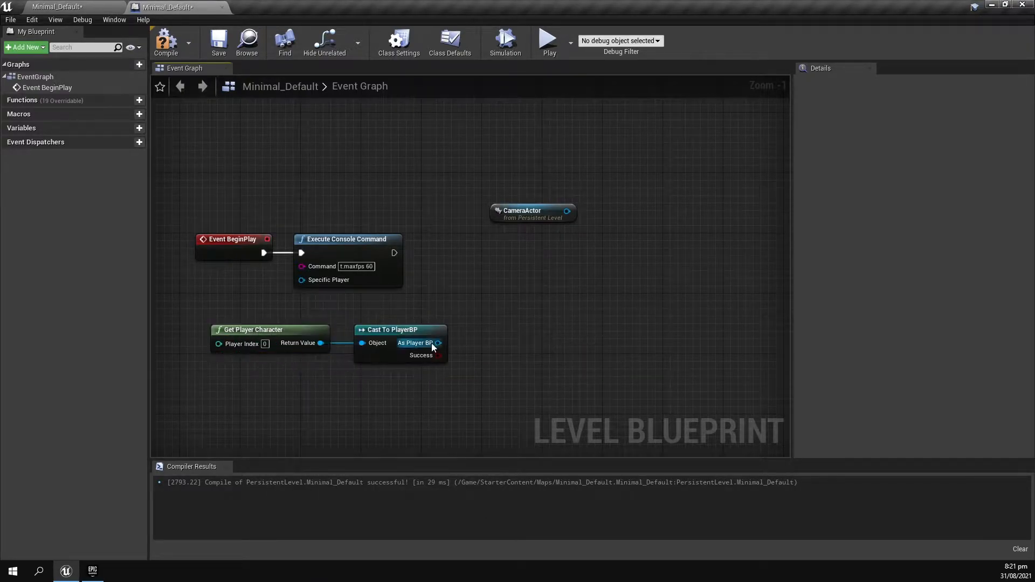
Add a Set Cam Actor node from the cast's As Player BP output.
left_click_drag(433, 344, 445, 319)
type("set cam")
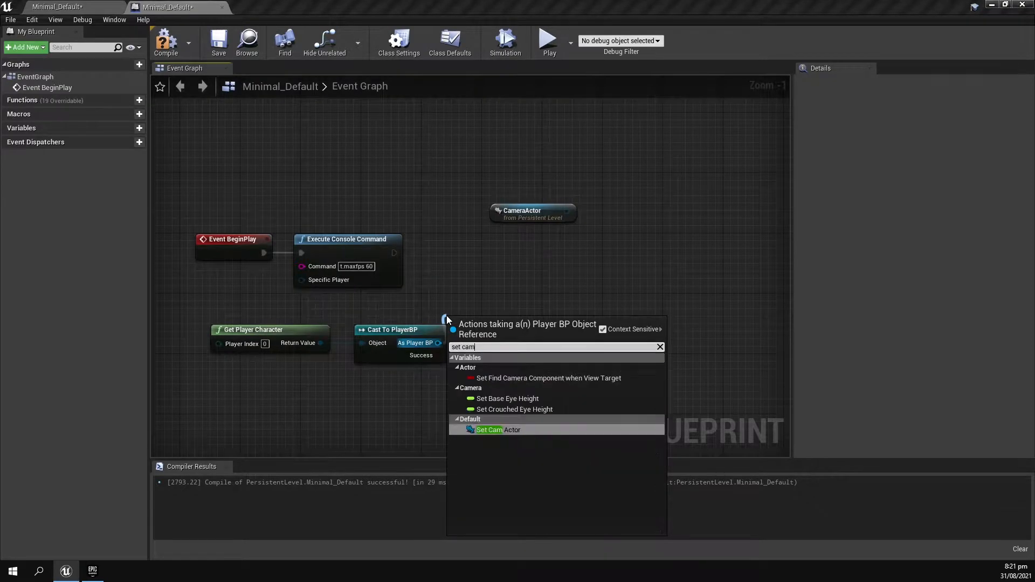
left_click(497, 429)
Wire Set Cam Actor after Execute Console Command with the CameraActor reference, tidying the nodes, and compile and save the Level Blueprint.
left_click_drag(392, 253, 493, 251)
left_click_drag(286, 374, 437, 322)
left_click_drag(531, 215, 486, 215)
left_click_drag(521, 210, 462, 269)
left_click_drag(485, 214, 485, 222)
left_click(548, 333)
left_click(166, 42)
left_click(218, 42)
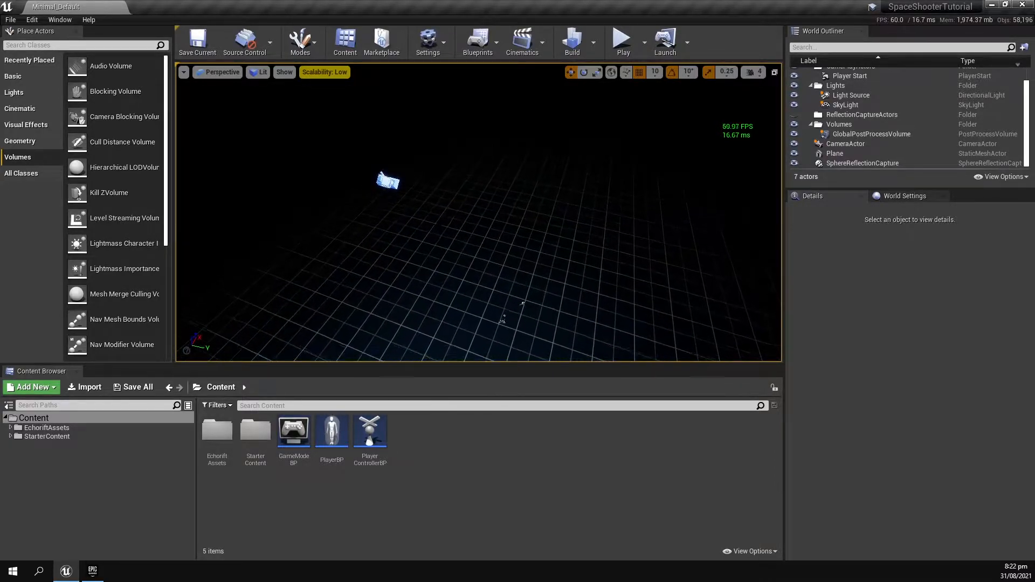
Open the PlayerBP blueprint and show the settings of its CharacterMovement component.
double_click(332, 434)
scroll(219, 352, "down", 3)
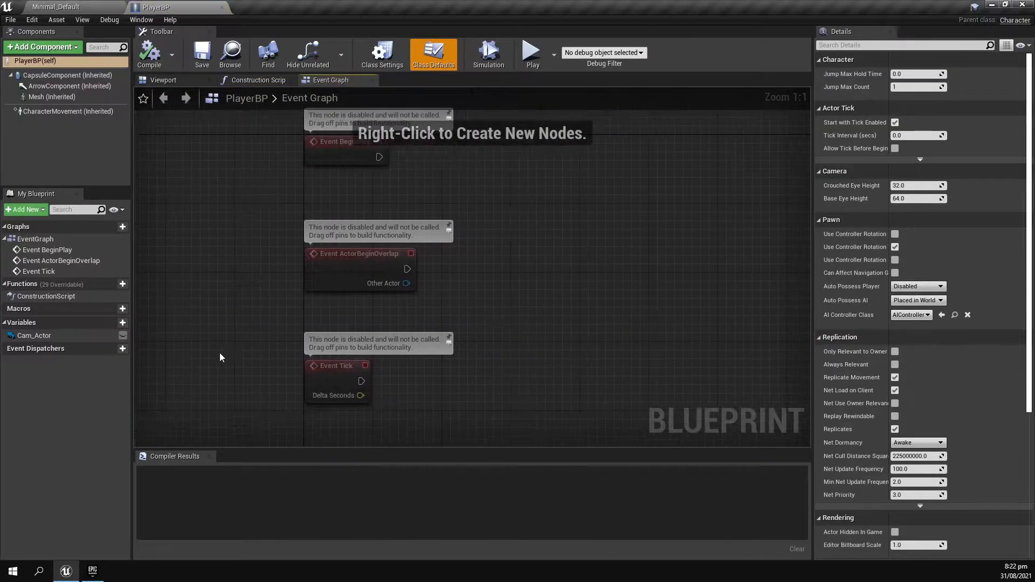
left_click(52, 112)
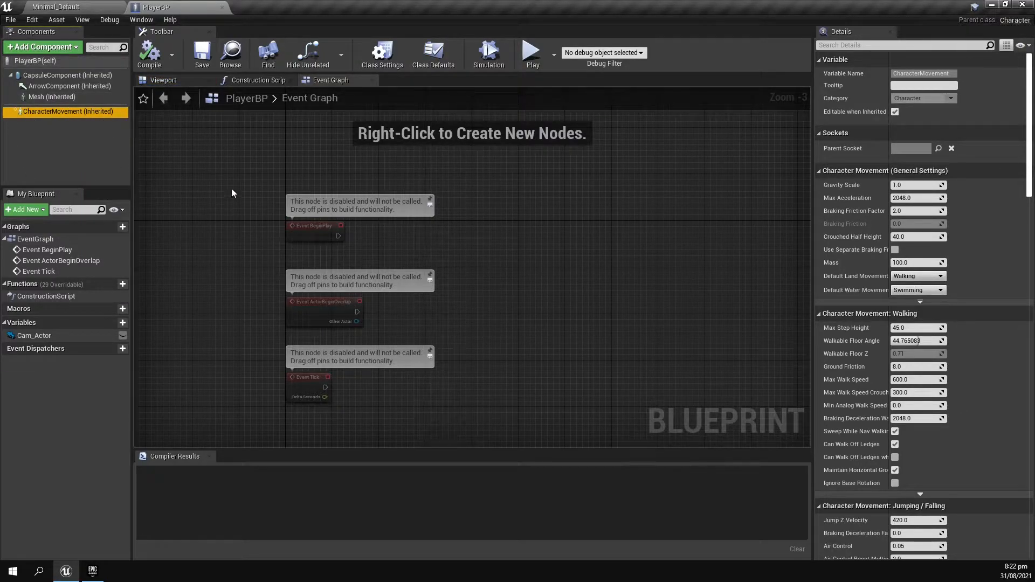
left_click(382, 54)
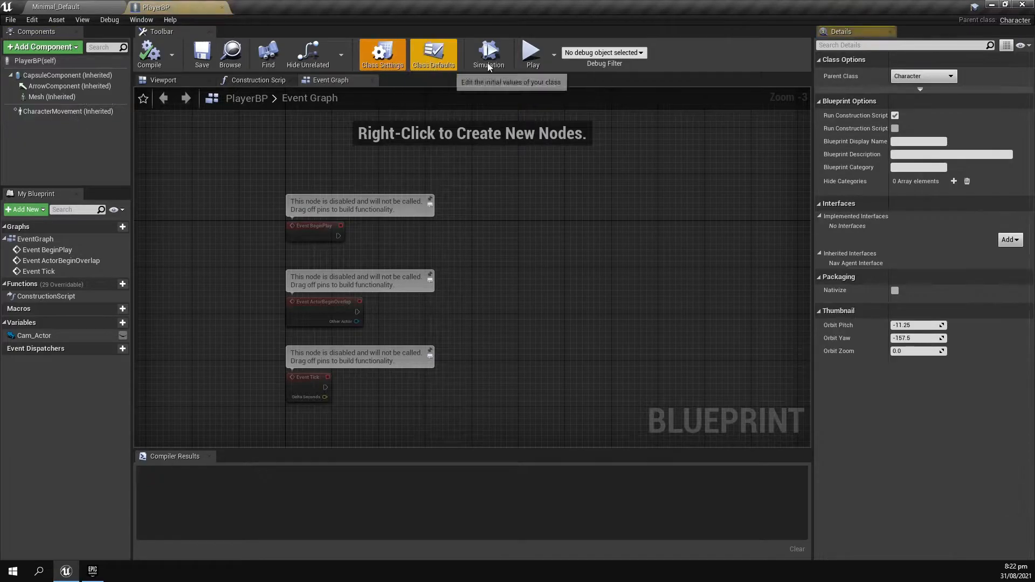
left_click(79, 112)
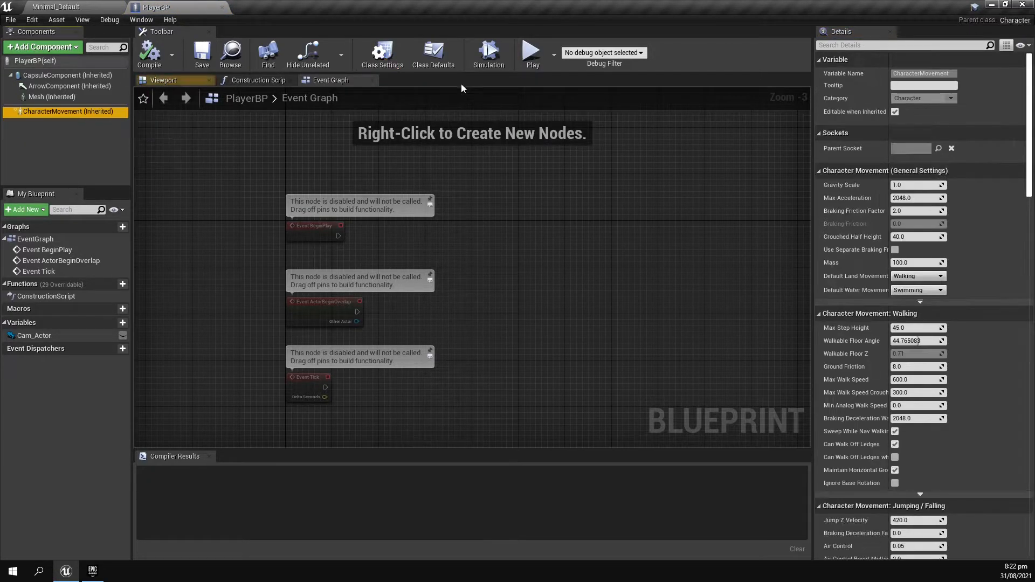
scroll(946, 114, "down", 1)
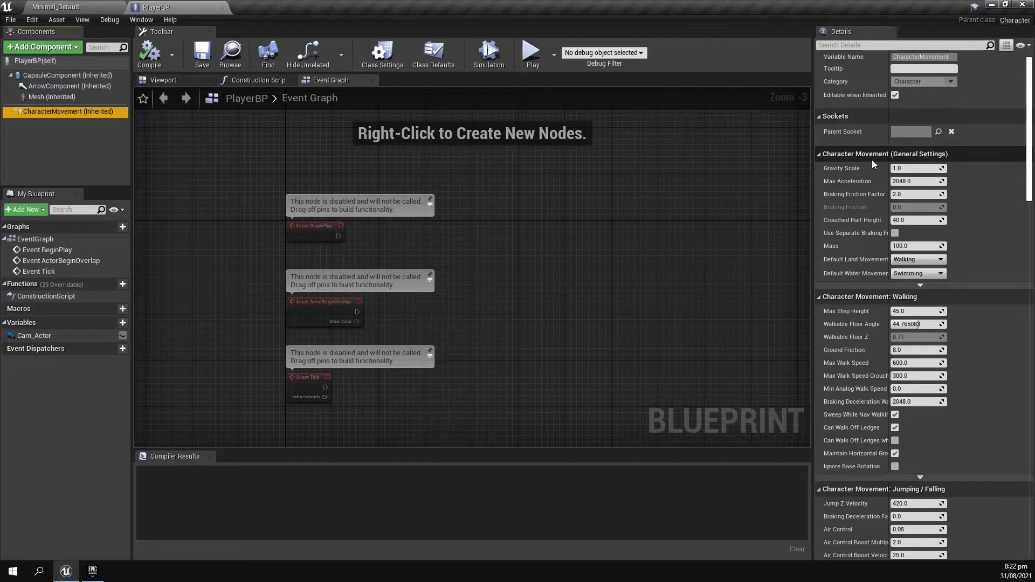
Set the CharacterMovement's Max Acceleration to 8192 and its Braking Friction Factor to 0.05.
left_click(915, 180)
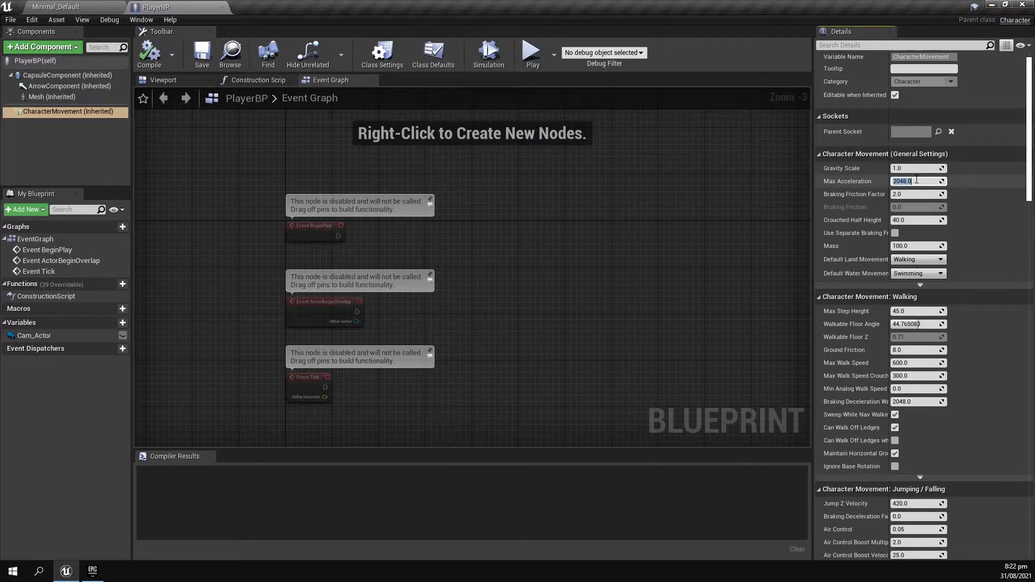
type("8192")
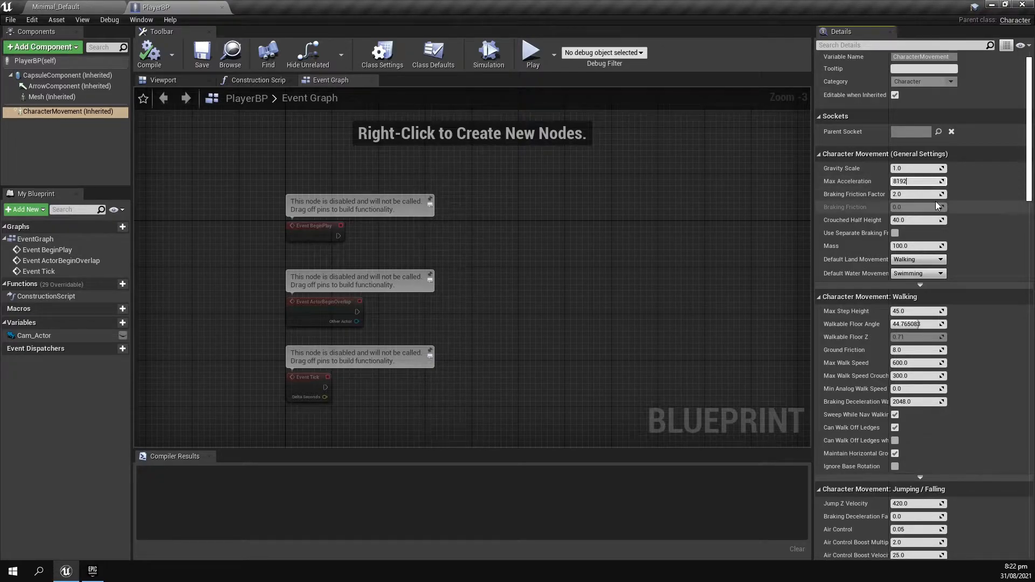
left_click(932, 197)
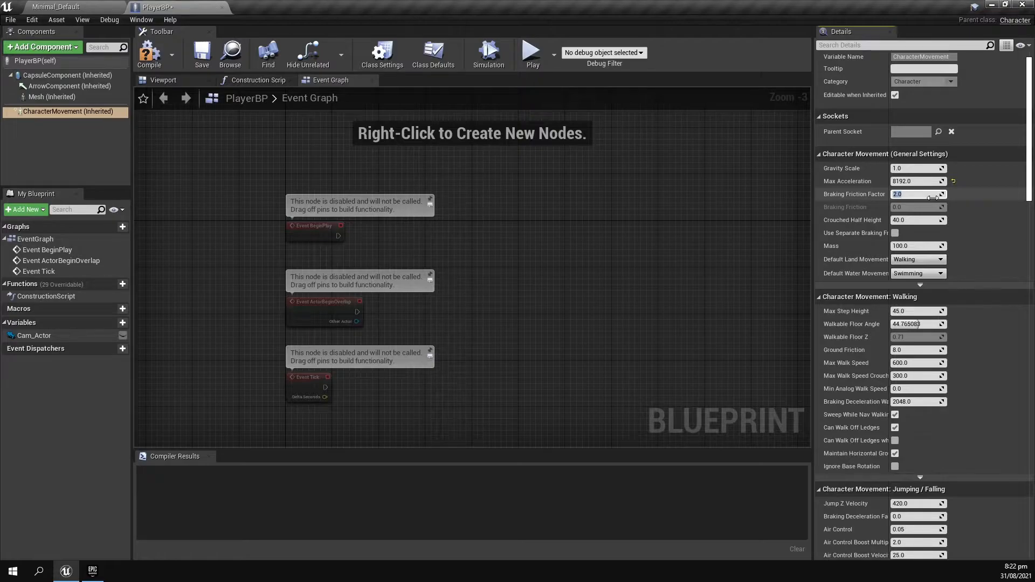
type("0.05")
key("Return")
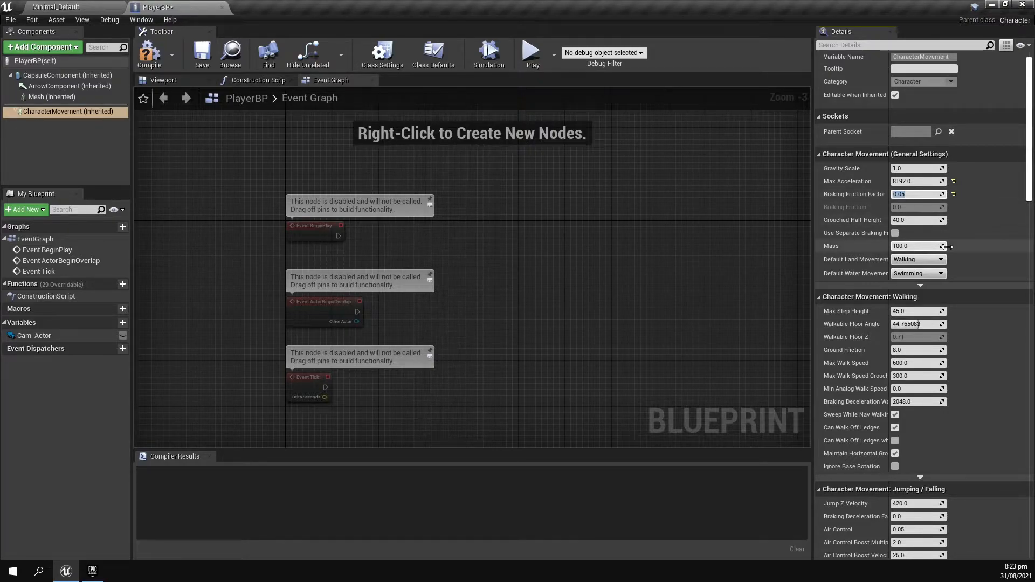
Set both Max Walk Speed and Max Walk Speed Crouched to 2048 and save the blueprint.
scroll(932, 372, "down", 2)
left_click(922, 311)
type("2048")
key("Return")
key("ctrl+c")
left_click(909, 324)
key("ctrl+v")
left_click(961, 327)
key("ctrl+s")
Set the Jumping / Falling values Braking Deceleration Falling to 2048 and Air Control to 1.
scroll(900, 232, "down", 4)
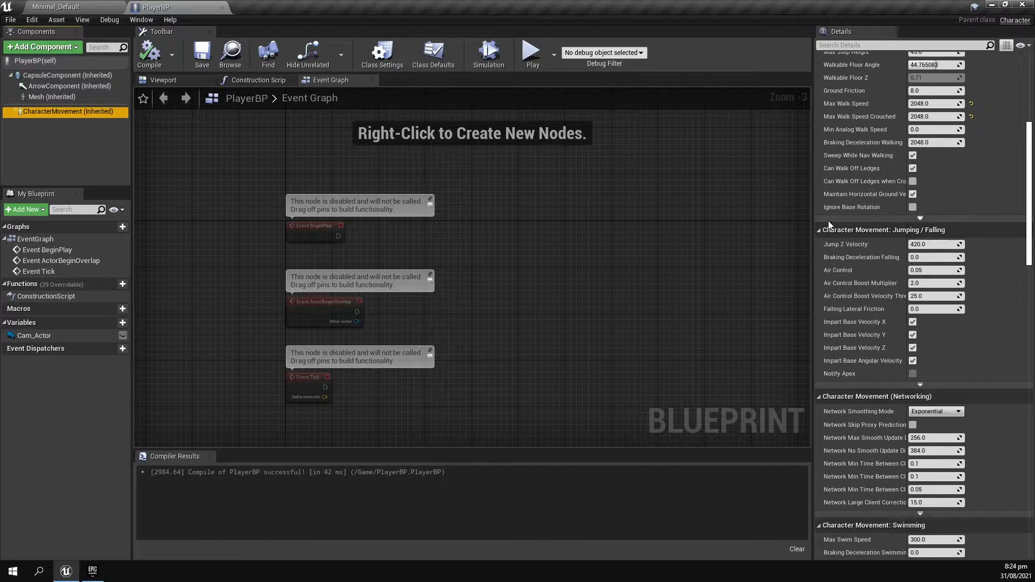
left_click(927, 255)
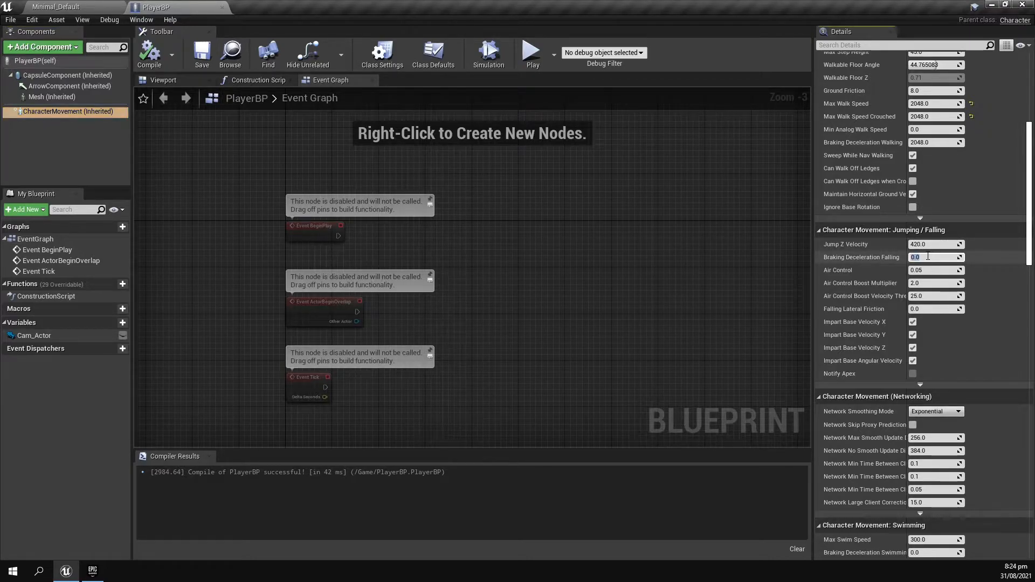
type("2048")
key("Return")
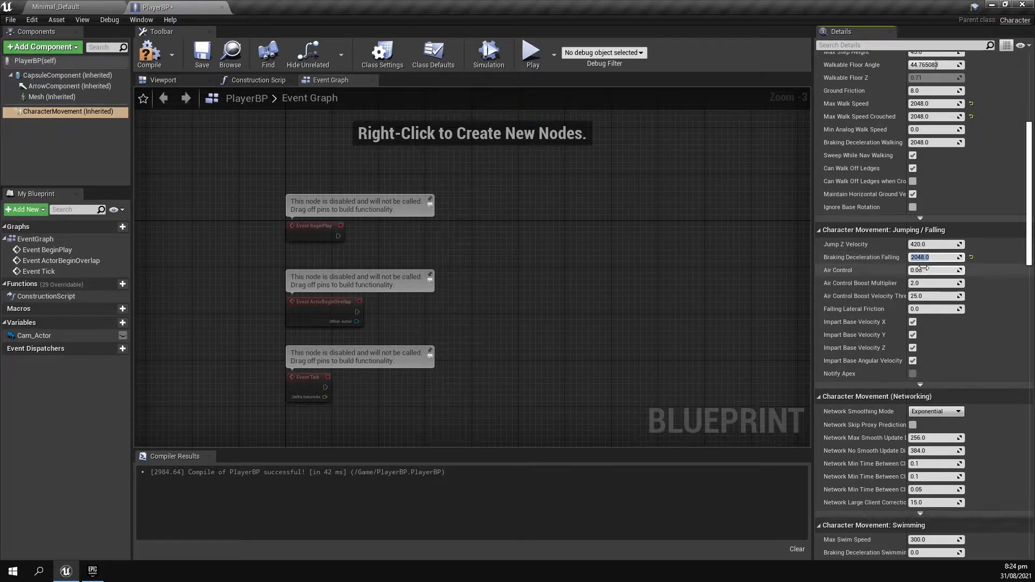
left_click(925, 269)
type("1")
key("Return")
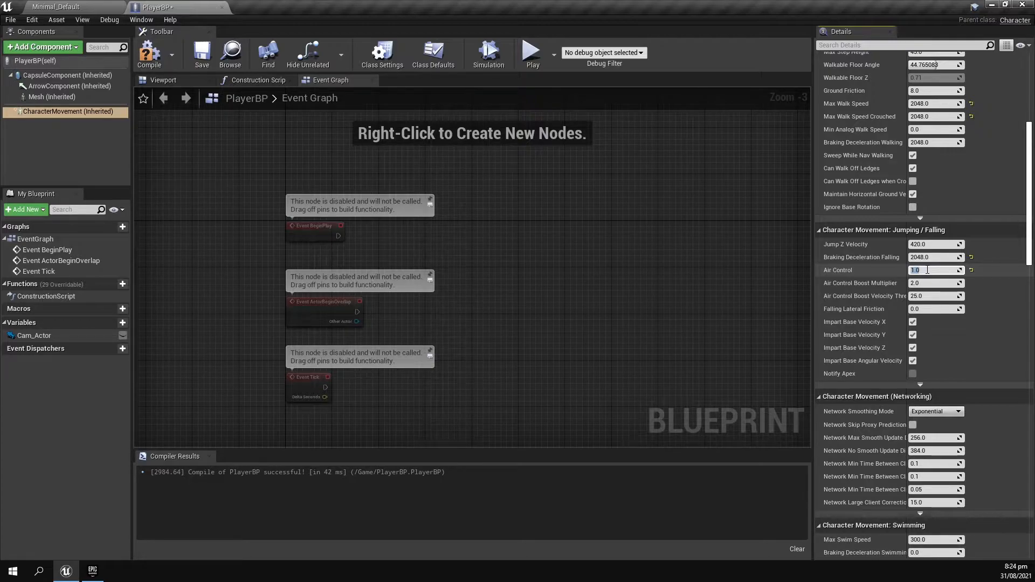
Set the CharacterMovement's Falling Lateral Friction to 8.
left_click(950, 309)
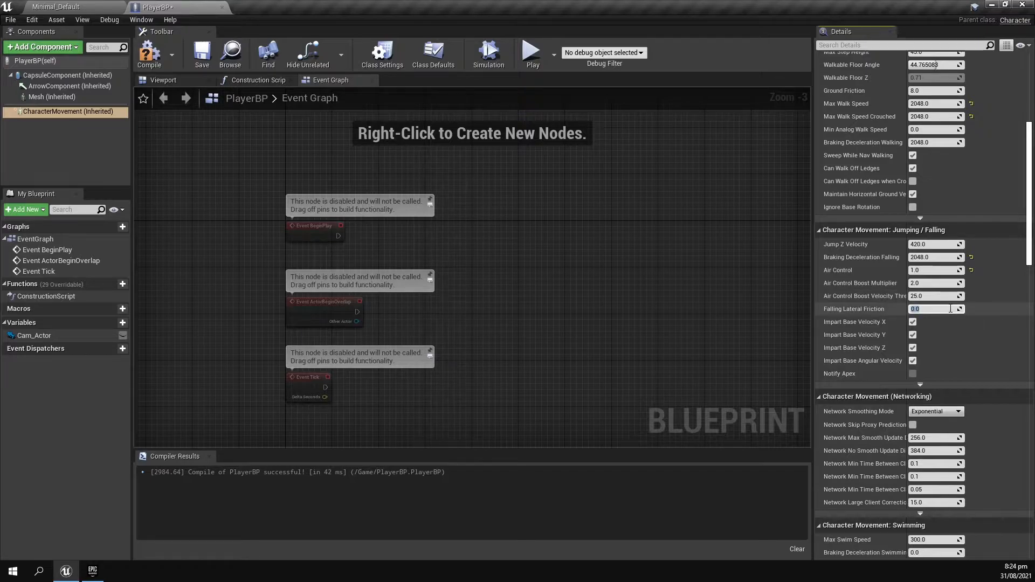
type("8")
key("Return")
left_click(994, 305)
Enable Constrain to Plane in the CharacterMovement component's Planar Movement settings.
scroll(994, 305, "down", 3)
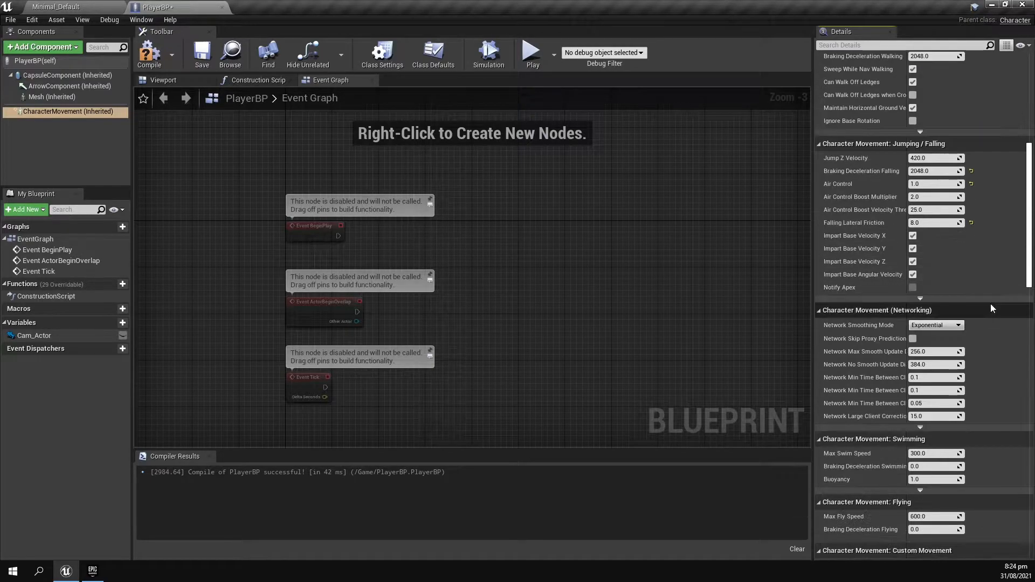
scroll(991, 303, "down", 15)
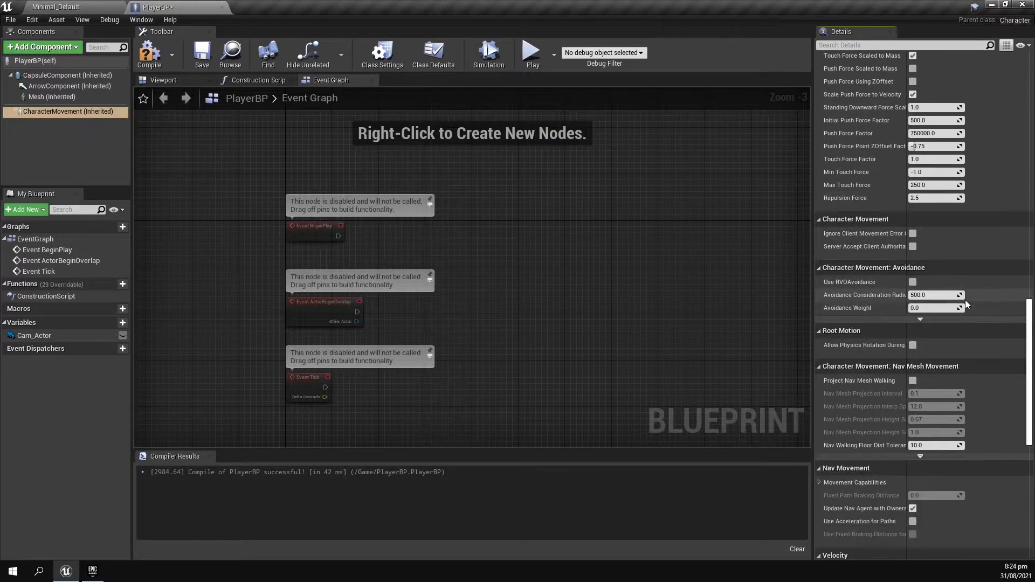
scroll(965, 298, "down", 14)
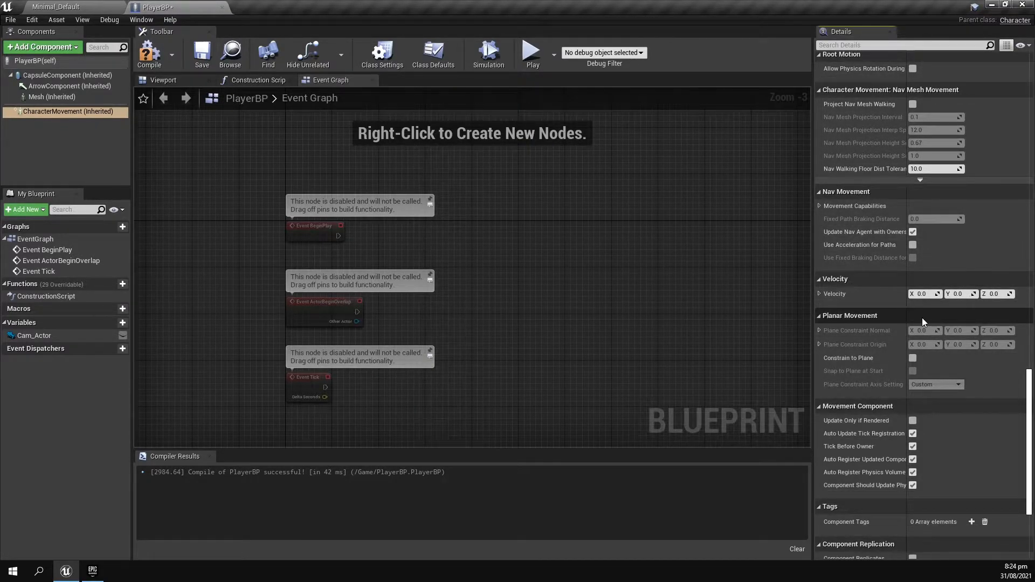
scroll(922, 318, "down", 1)
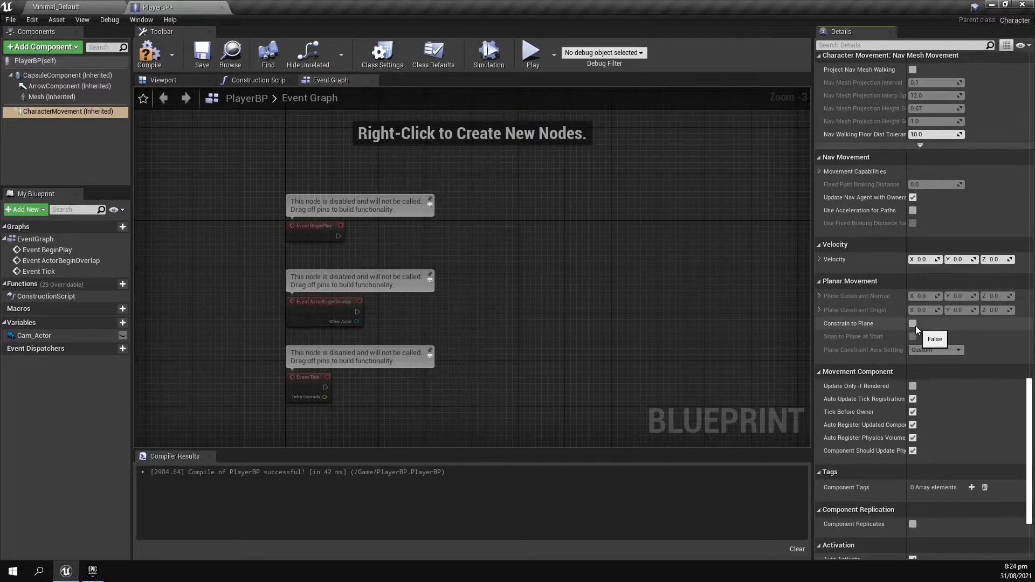
left_click(914, 325)
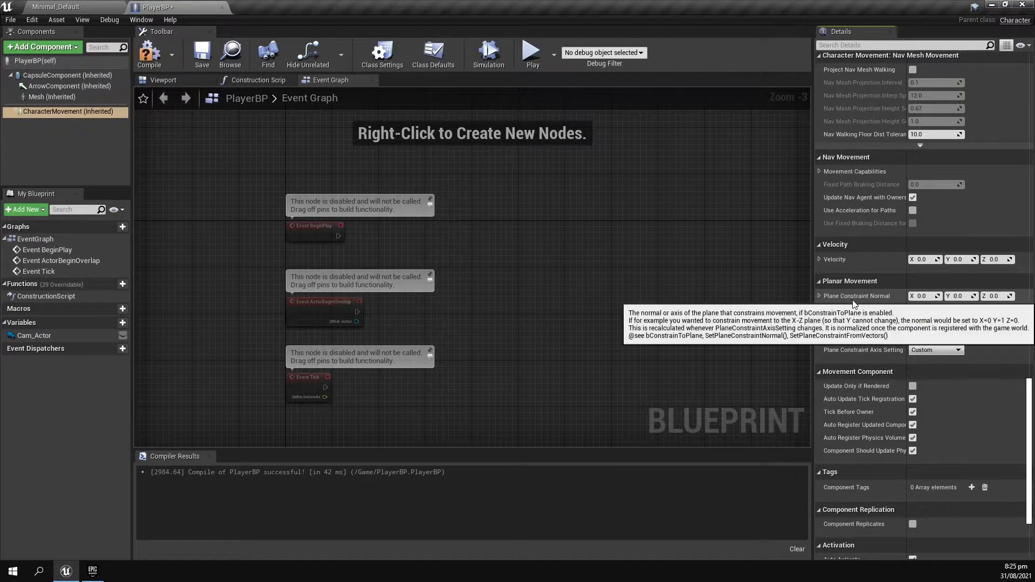
Set the Plane Constraint Normal's Z value to 1.0 and choose a different Plane Constraint Axis Setting for the CharacterMovement component.
left_click(995, 297)
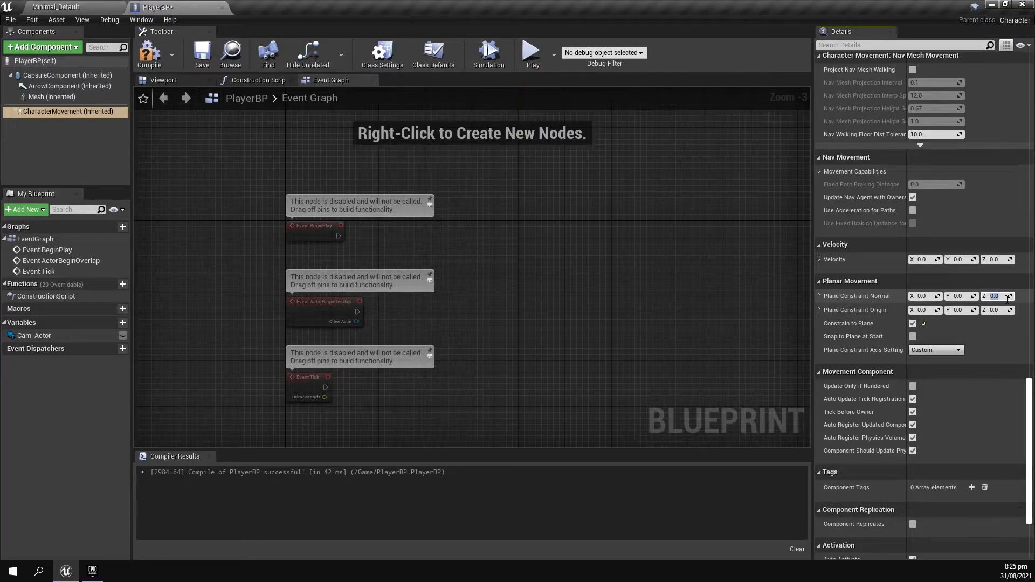
key("Return")
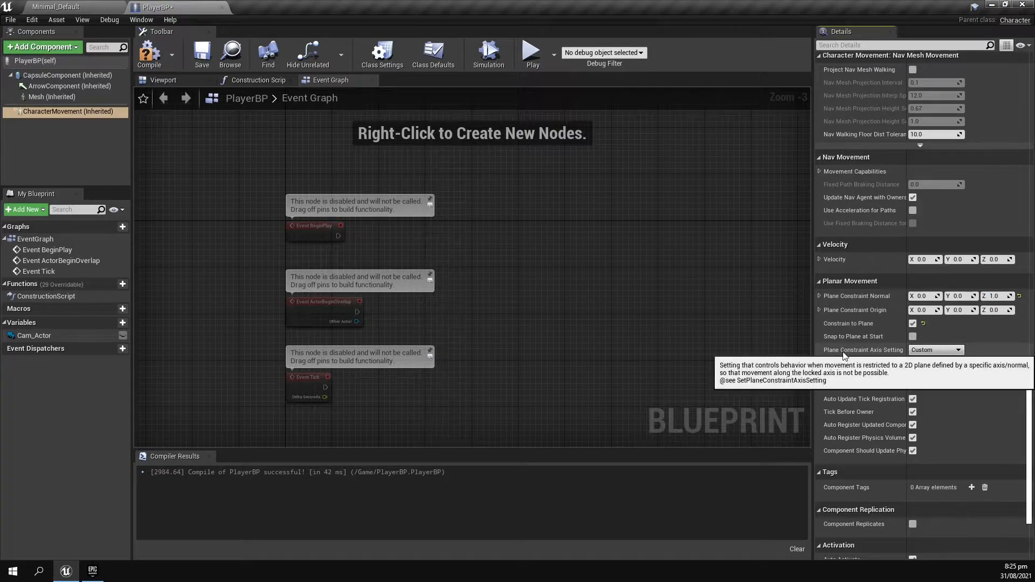
left_click(925, 350)
left_click(917, 380)
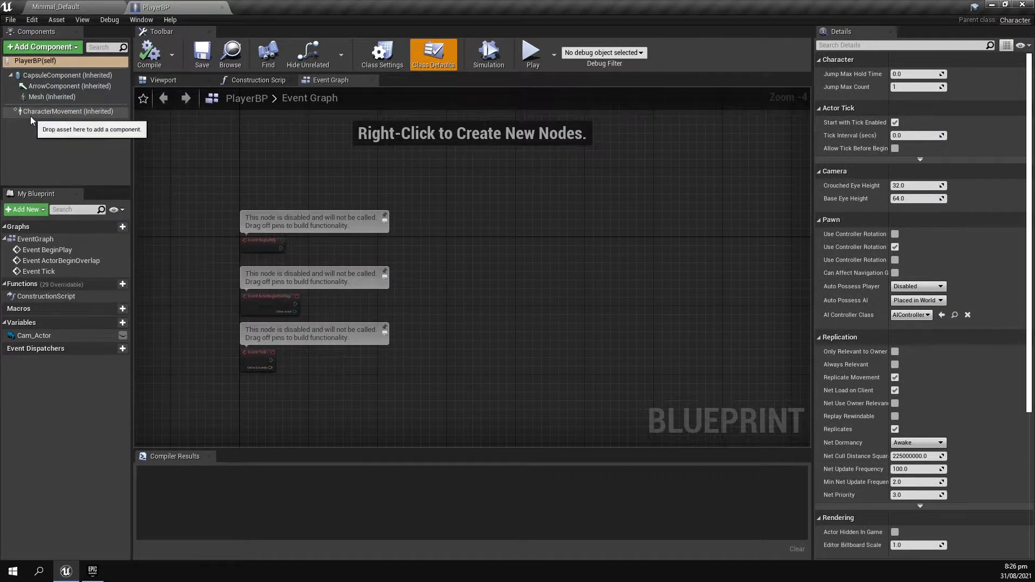
Compile and close PlayerBP, and open the engine Input settings in the Project Settings.
left_click(150, 53)
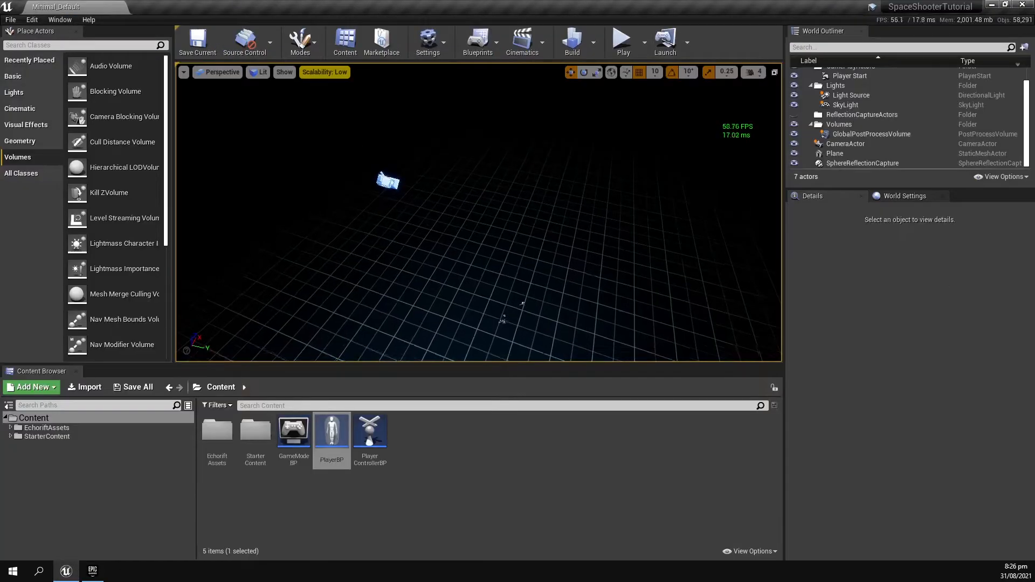
left_click(221, 7)
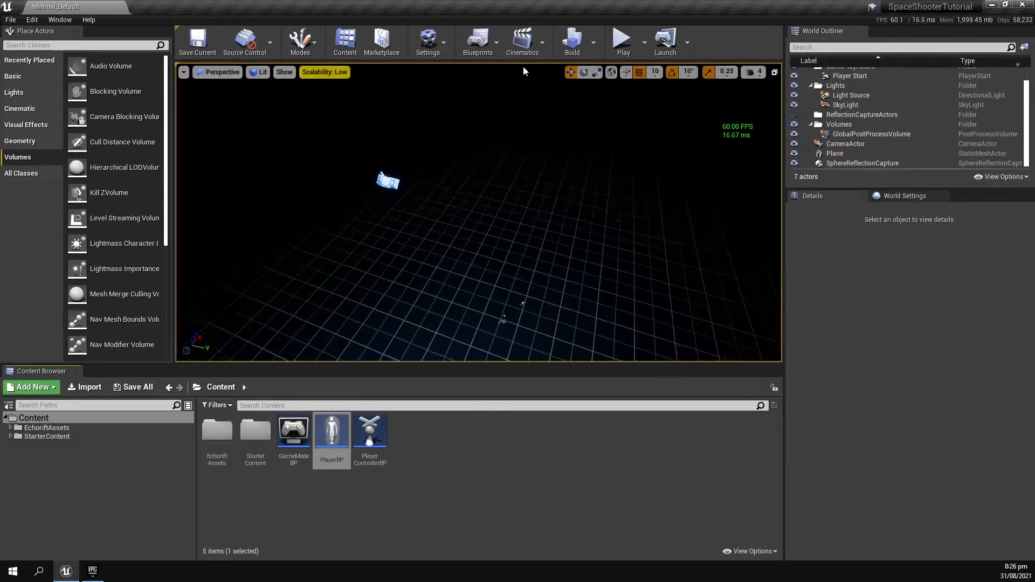
left_click(435, 42)
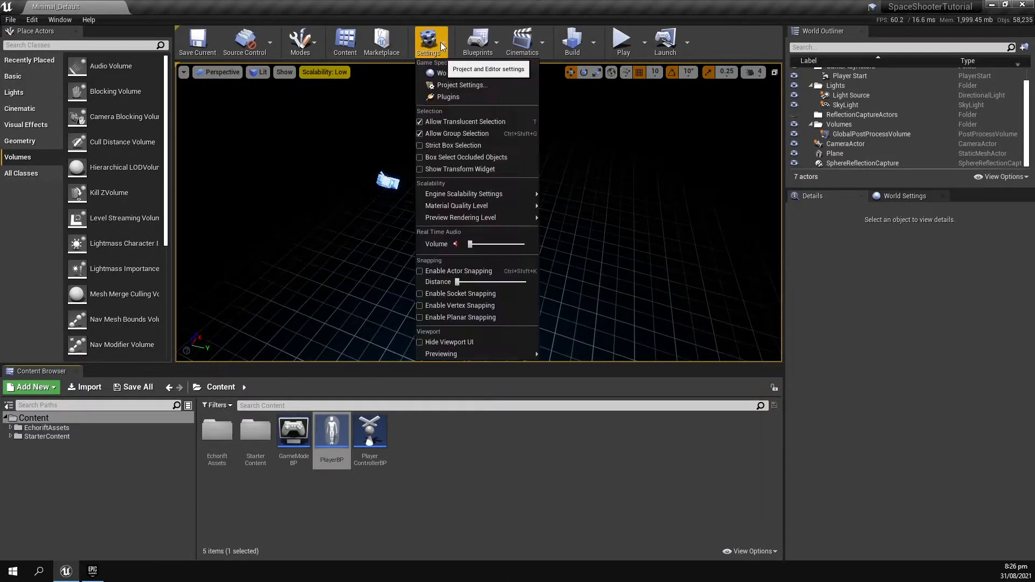
left_click(446, 81)
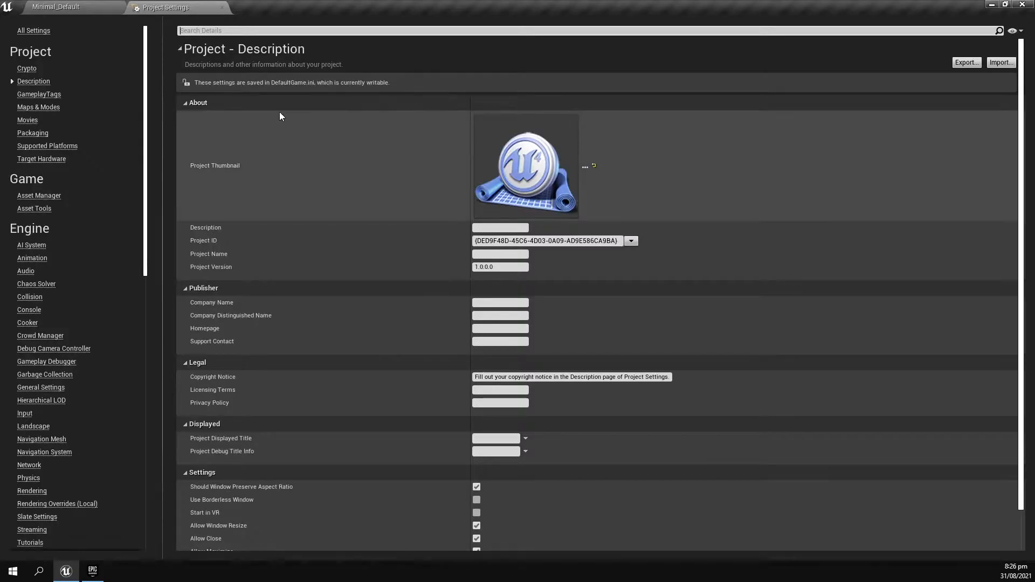
left_click(26, 414)
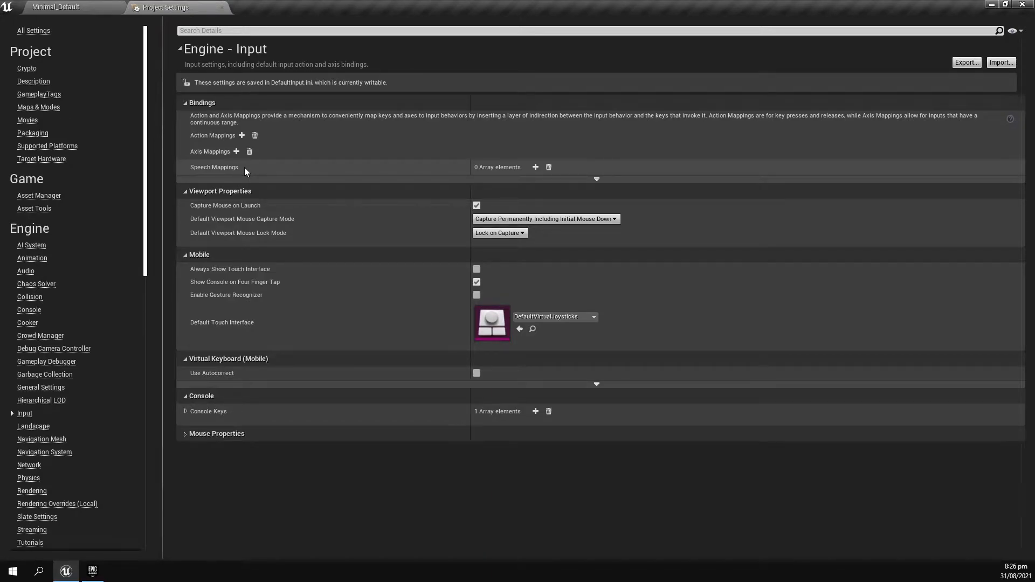
Add three action mappings and name the first one Fire, bound to Left Mouse Button.
left_click(241, 135)
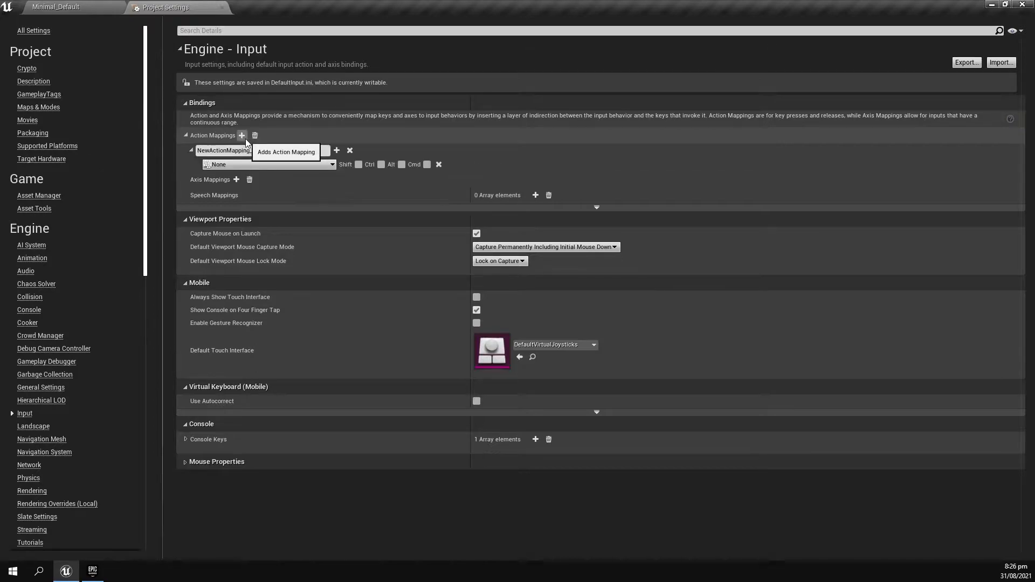
left_click(242, 135)
left_click(241, 135)
left_click(263, 151)
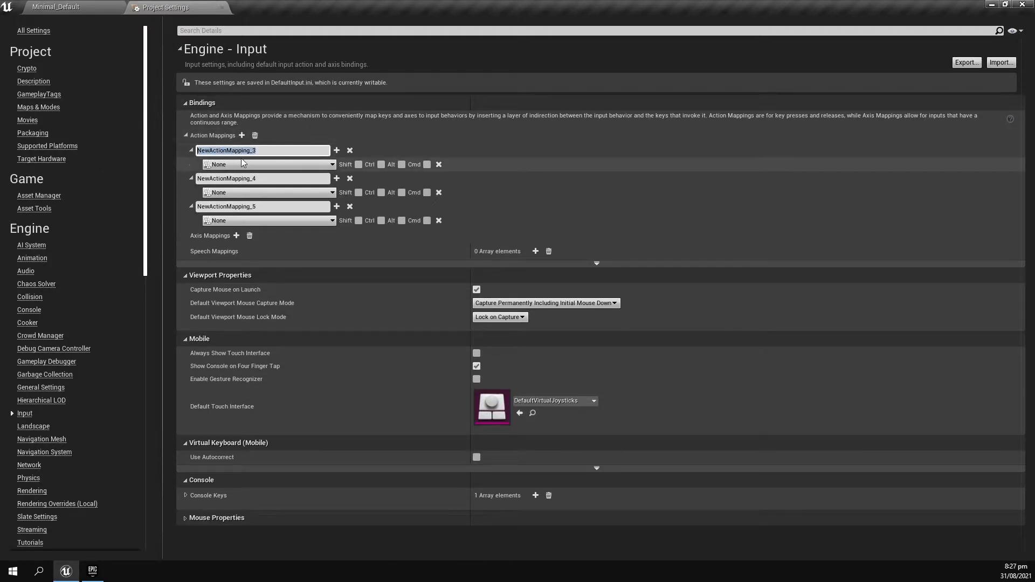
type("Fire")
key("Return")
left_click(236, 164)
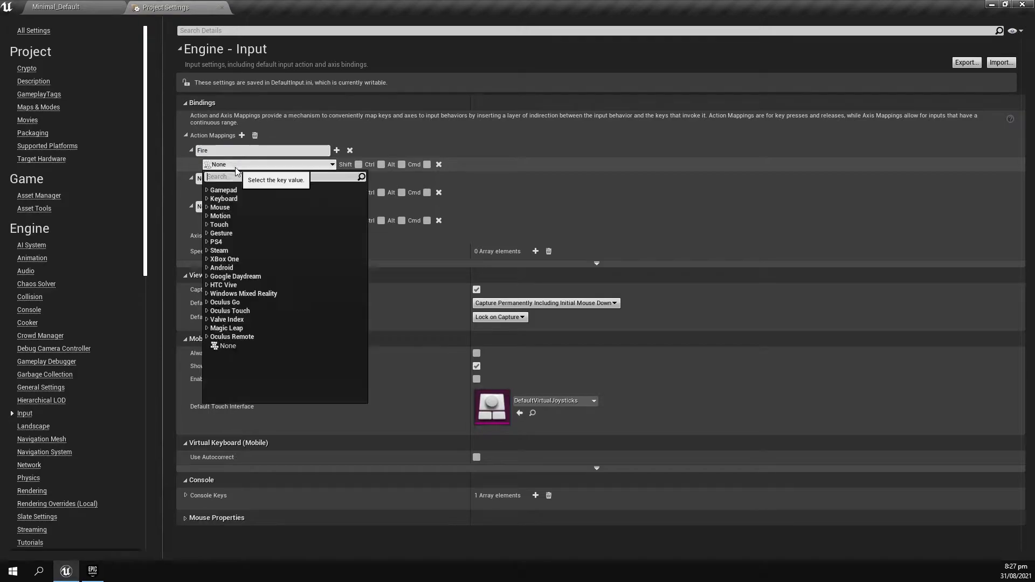
type("left mouse")
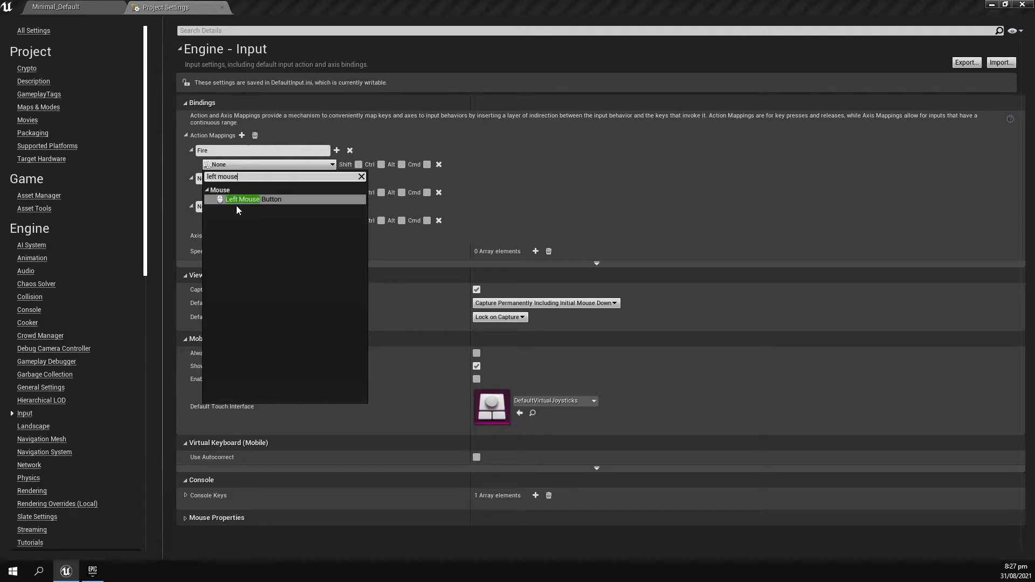
left_click(240, 199)
Name the second action mapping Secondary Fire and bind it to Right Mouse Button.
left_click(262, 178)
type("Seconda")
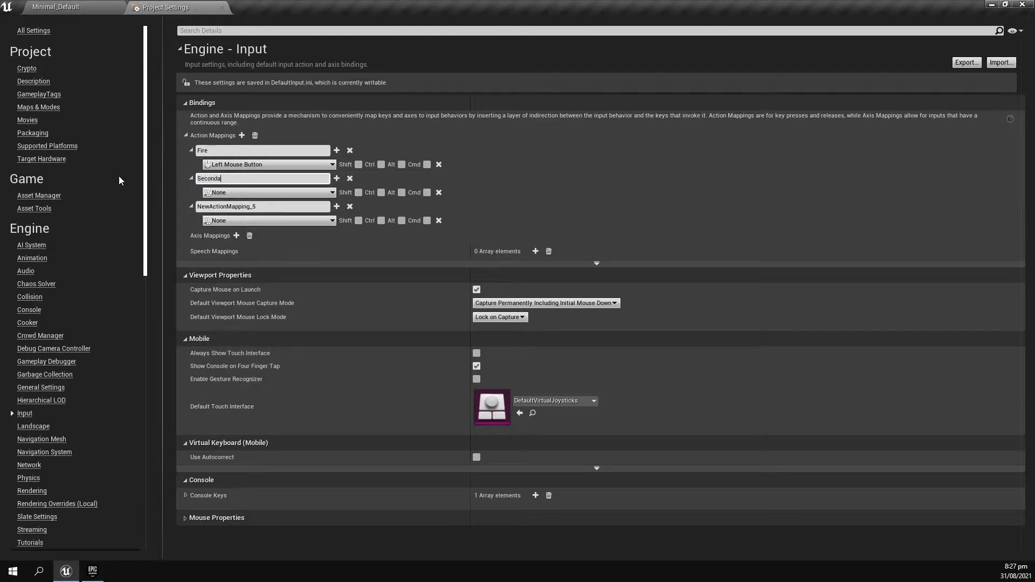
type("rry Fire")
left_click(252, 194)
type("right mouse")
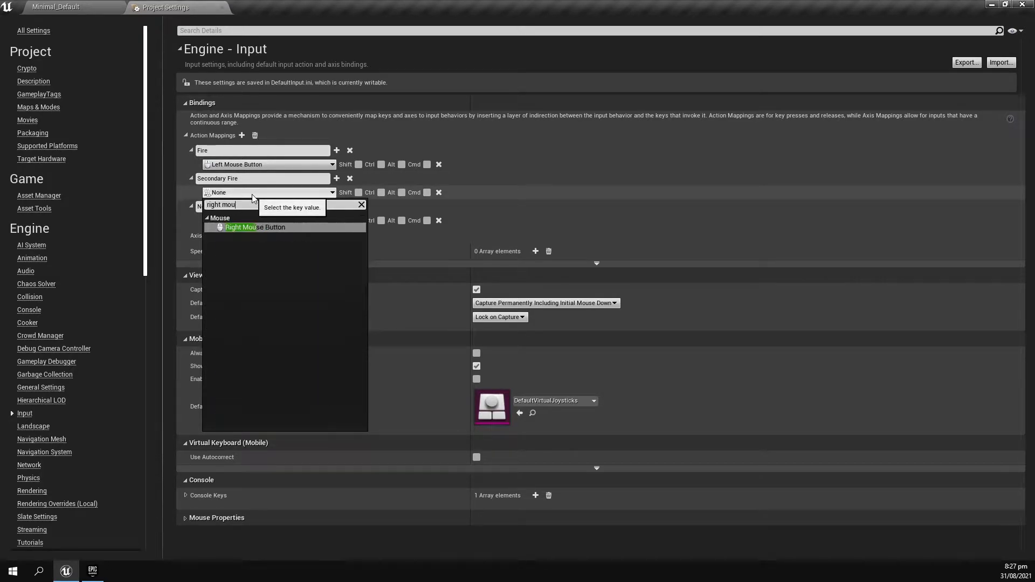
left_click(256, 226)
Name the third action mapping Pause and bind it to the P key.
left_click_drag(257, 207, 164, 205)
type("Pause")
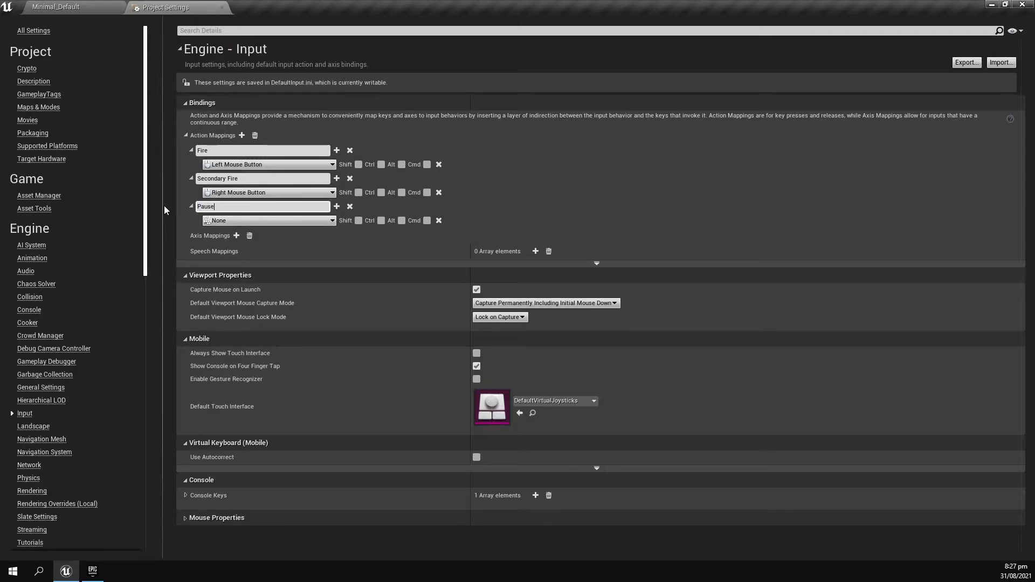
left_click(243, 221)
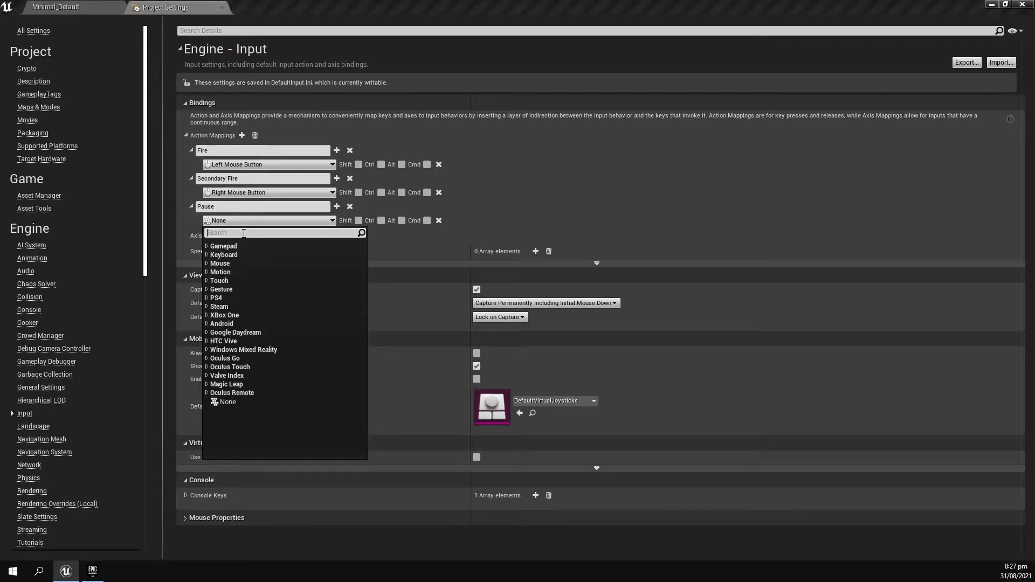
type("p")
left_click(244, 244)
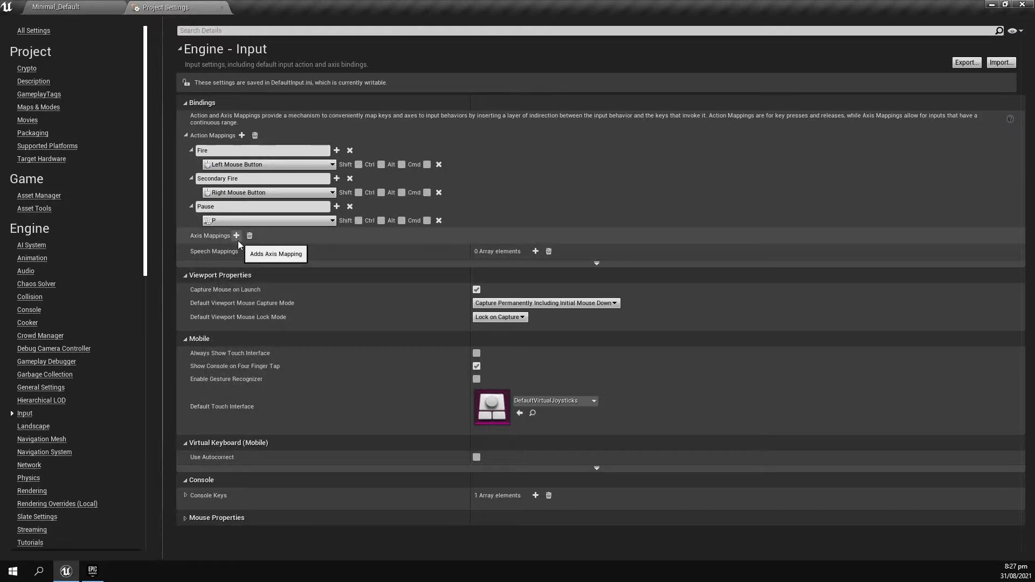
Add two axis mappings and name them Up and Right.
left_click(236, 236)
left_click(237, 235)
left_click(237, 251)
double_click(312, 249)
type("Up")
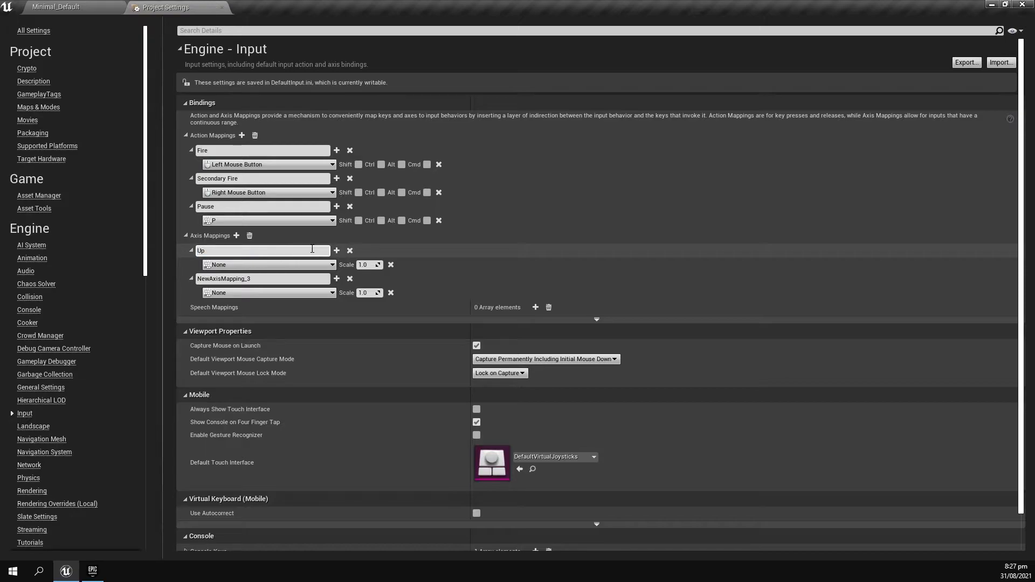
double_click(312, 278)
type("Right")
key("Return")
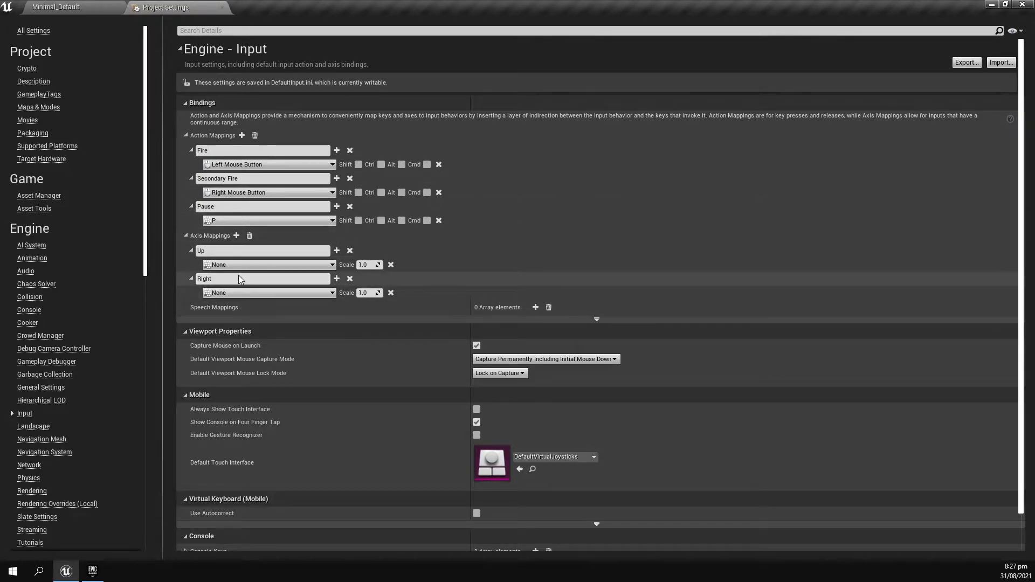
Add a second key entry to both the Up and Right axis mappings, and bind Up's first entry to W.
left_click(337, 251)
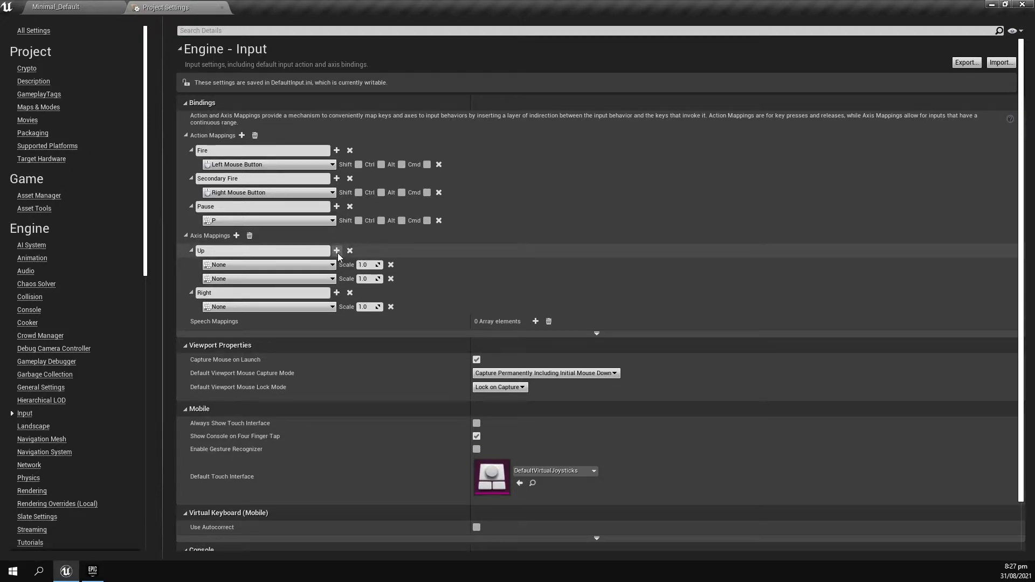
left_click(335, 295)
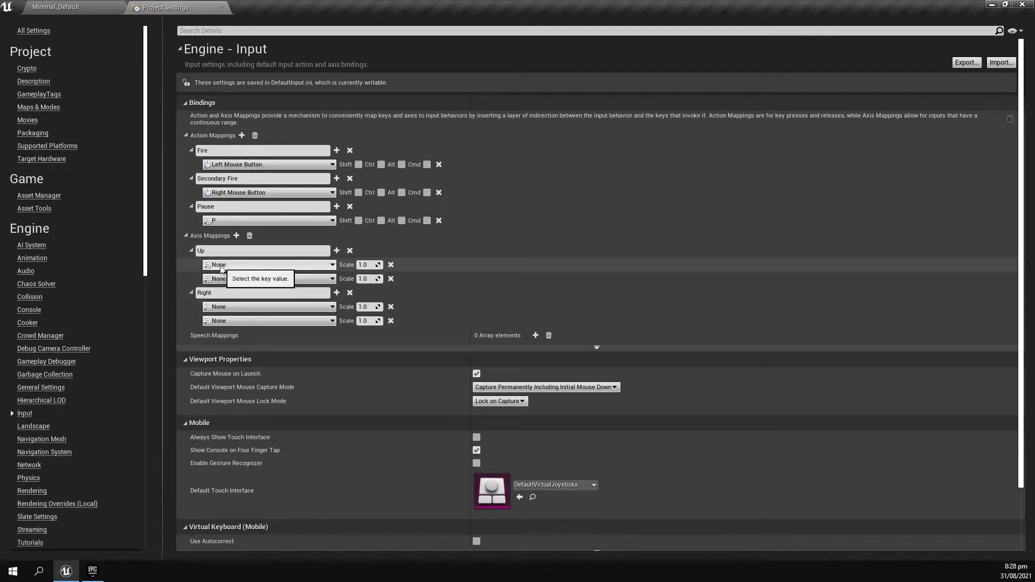
left_click(221, 265)
type("W")
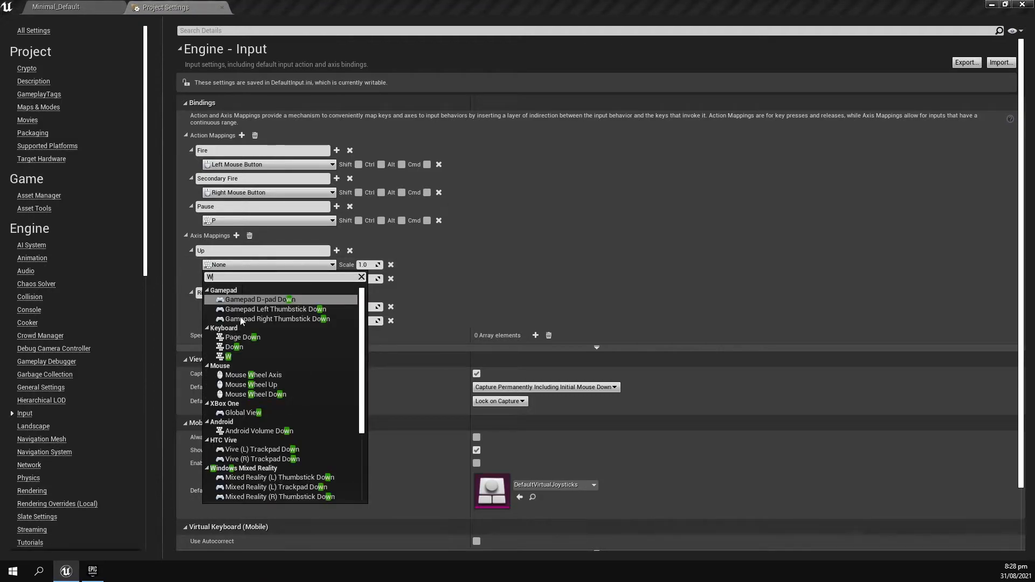
left_click(229, 357)
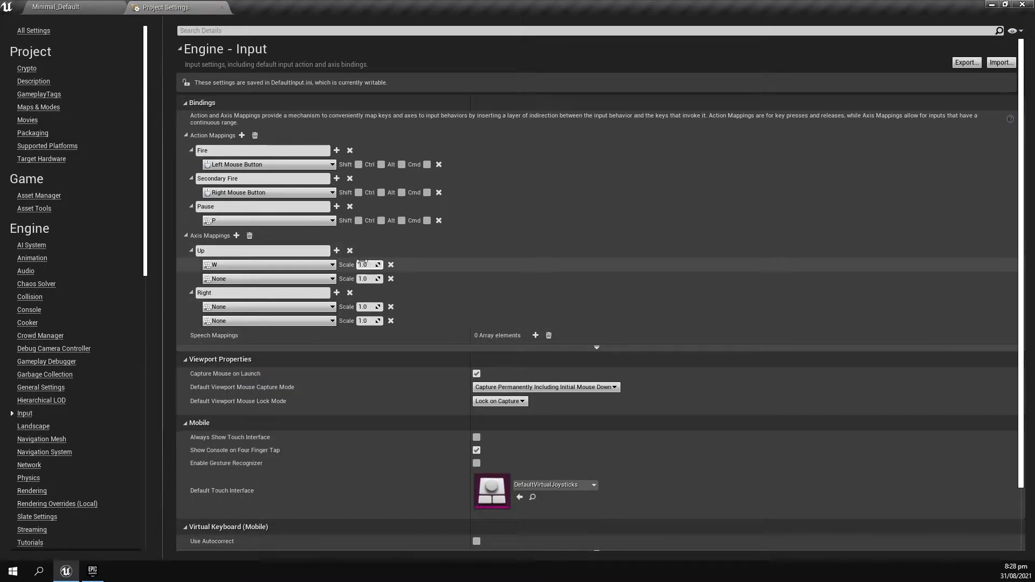
Bind the second key entry of the Up axis mapping to S with a scale of -1.0.
left_click(234, 279)
type("S")
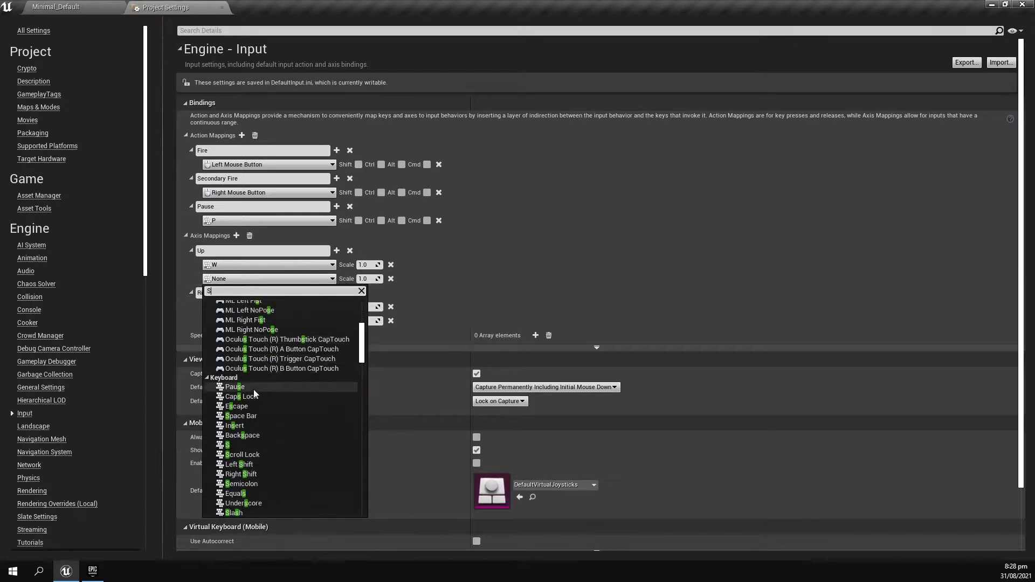
left_click(232, 445)
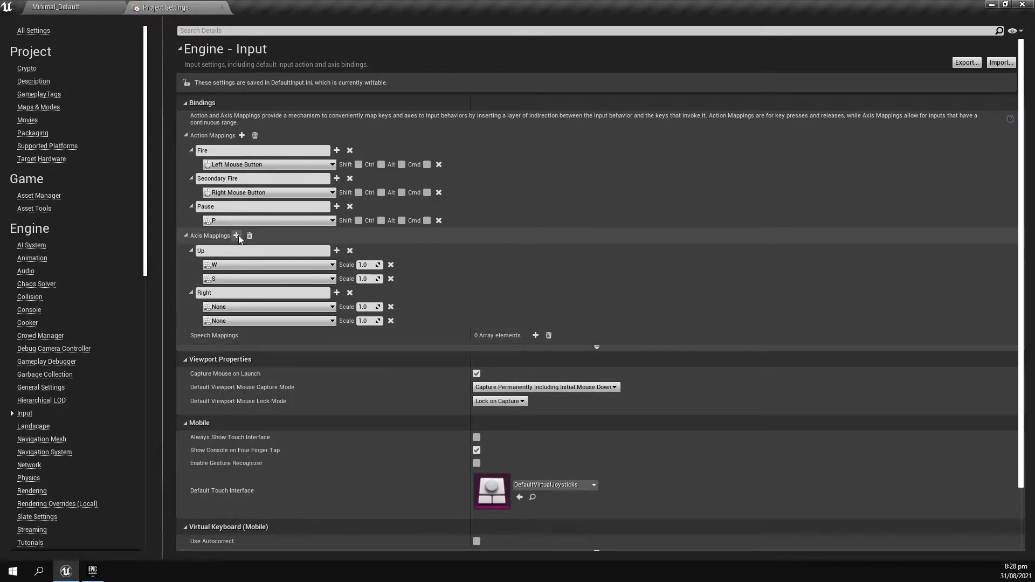
left_click(376, 280)
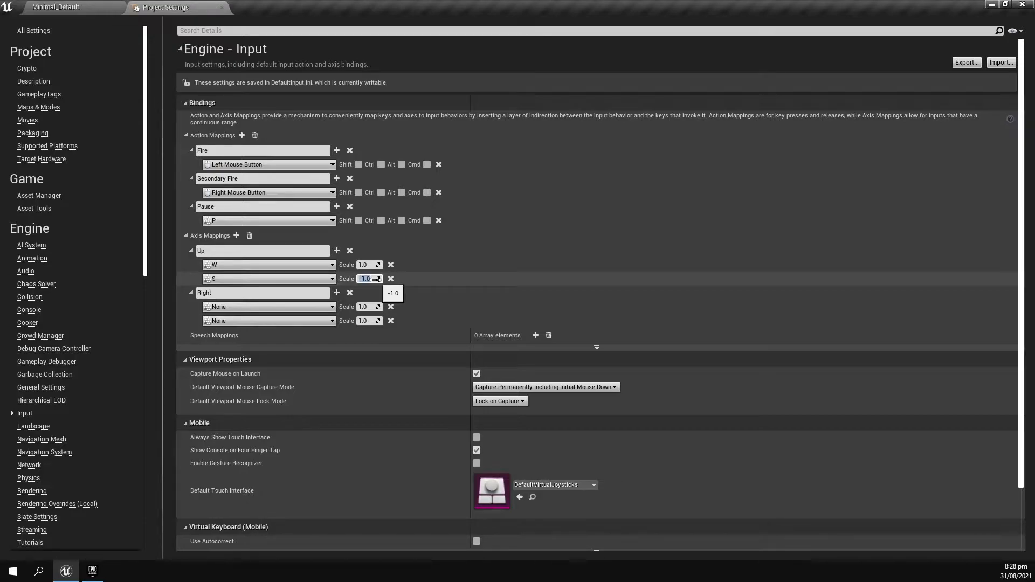
key("Return")
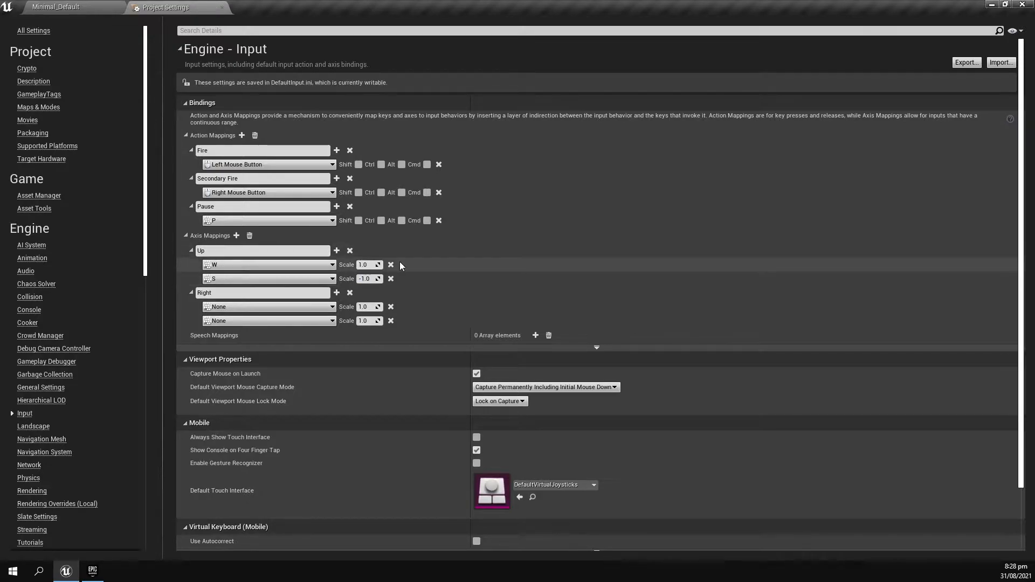
Bind the first key entry of the Right axis mapping to the keyboard key D.
left_click(246, 307)
type("D")
scroll(253, 431, "down", 10)
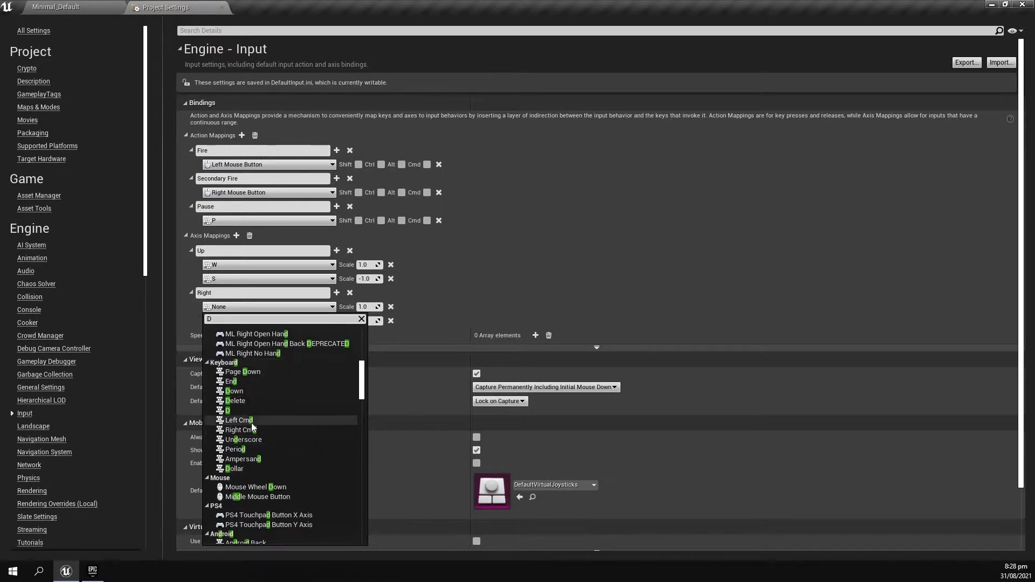
left_click(249, 416)
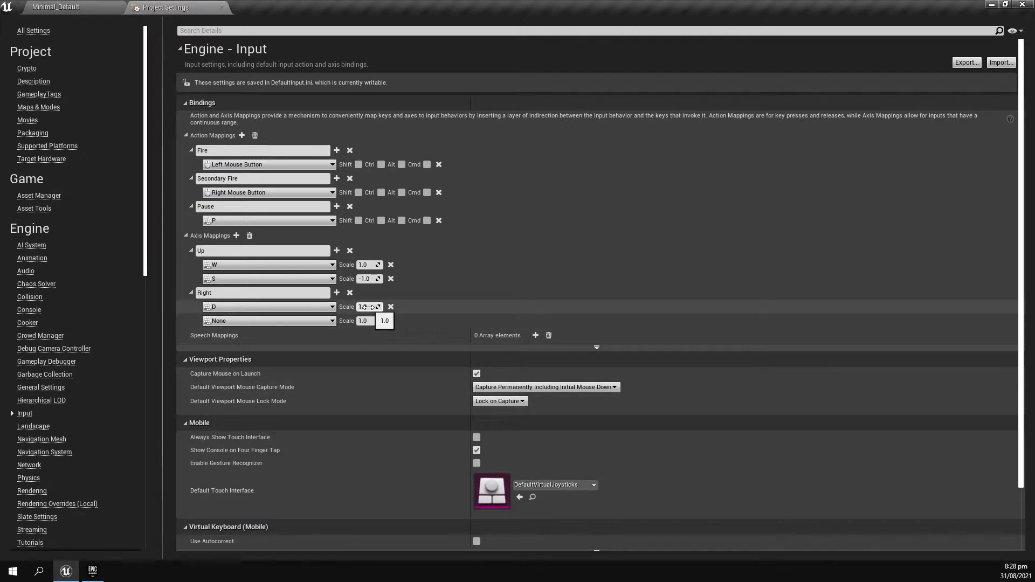
Bind the second key entry of the Right axis mapping to the keyboard key A and edit its scale.
left_click(260, 320)
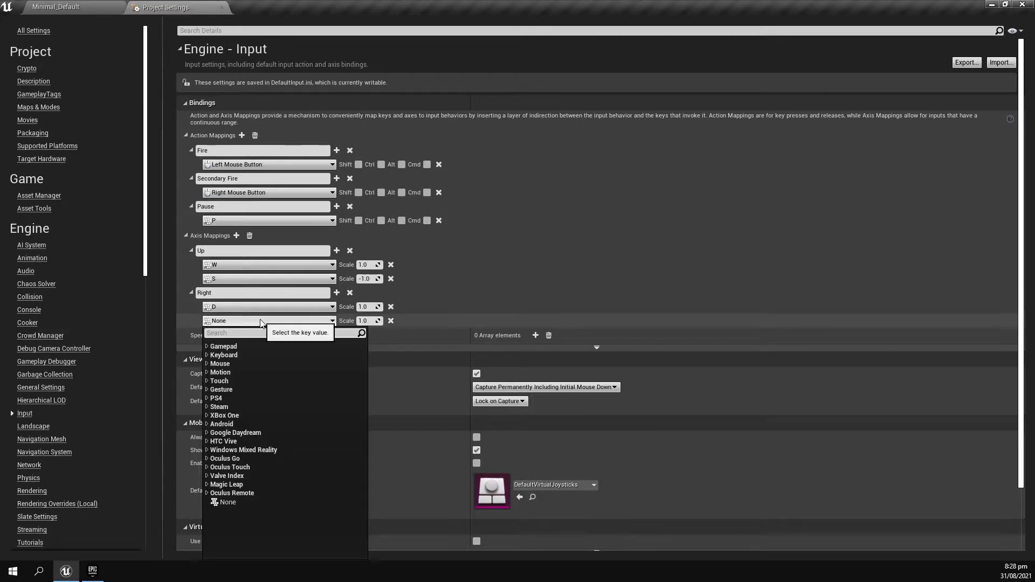
type("A")
scroll(252, 421, "down", 10)
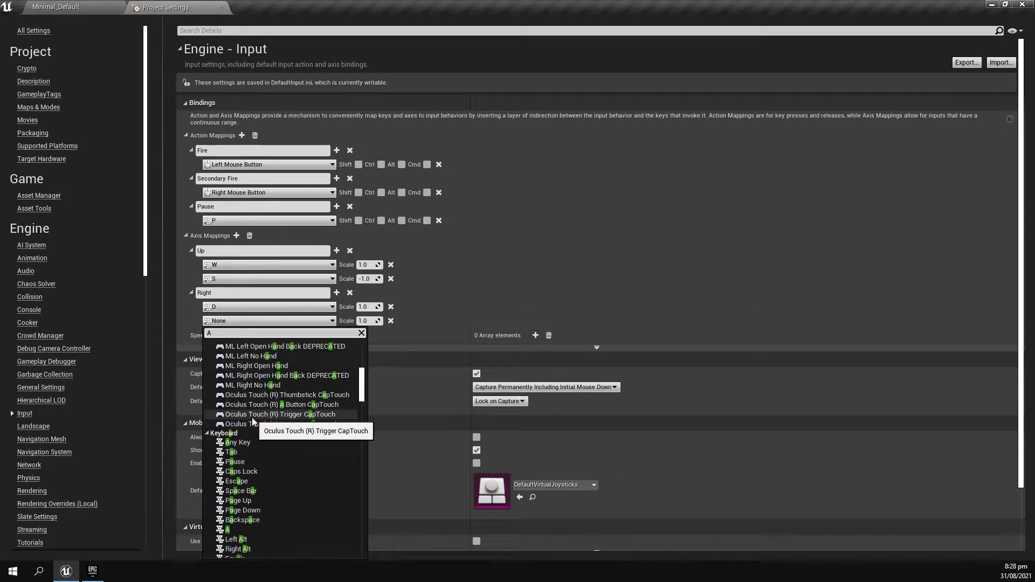
scroll(251, 417, "down", 1)
left_click(243, 424)
left_click(365, 321)
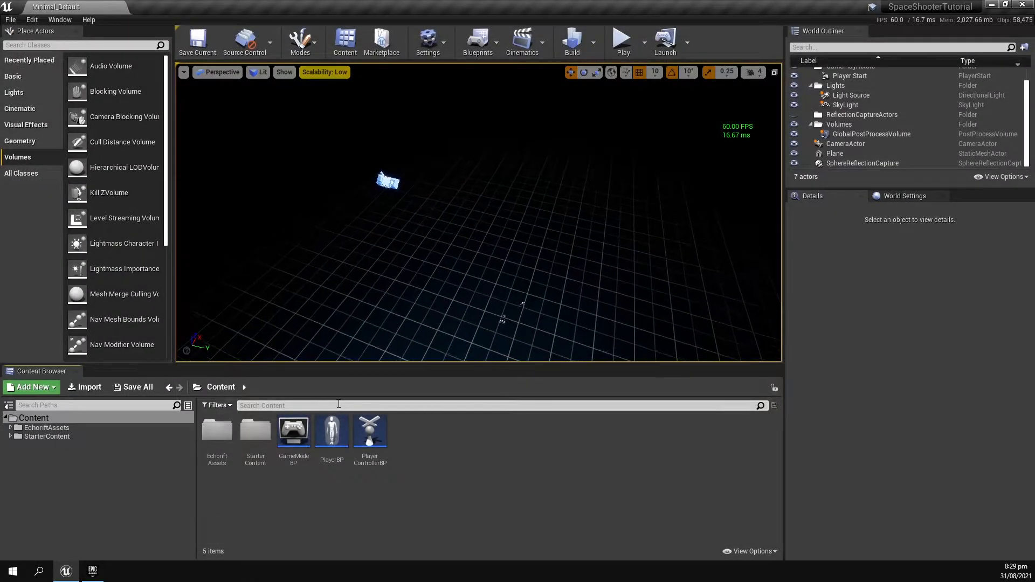
Open the PlayerBP blueprint from the Content folder at an empty area of its Event Graph.
double_click(327, 449)
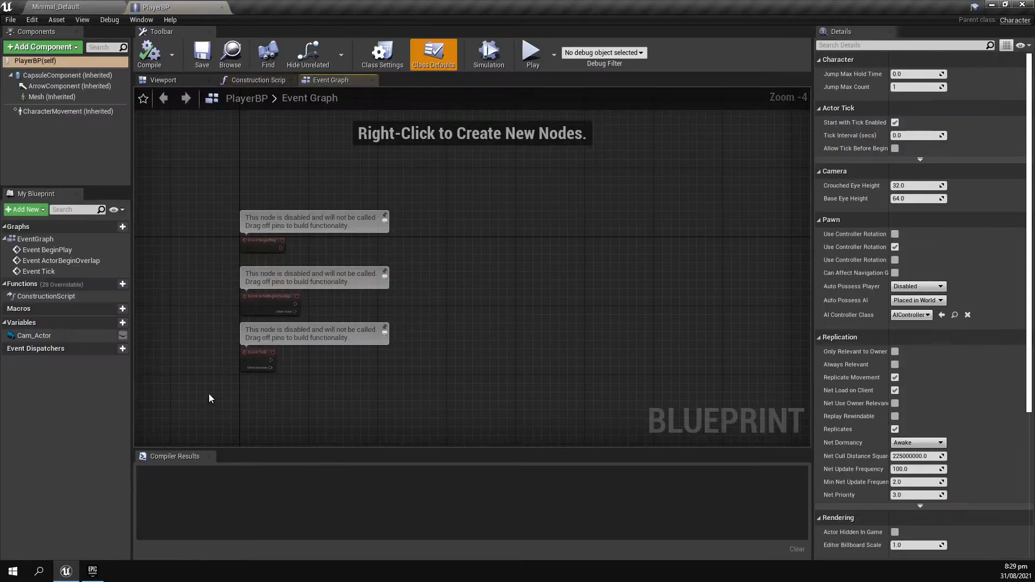
scroll(431, 243, "up", 1)
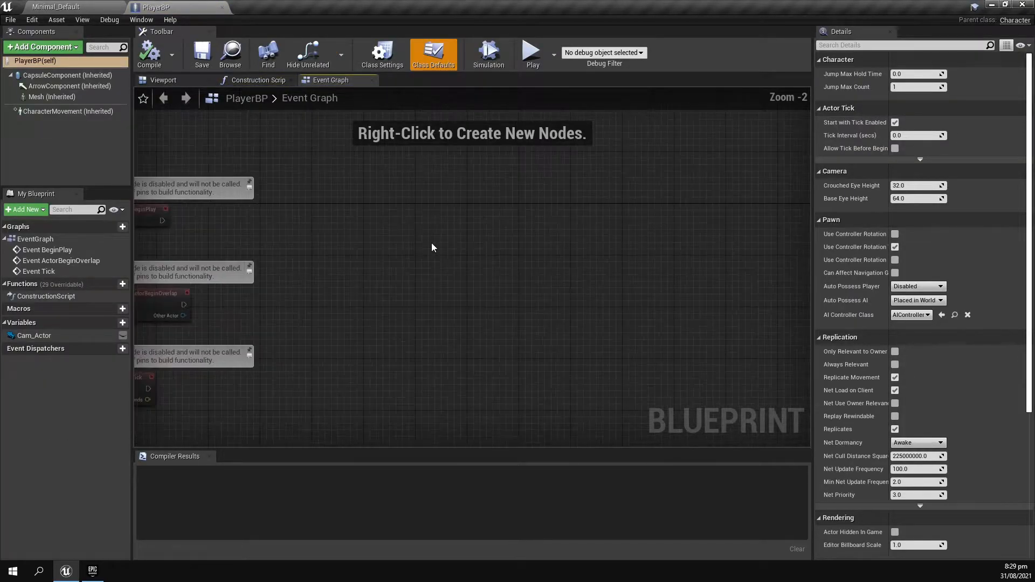
right_click_drag(425, 219, 467, 215)
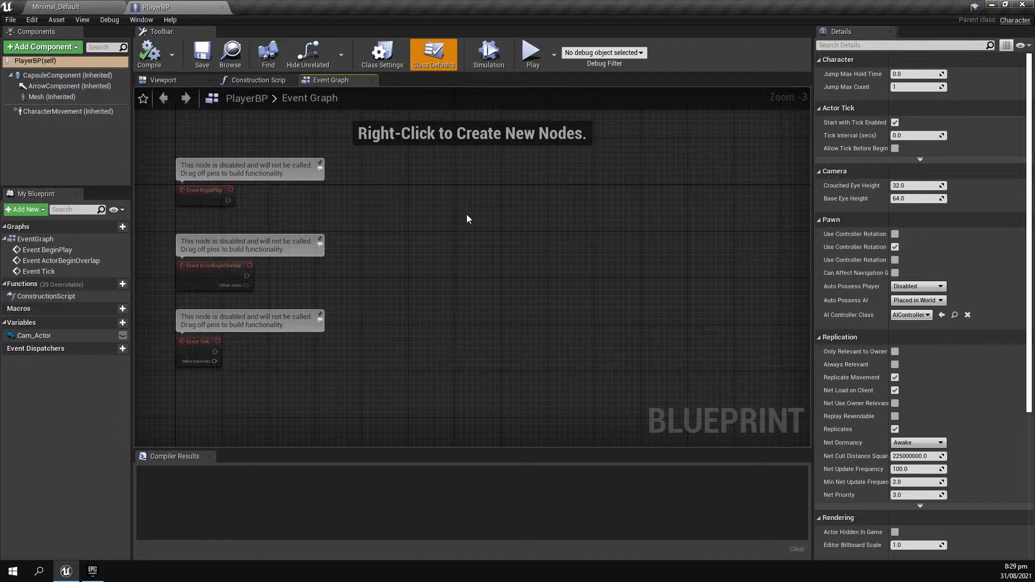
Add the Up and Right input axis event nodes to the Event Graph, one below the other.
right_click(391, 213)
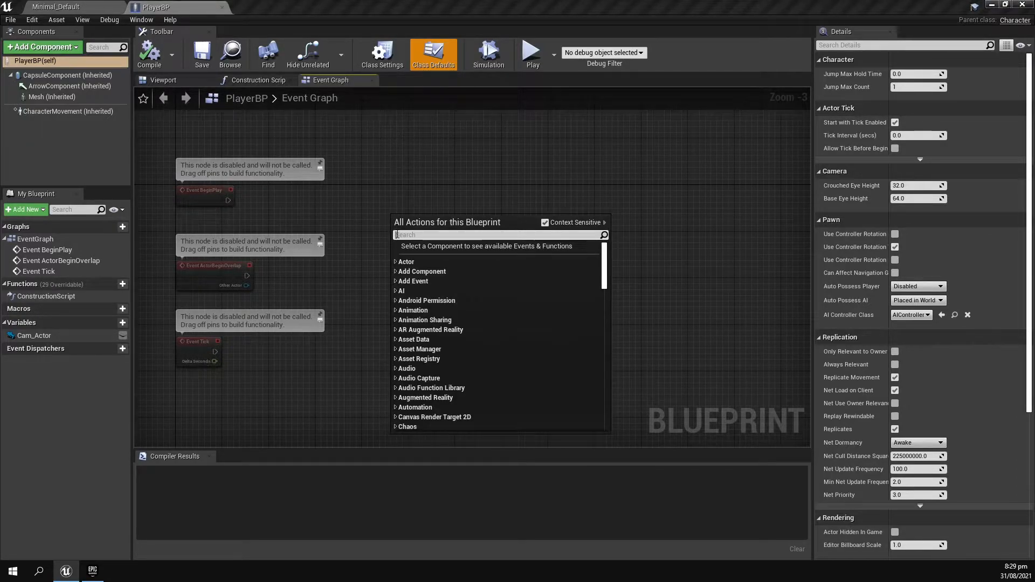
type("input up")
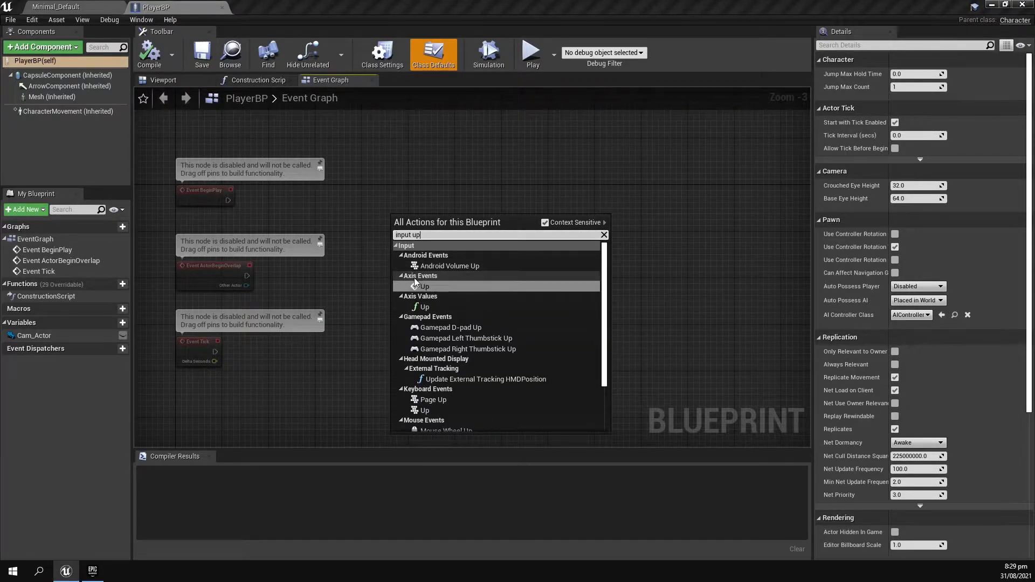
left_click(437, 286)
right_click(402, 285)
type("input ri")
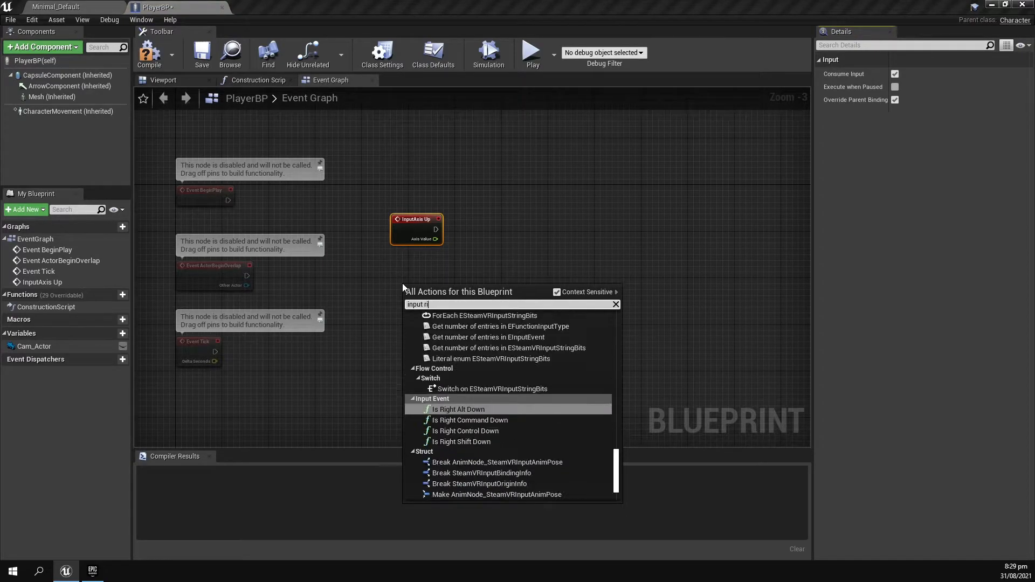
type("ght")
scroll(460, 380, "up", 2)
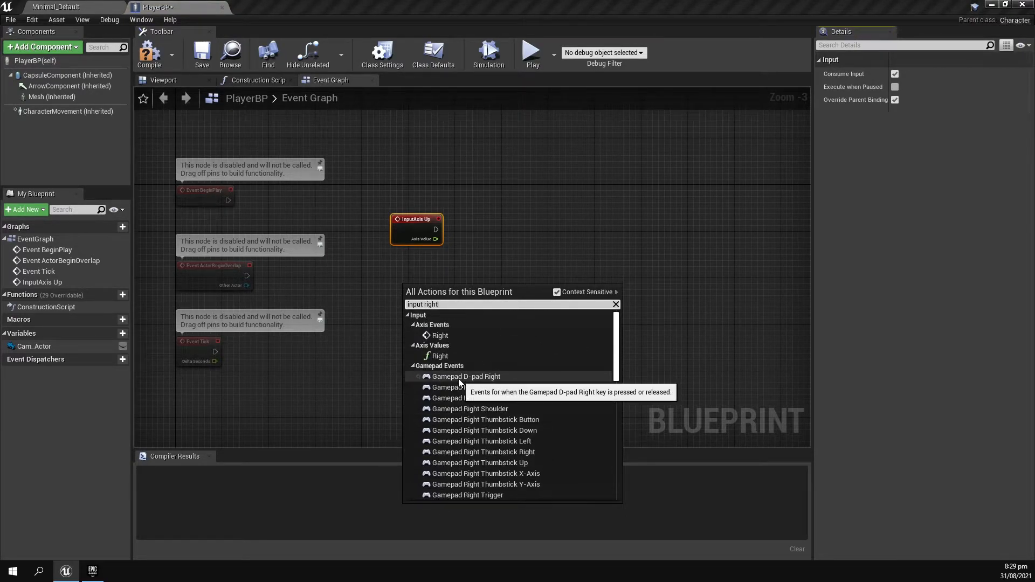
left_click(440, 335)
Add an Add Movement Input node and connect the InputAxis Up event's execution output to it.
scroll(405, 310, "up", 2)
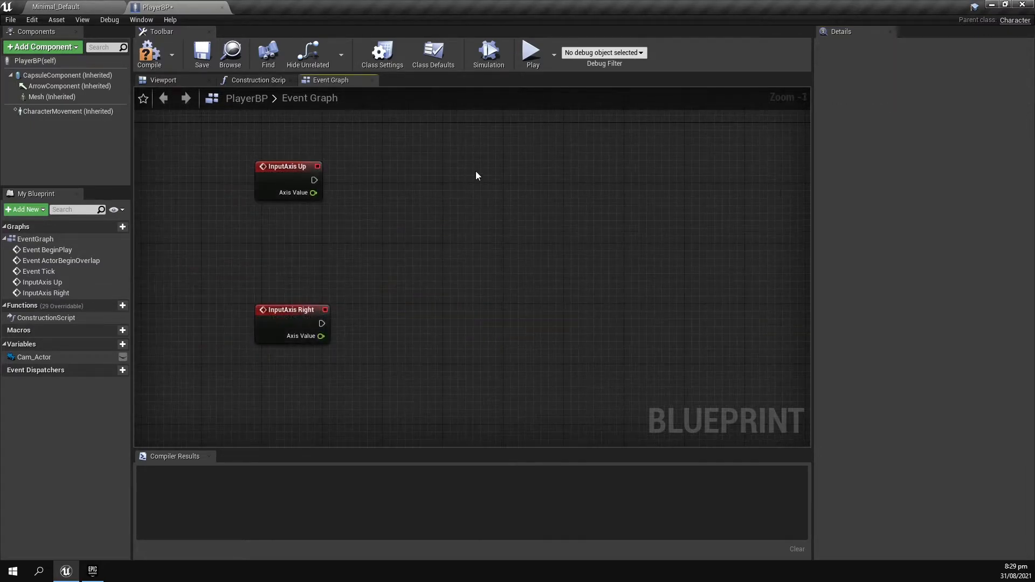
right_click(477, 176)
type("add")
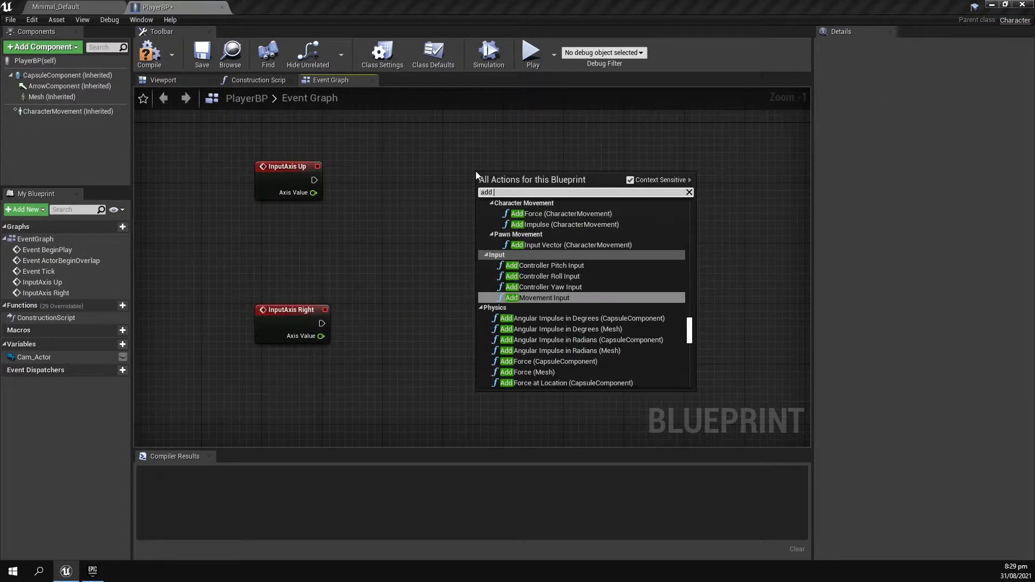
type(" move")
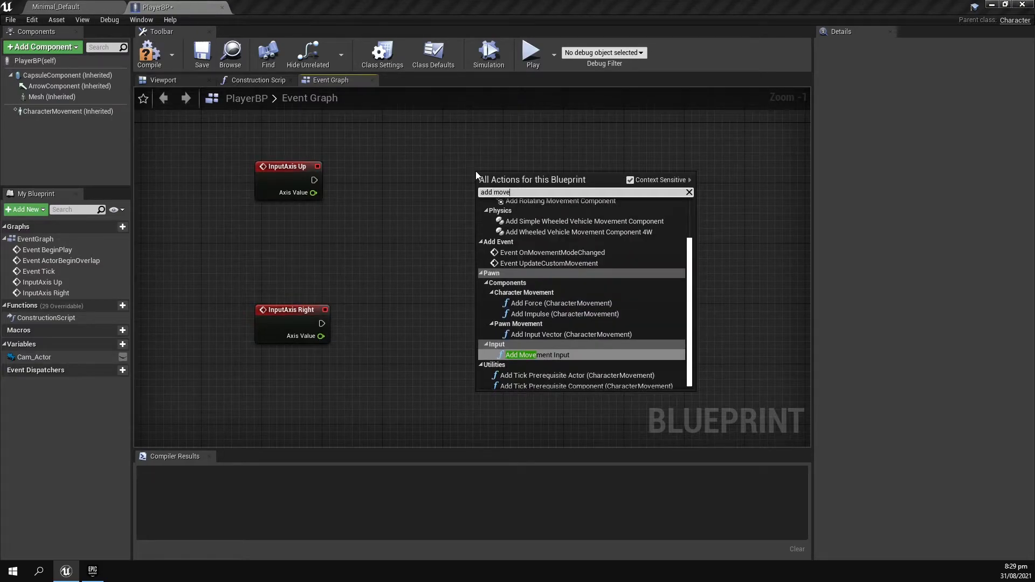
key("Return")
left_click_drag(315, 180, 522, 175)
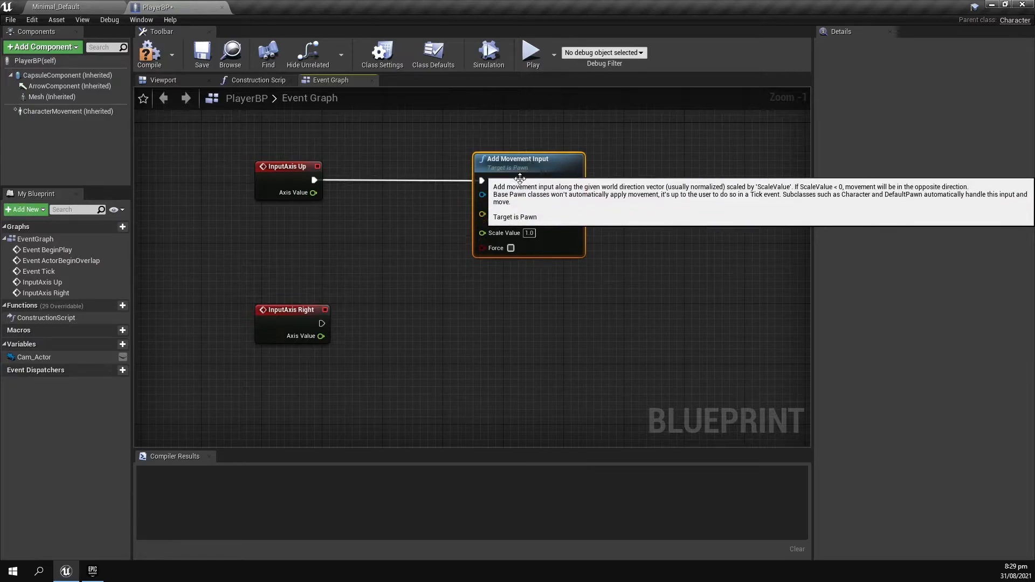
Duplicate the Add Movement Input node and connect the InputAxis Right event's execution output to the copy.
key("ctrl+c")
key("ctrl+v")
left_click_drag(322, 324, 523, 318)
Connect the Axis Value of each input event to the Scale Value of its Add Movement Input node.
left_click(360, 208)
left_click_drag(319, 193, 482, 232)
left_click_drag(320, 335, 482, 376)
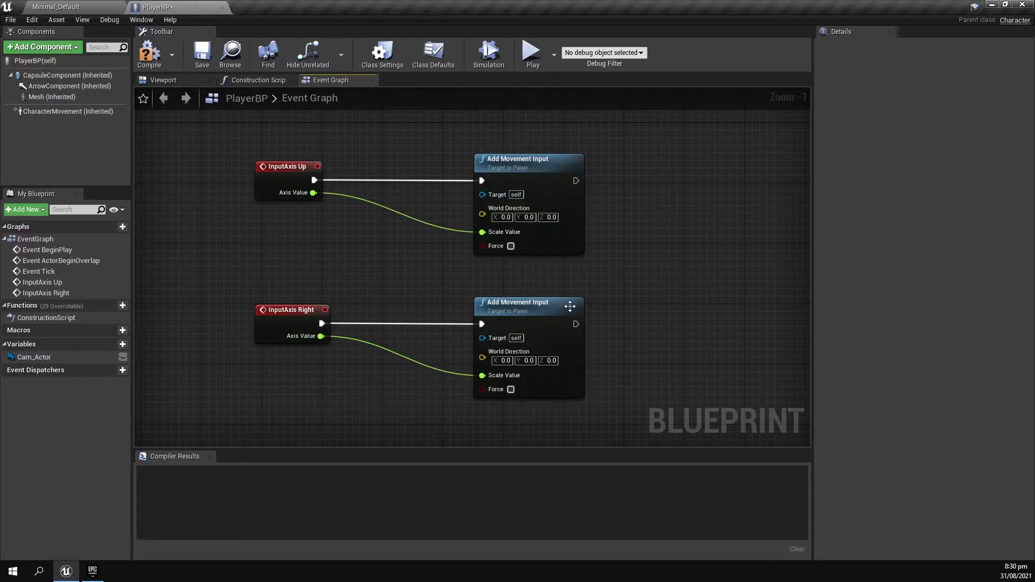
Add a Get Control Rotation node in free space beside the two input axis events.
right_click_drag(292, 249, 405, 266)
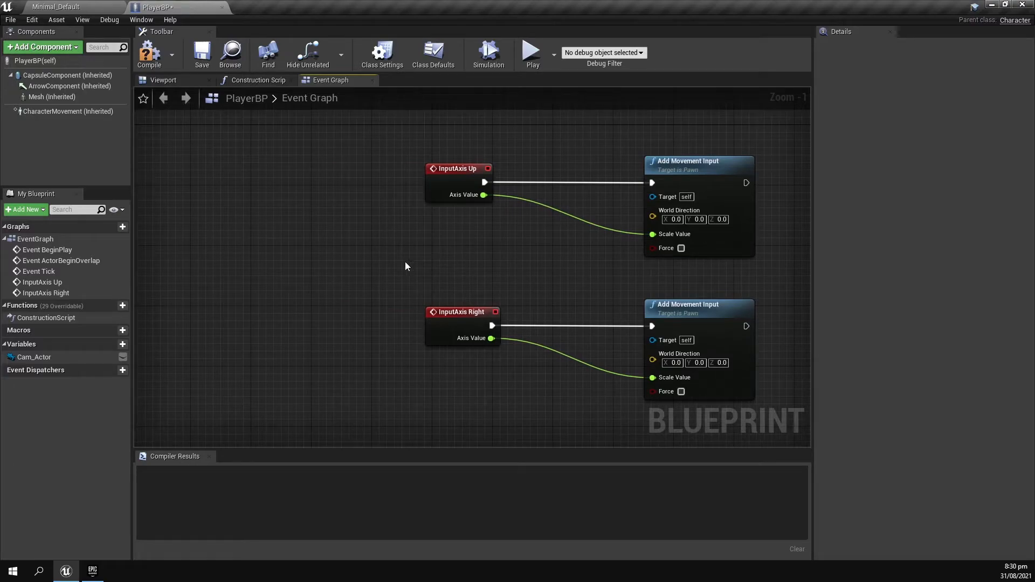
right_click(212, 253)
type("get control rotati")
key("Return")
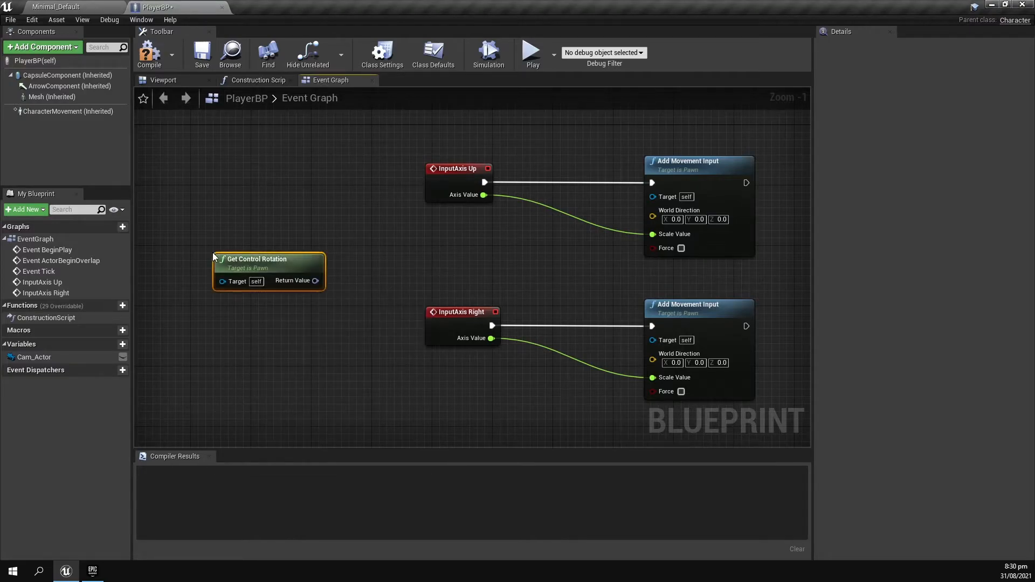
left_click_drag(244, 255, 193, 243)
Add a Break Rotator node fed by the control rotation's Return Value, and shift both nodes away from the input events.
left_click(284, 261)
left_click_drag(262, 265, 284, 265)
type("brea")
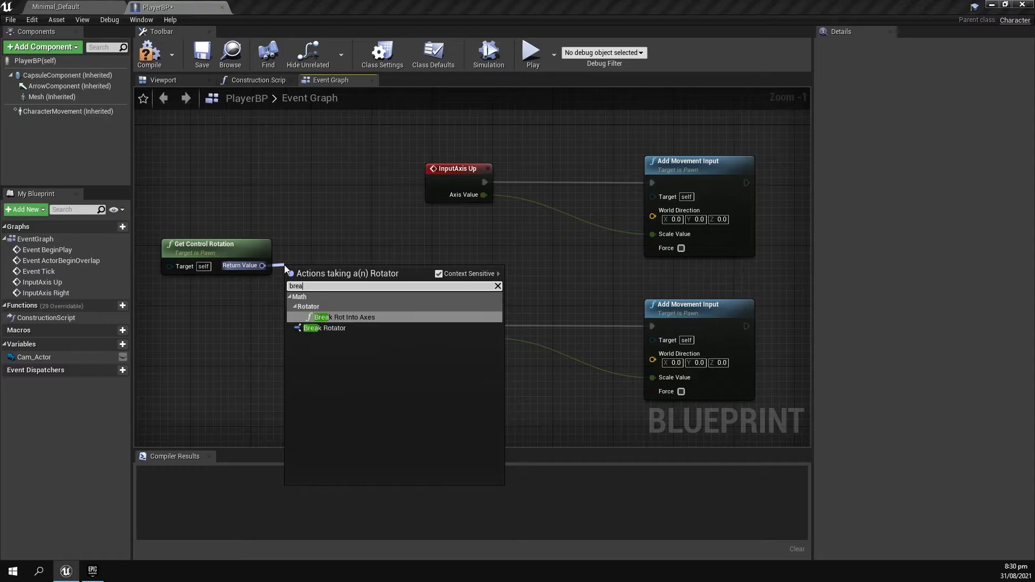
left_click(345, 327)
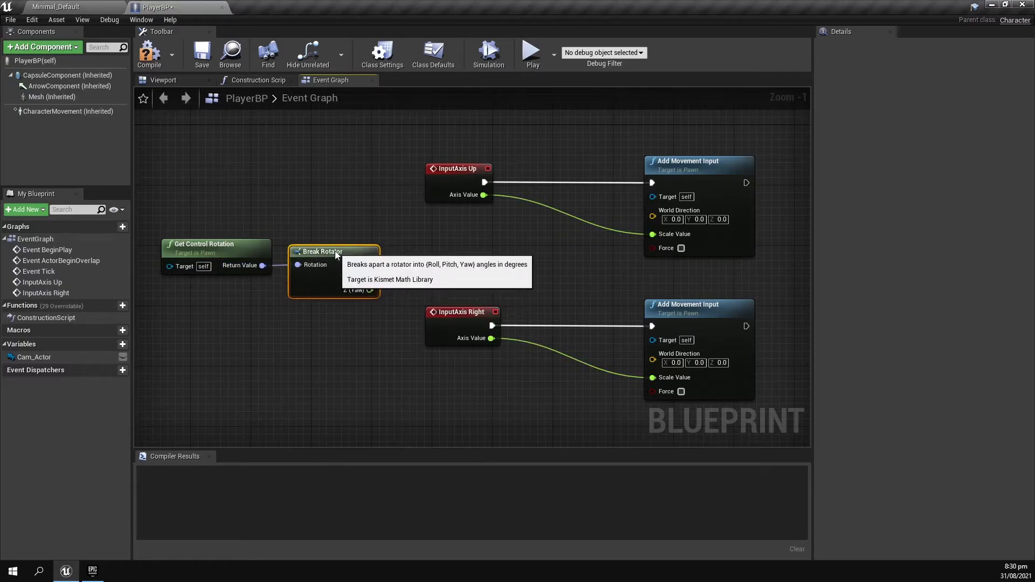
left_click_drag(268, 236, 343, 291)
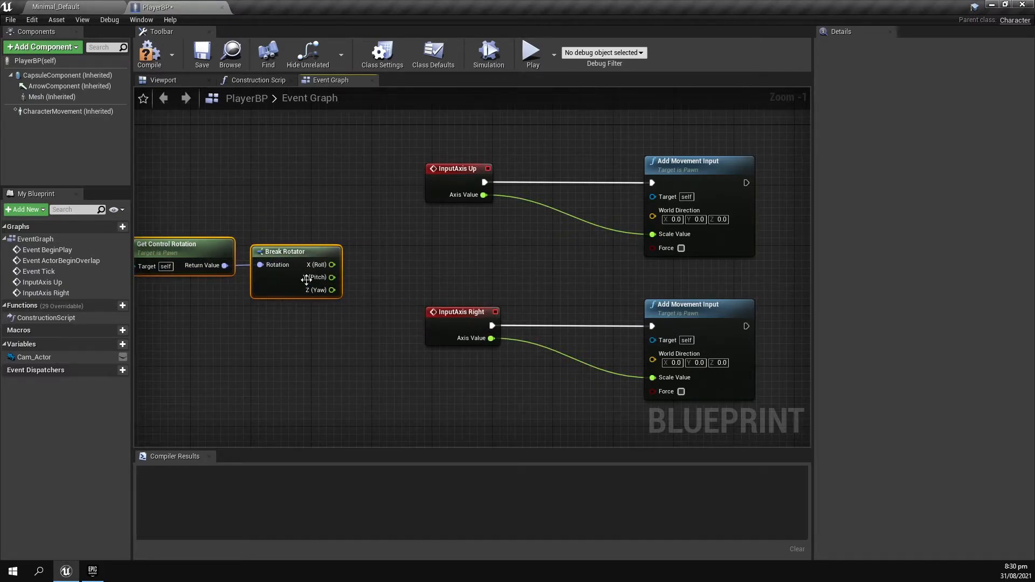
left_click(230, 306)
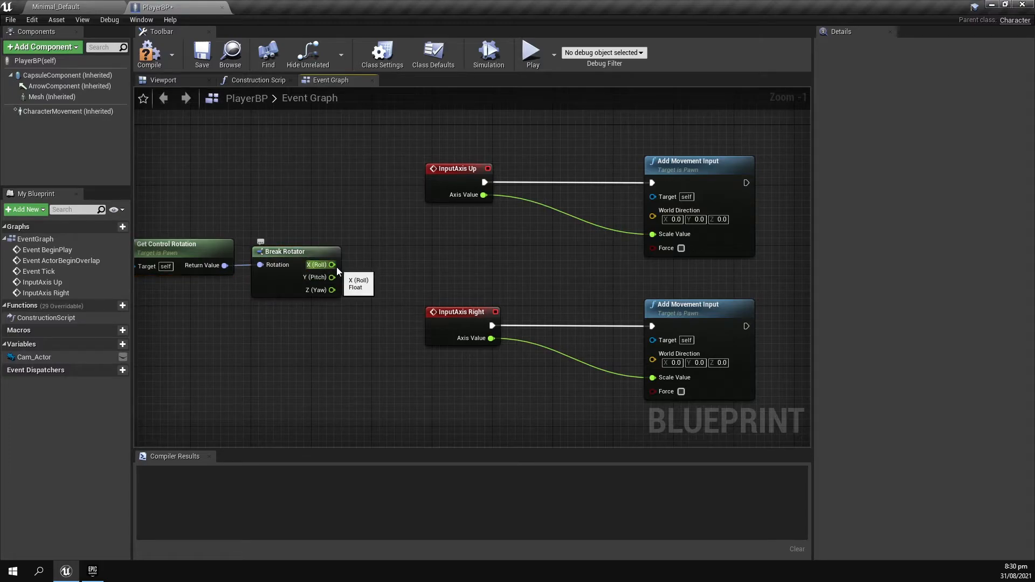
Add a Make Rotator node beside Break Rotator and connect the Z (Yaw) output to its Z (Yaw) input.
right_click(379, 264)
type("make rot")
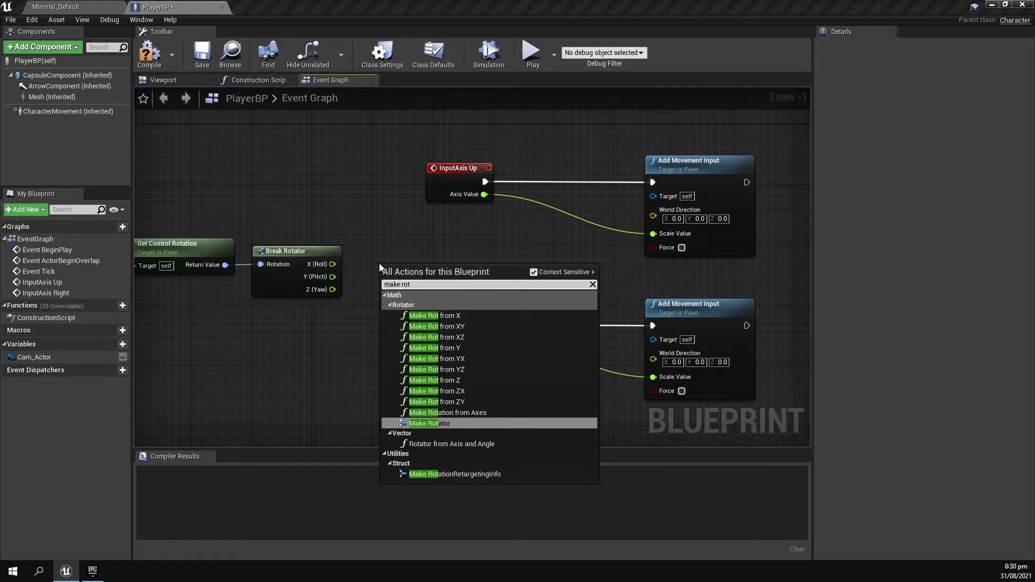
left_click(447, 423)
left_click_drag(333, 289, 389, 309)
left_click_drag(412, 266, 396, 251)
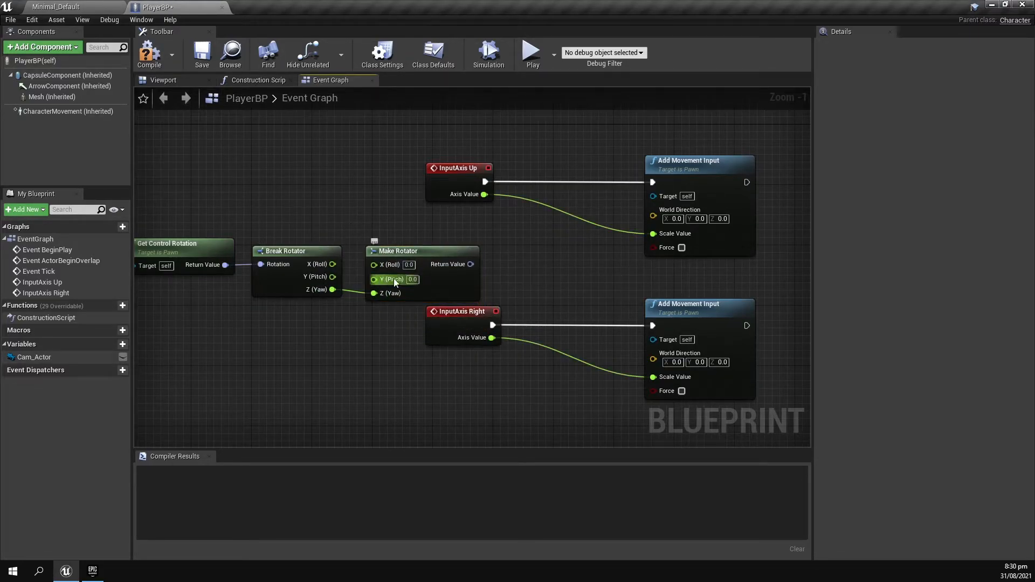
Move the Get Control Rotation, Break Rotator and Make Rotator nodes together, clear of the InputAxis Right event.
right_click_drag(263, 235, 312, 229)
left_click_drag(209, 217, 460, 250)
left_click_drag(460, 244, 436, 236)
left_click(510, 248)
Add a Get Forward Vector node from Make Rotator's Return Value and connect it to the Up movement node's World Direction.
right_click_drag(509, 248, 390, 252)
left_click_drag(380, 254, 408, 251)
type("get for")
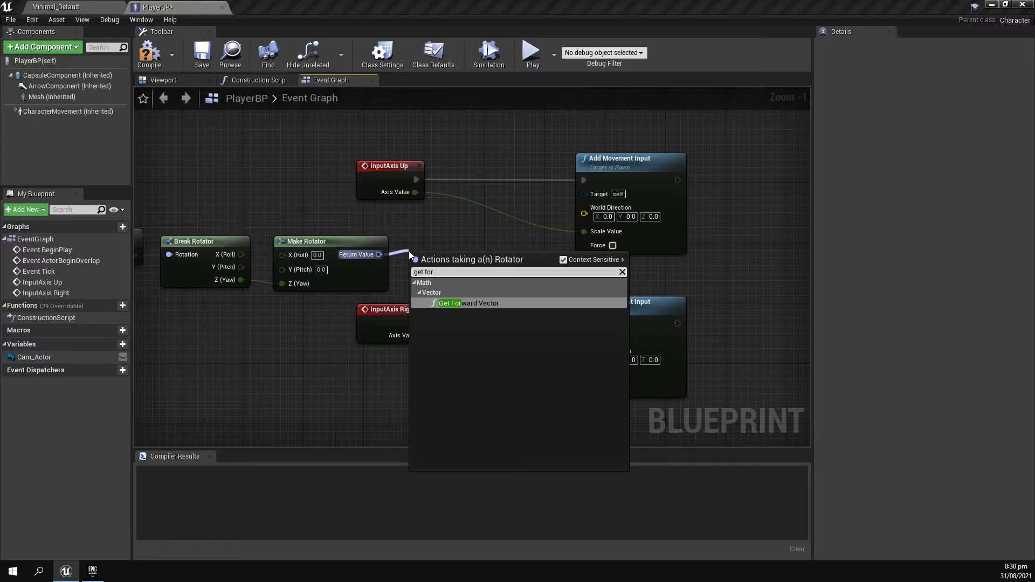
left_click(463, 303)
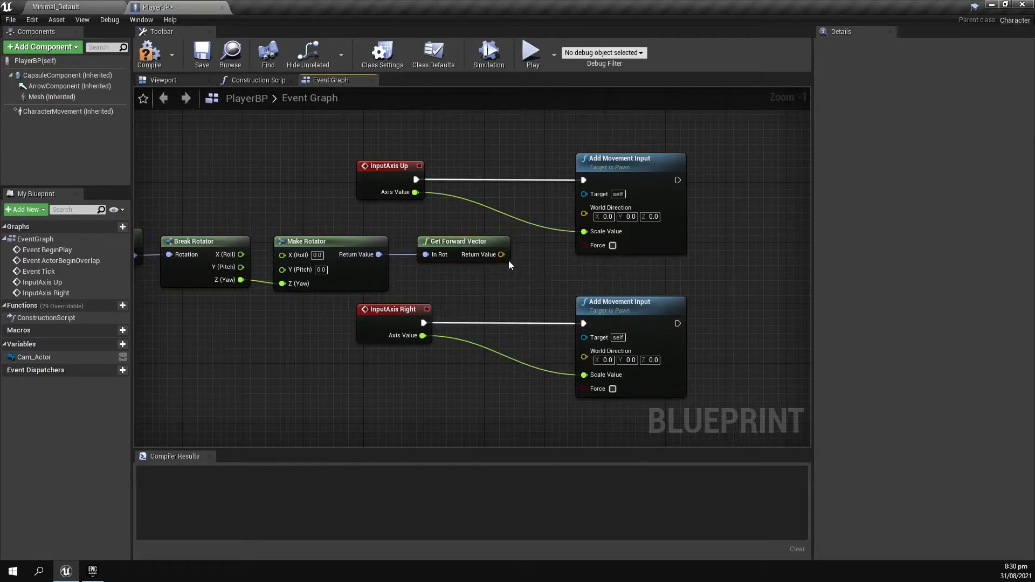
left_click_drag(501, 254, 584, 213)
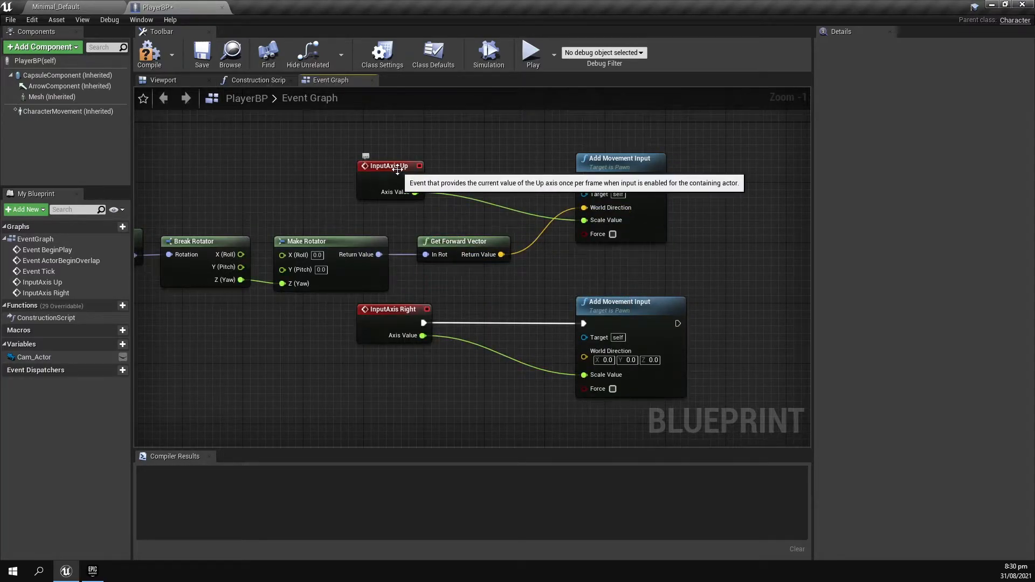
Feed a Get Right Vector from Make Rotator into the Right movement node's World Direction, and compile and save the blueprint.
left_click_drag(379, 254, 425, 278)
type("get for")
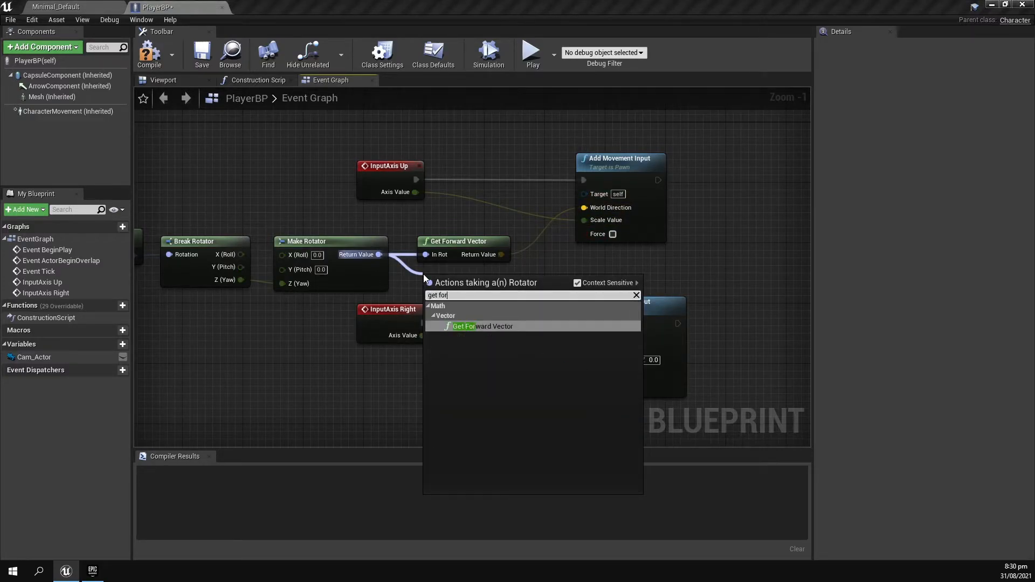
key("BackSpace")
key("BackSpace")
key("BackSpace")
type("righ")
left_click(505, 329)
left_click_drag(502, 284, 584, 357)
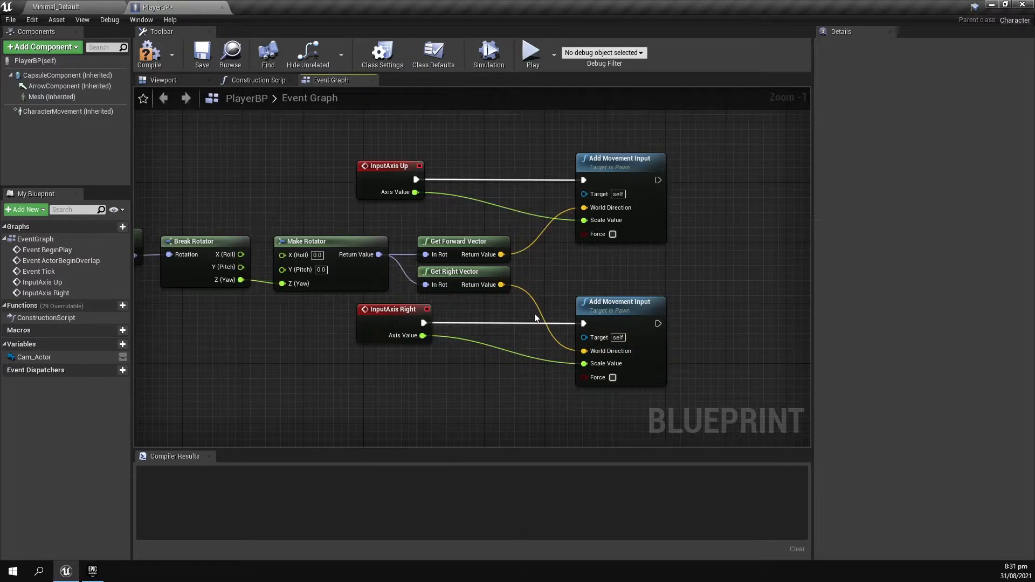
left_click(146, 65)
left_click(196, 64)
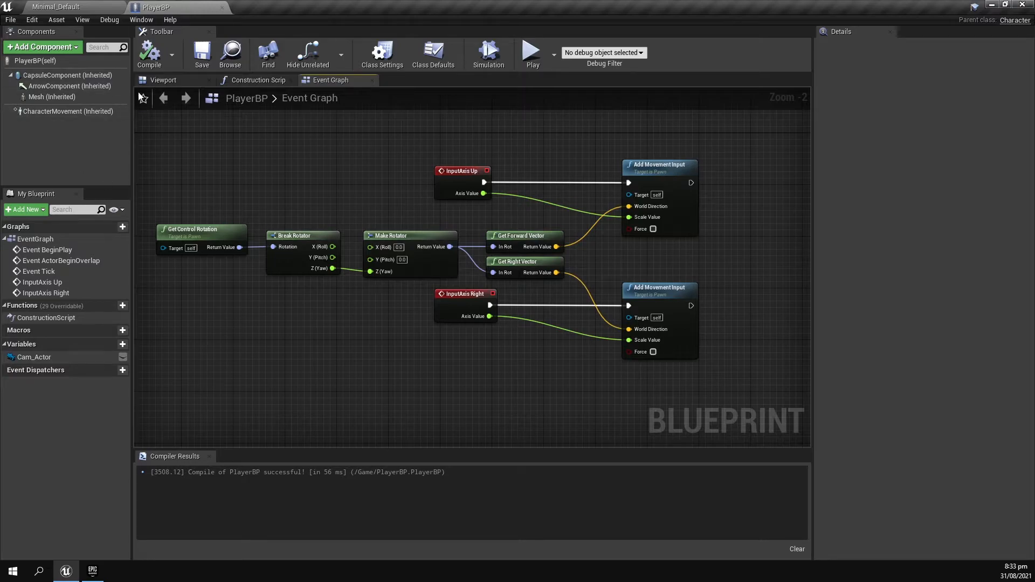
Assign the ShipAnimatedWip5 skeletal mesh to the PlayerBP's inherited Mesh component in the blueprint viewport.
left_click(172, 82)
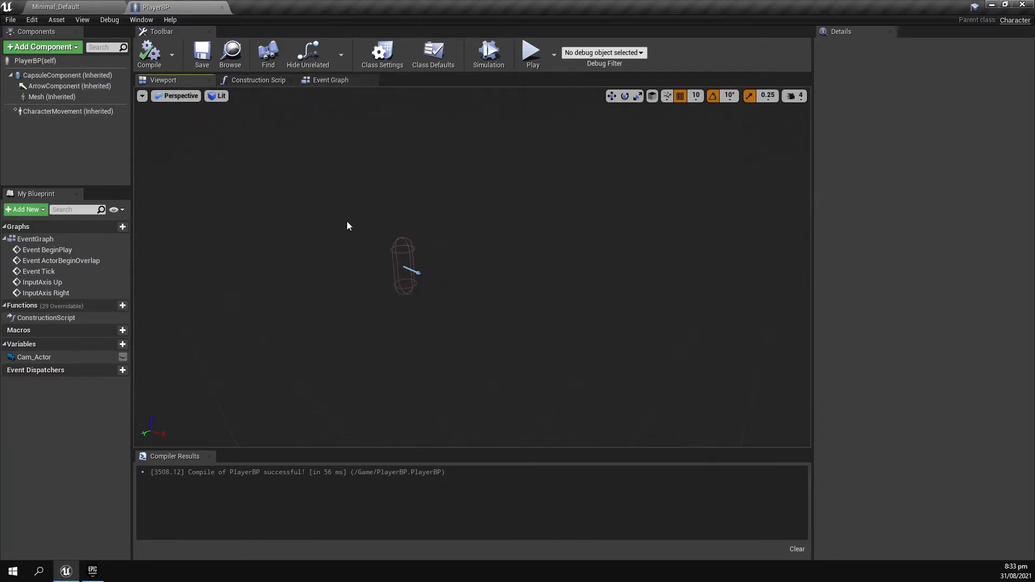
right_click_drag(347, 222, 324, 229)
key("w")
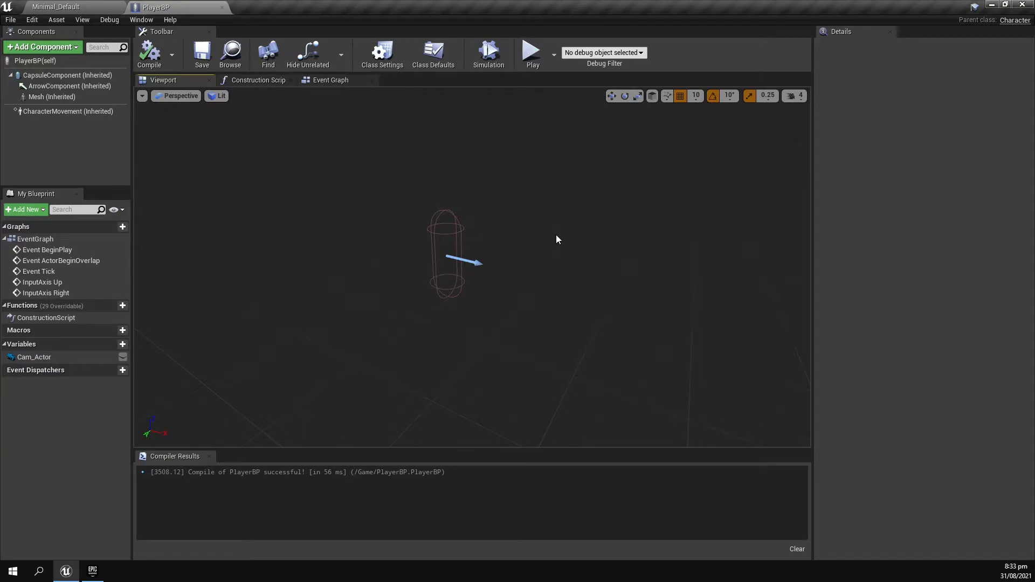
left_click(73, 96)
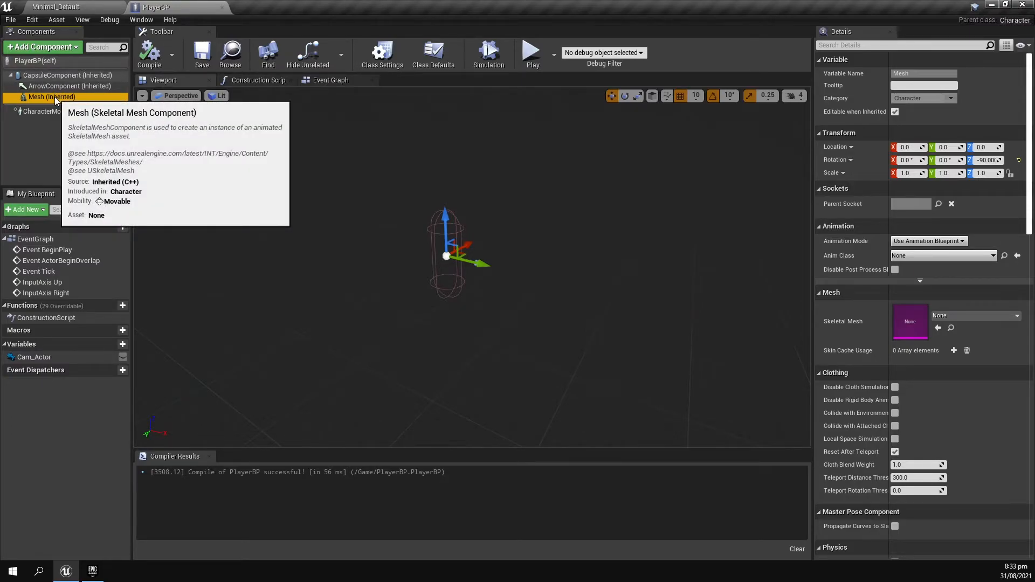
left_click(972, 316)
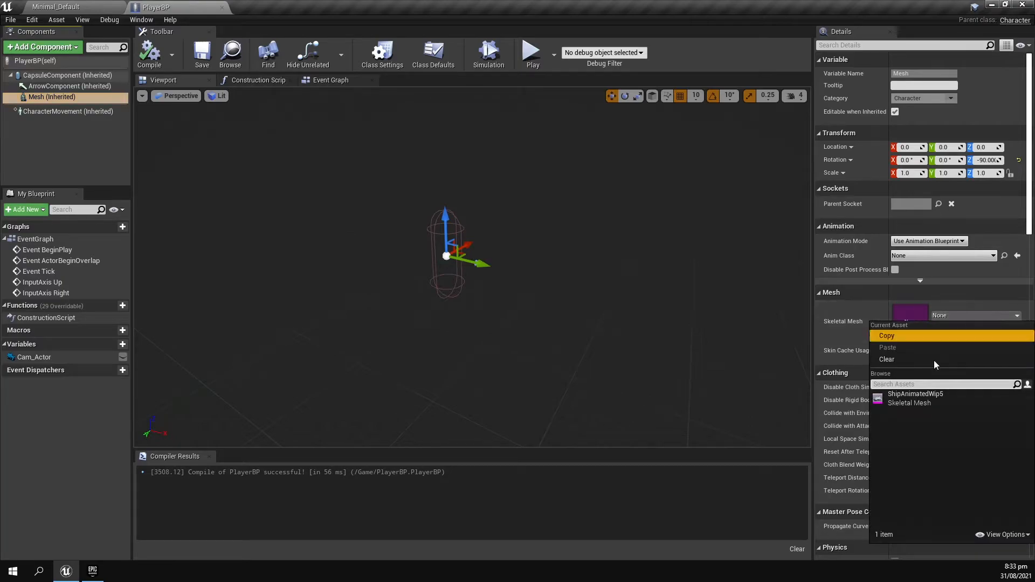
left_click(919, 402)
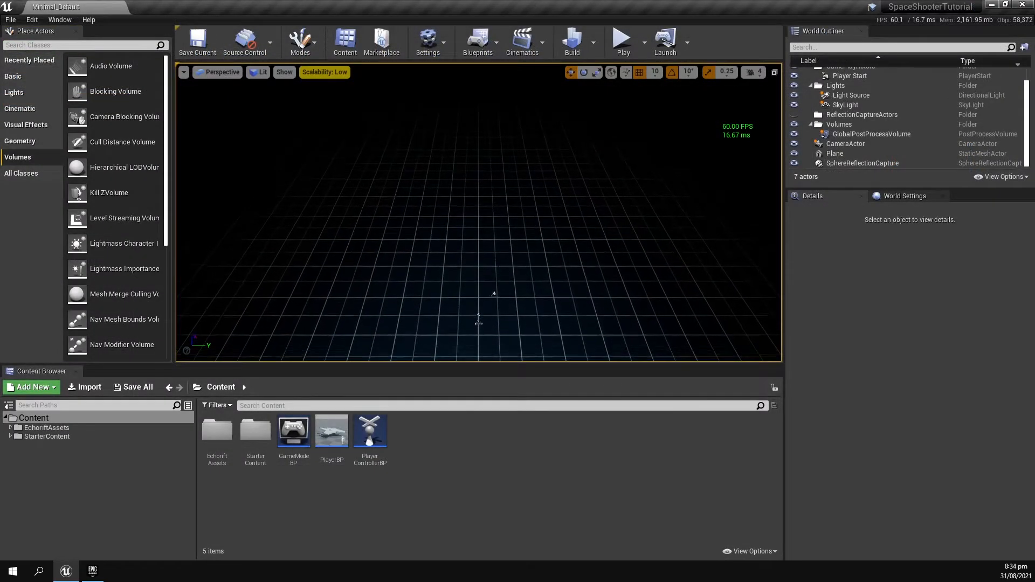
Enlarge the level viewport to full screen and start a play session with control of the ship.
left_click(479, 227)
key("F11")
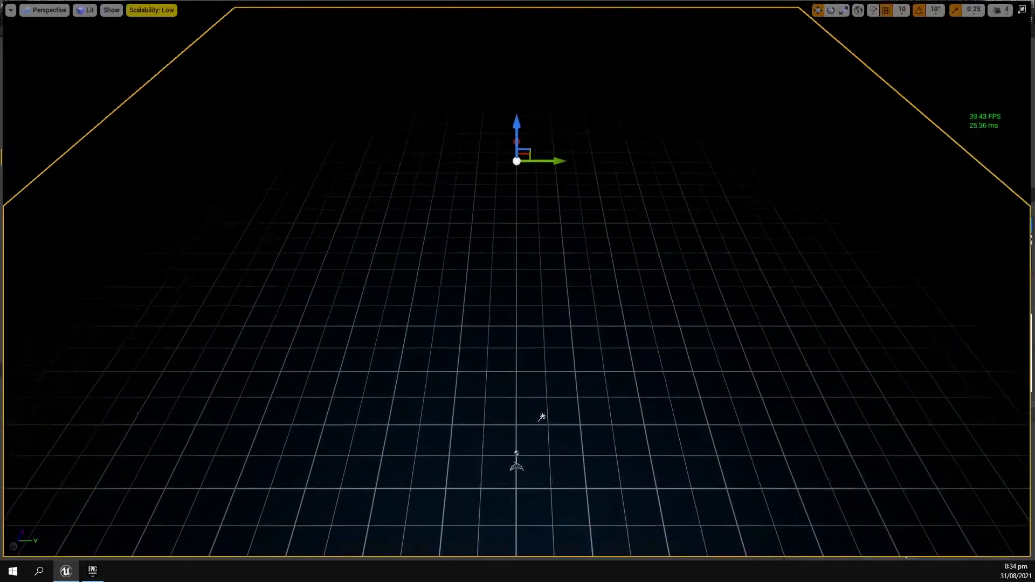
key("alt+p")
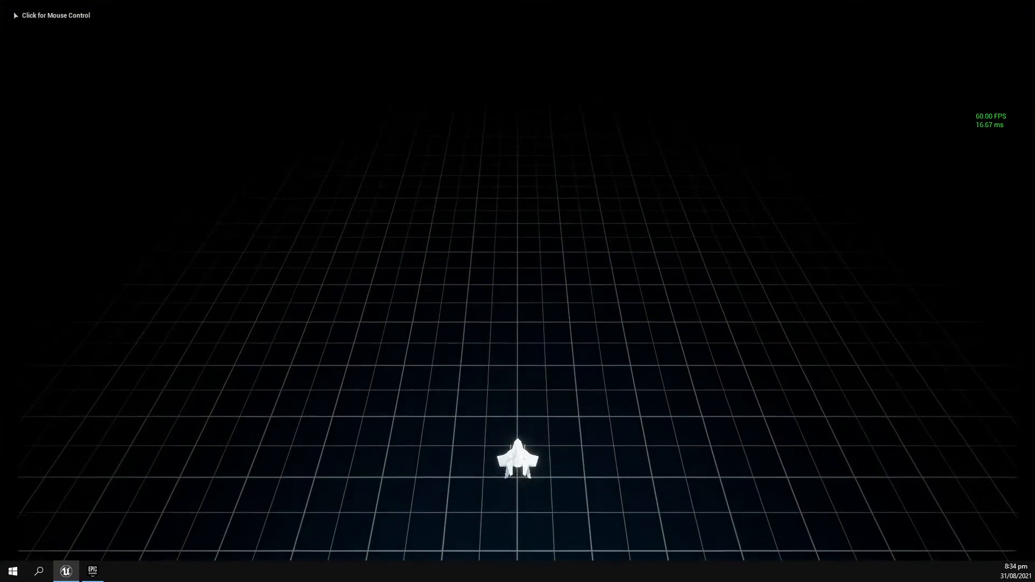
left_click(531, 269)
Test the ship's movement by steering it left, right, up and down across the grid.
key("a")
key("d")
key("a")
key("w")
key("s")
key("a")
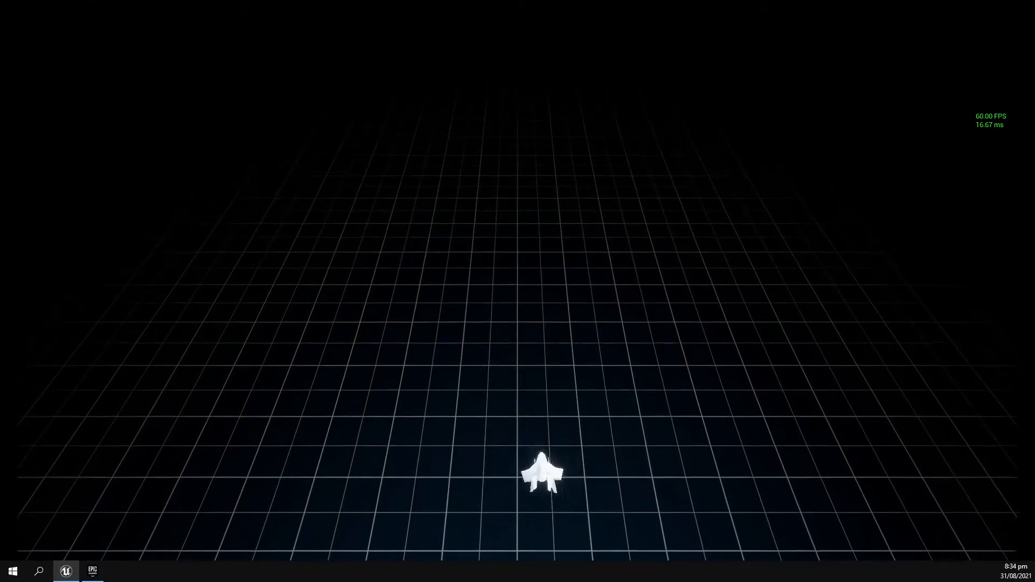
key("a")
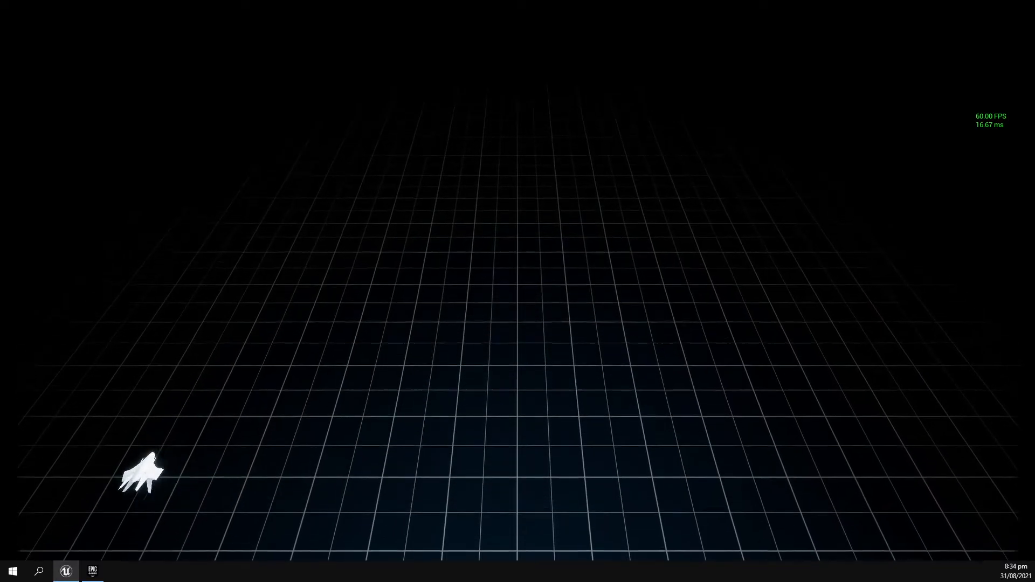
key("a")
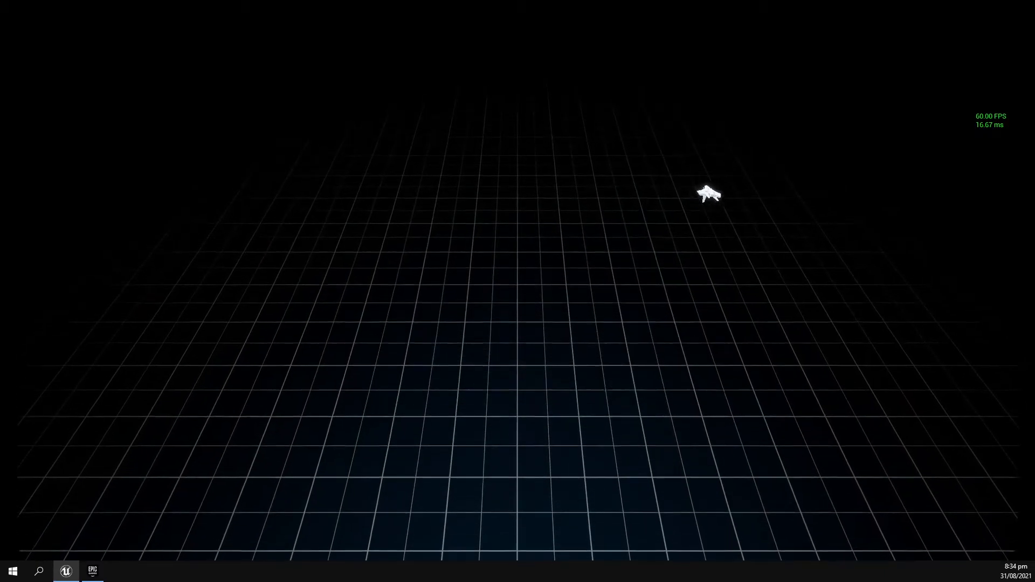
key("d")
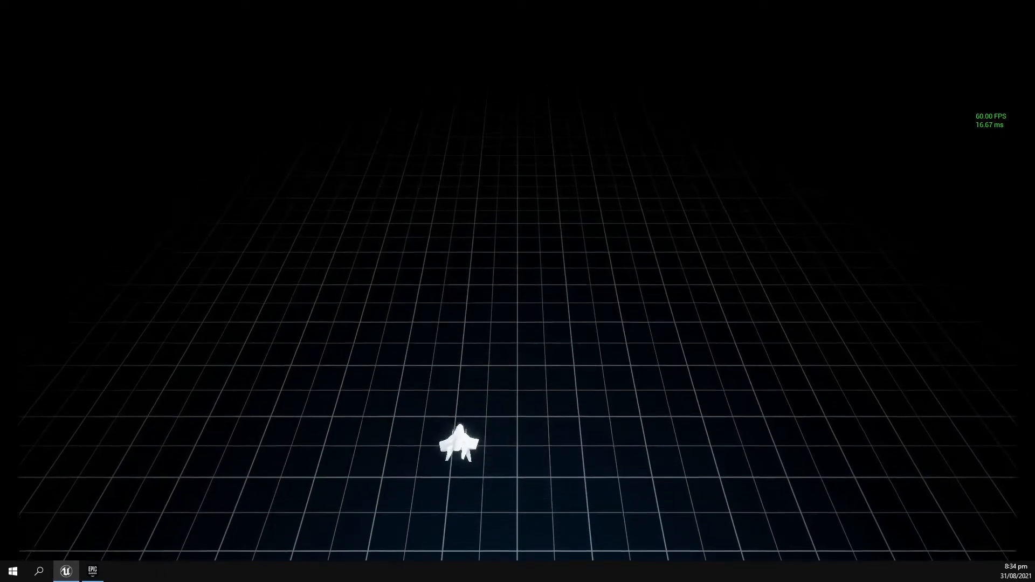
key("a")
key("s")
key("d")
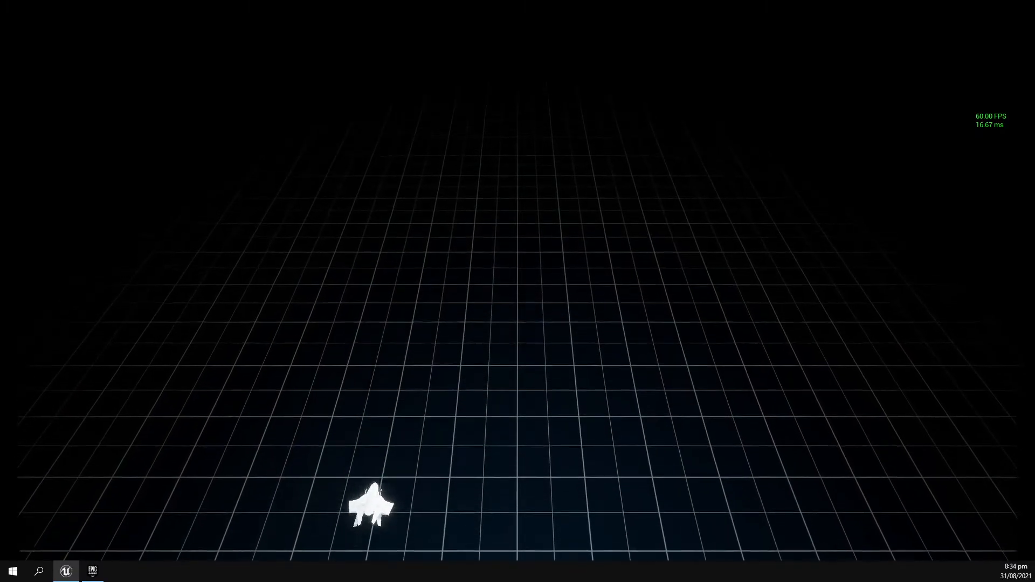
Steer the ship to the right once more, end the play session and return the level viewport from full screen to normal size.
key("d")
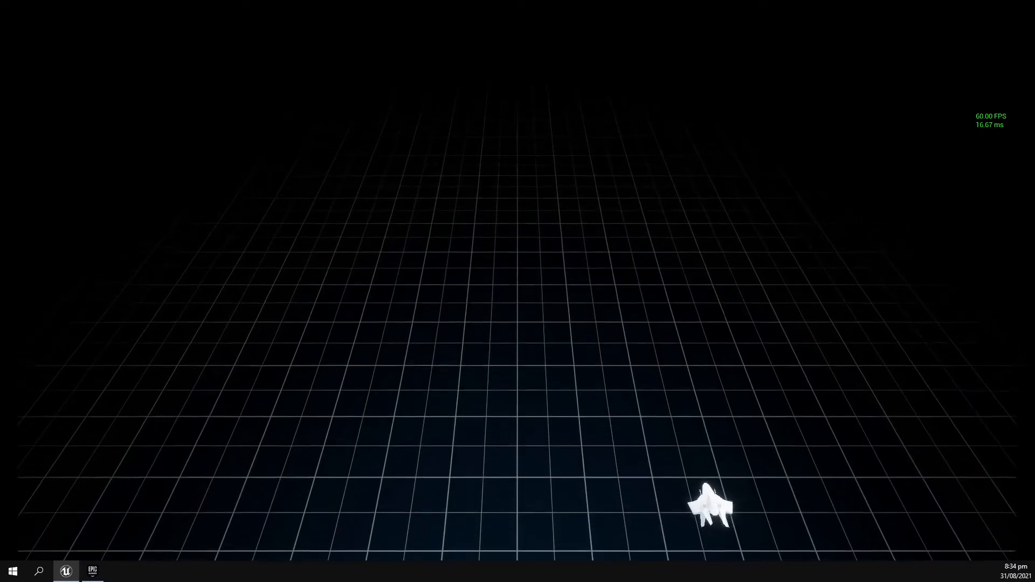
key("Escape")
key("F11")
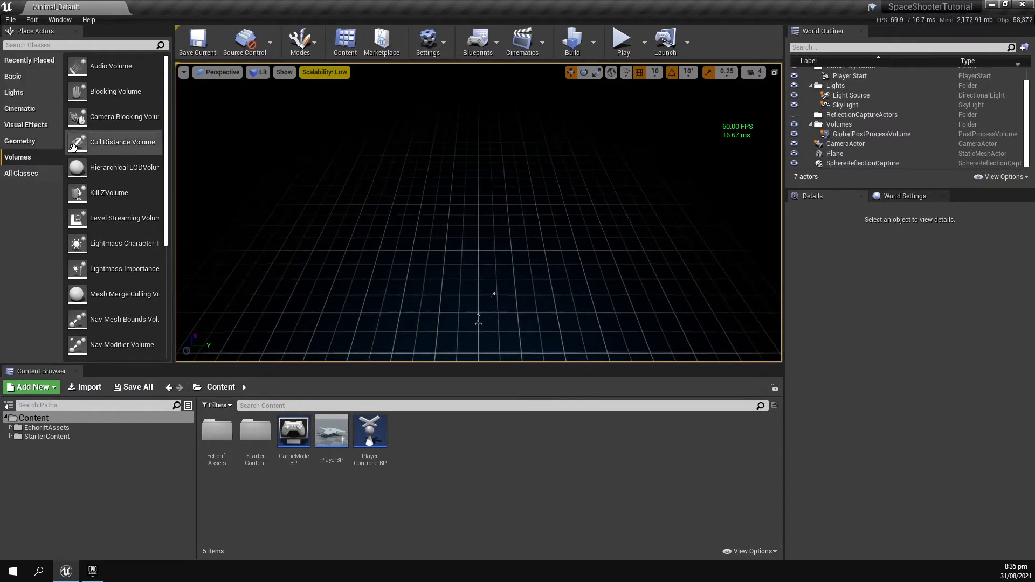
Place a Blocking Volume in the level and set its location to X 0, Y 0, Z 0, matching the Player Start.
left_click_drag(116, 96, 479, 319)
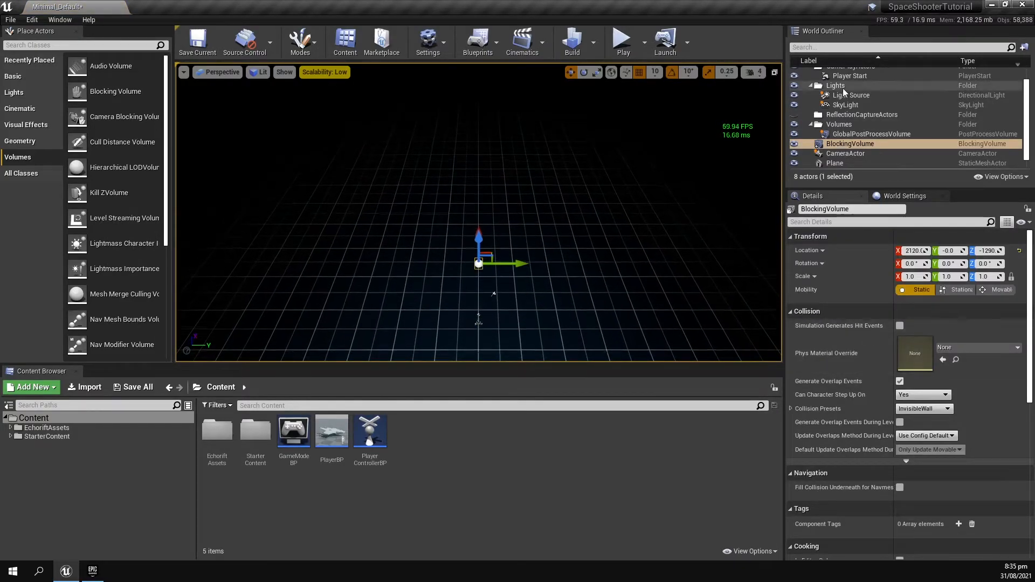
left_click(852, 76)
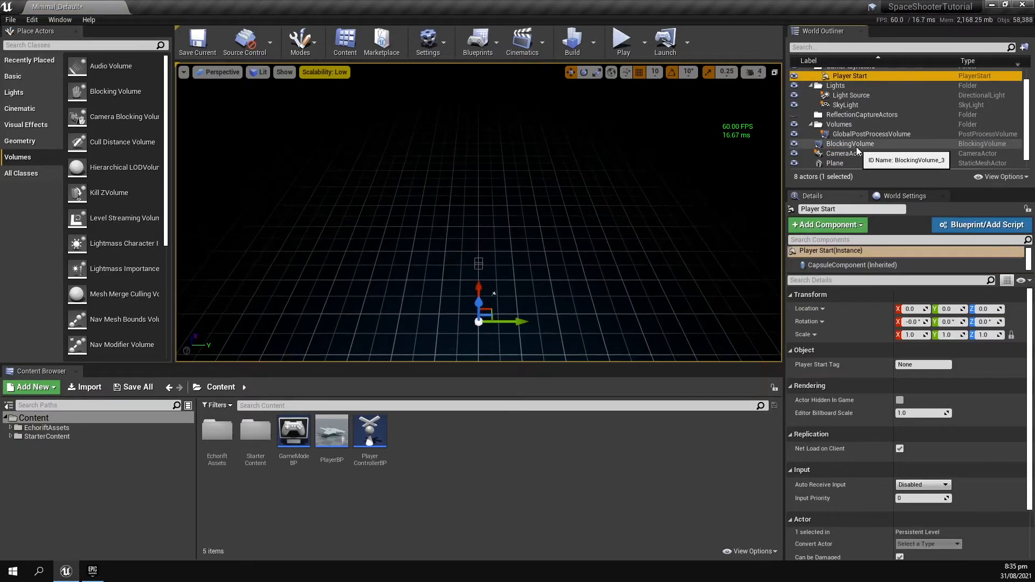
left_click(852, 144)
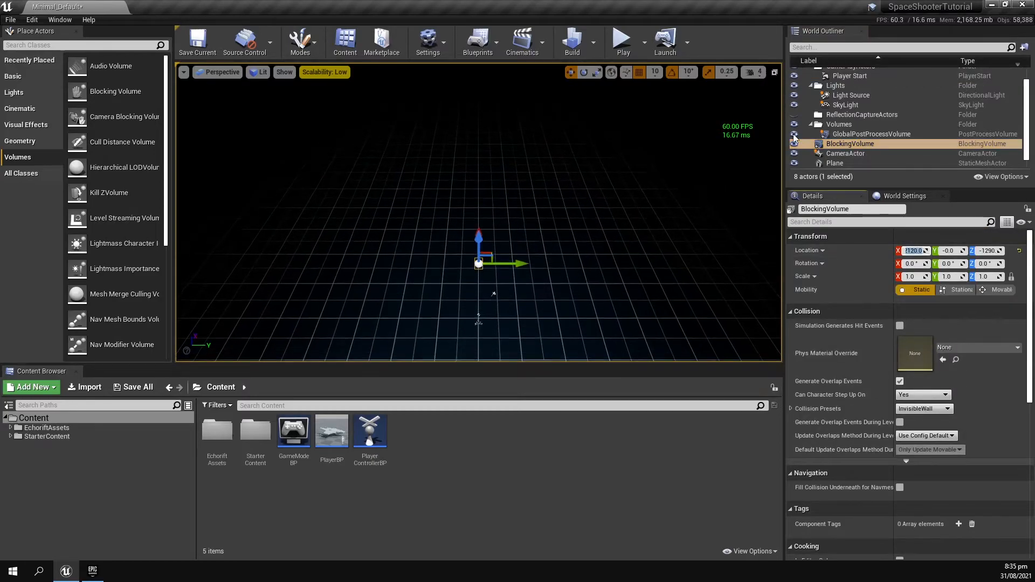
type("0")
key("Tab")
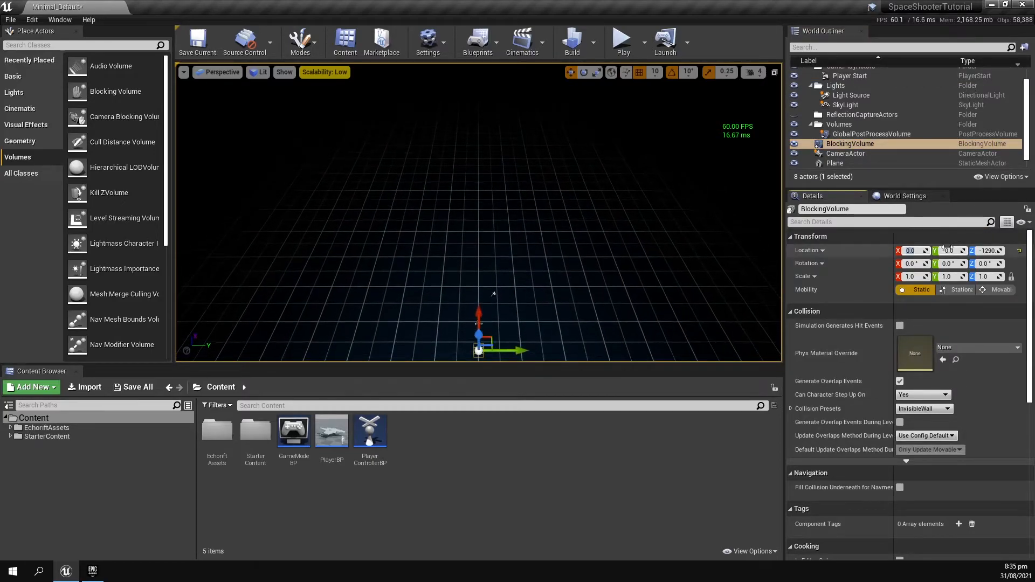
key("Tab")
type("0")
key("Return")
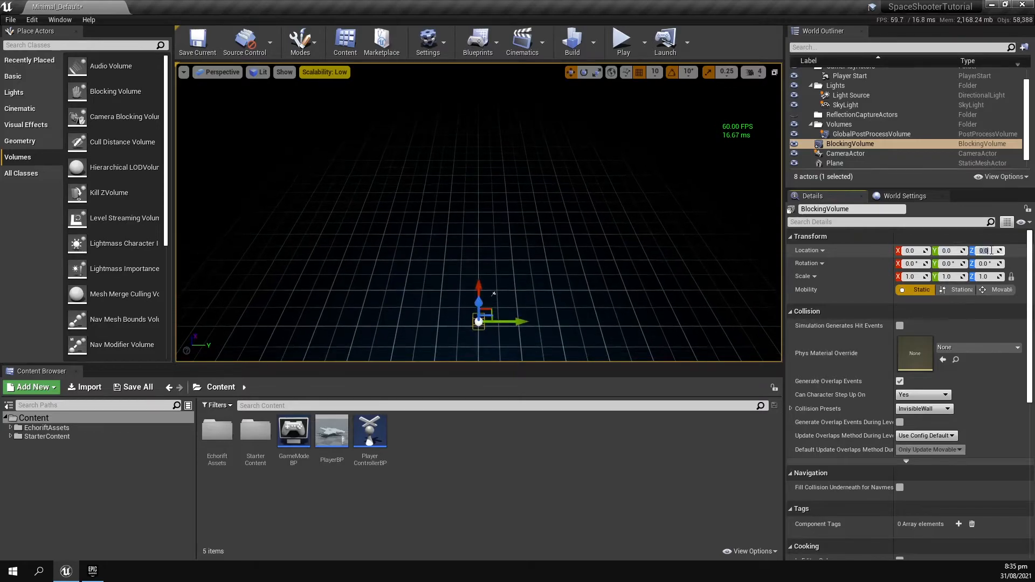
Set the blocking volume's box brush size to X 1200, Y 5000 and Z 2000.
right_click_drag(479, 215, 479, 240)
scroll(933, 399, "down", 10)
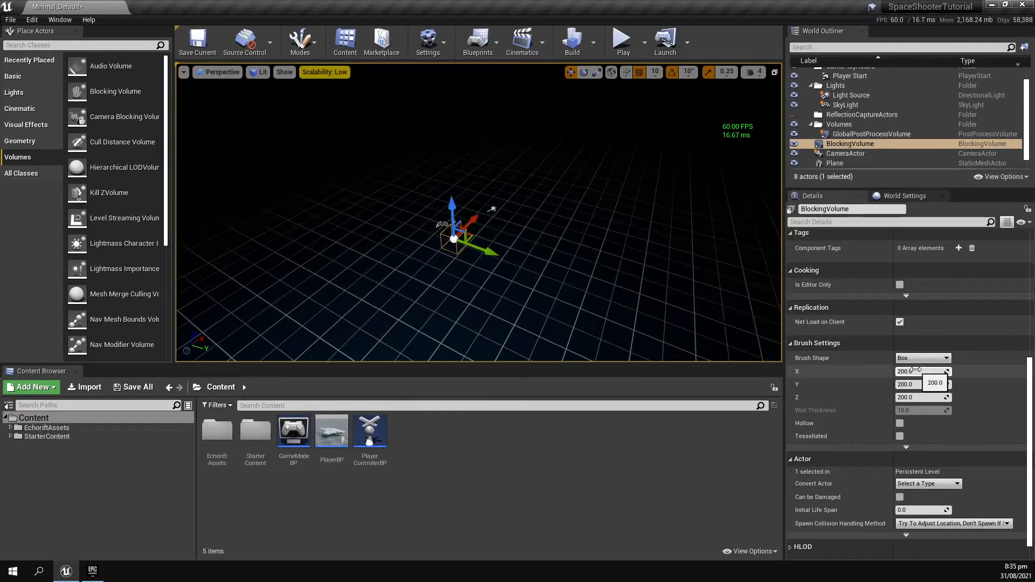
left_click(917, 371)
type("1200")
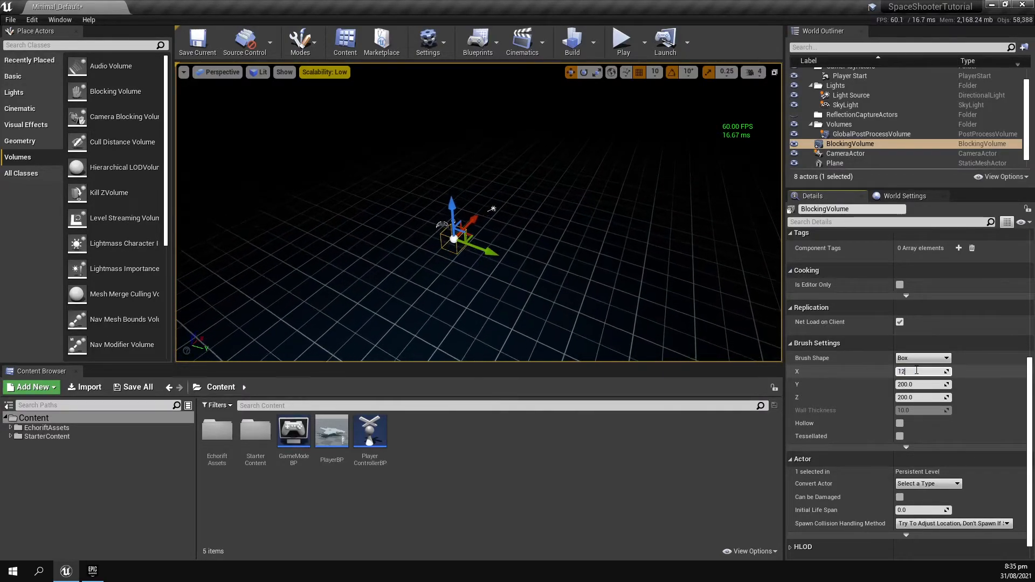
key("Return")
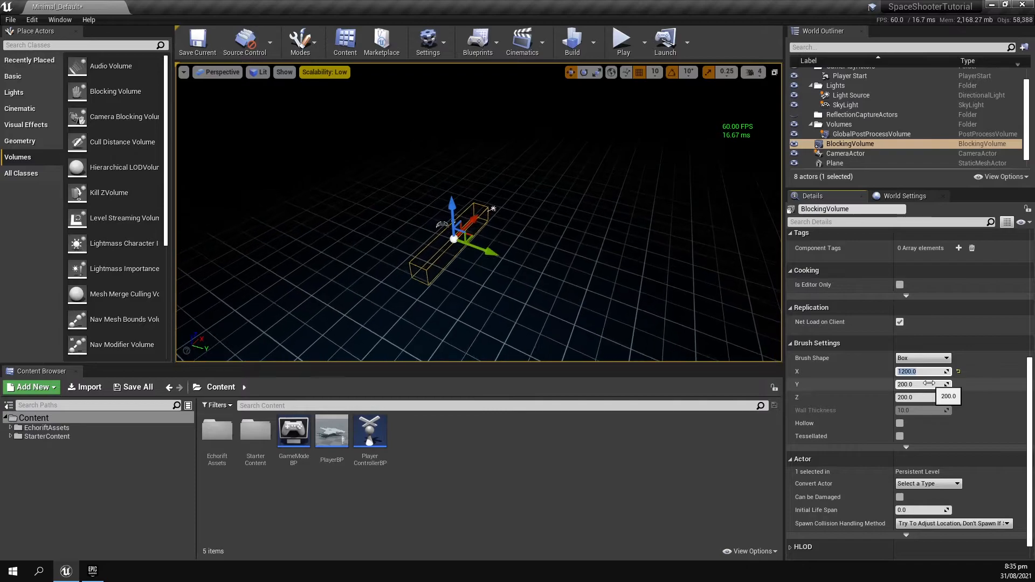
left_click(928, 383)
type("5000")
key("Return")
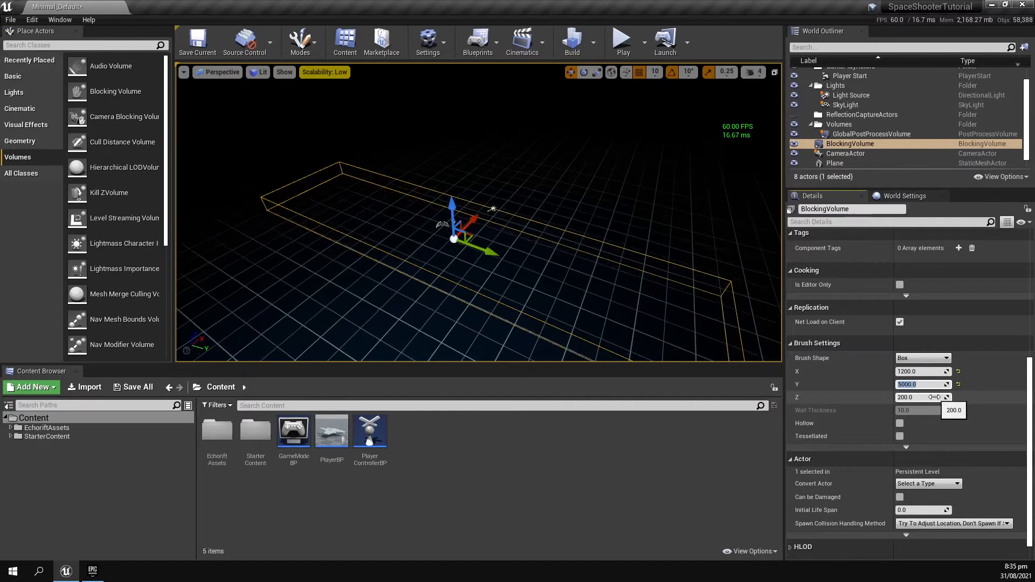
left_click(935, 397)
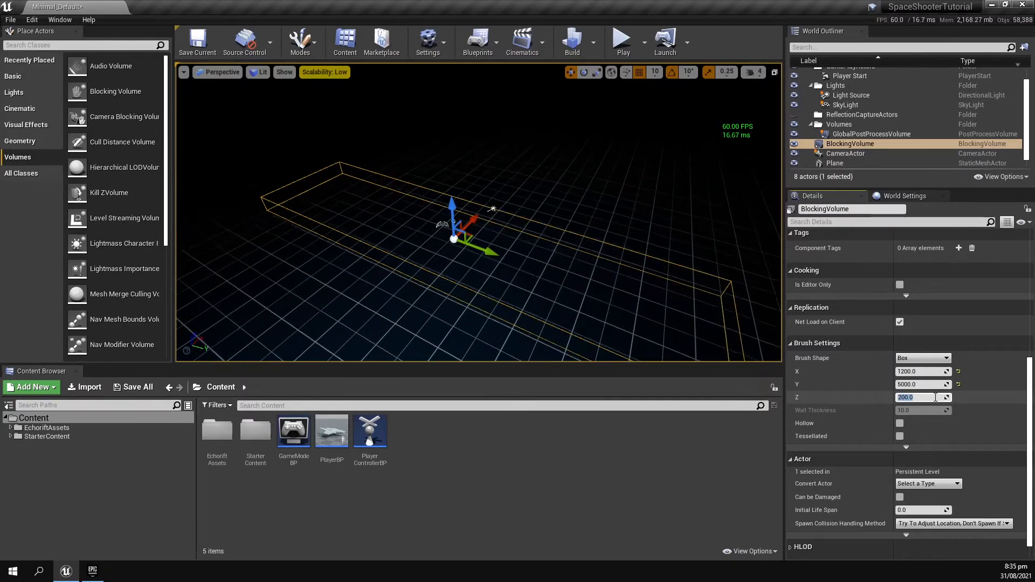
type("2000")
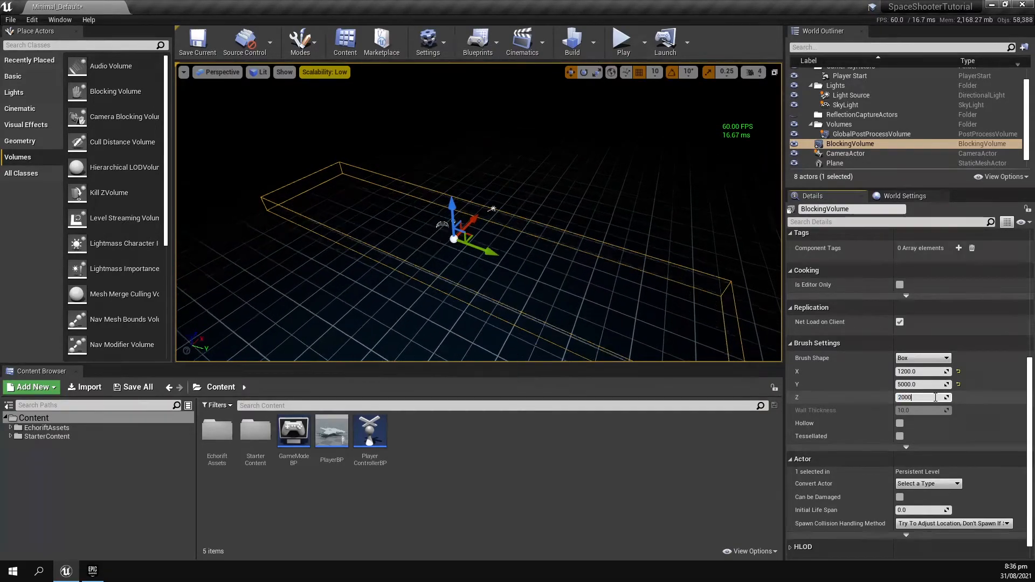
key("Return")
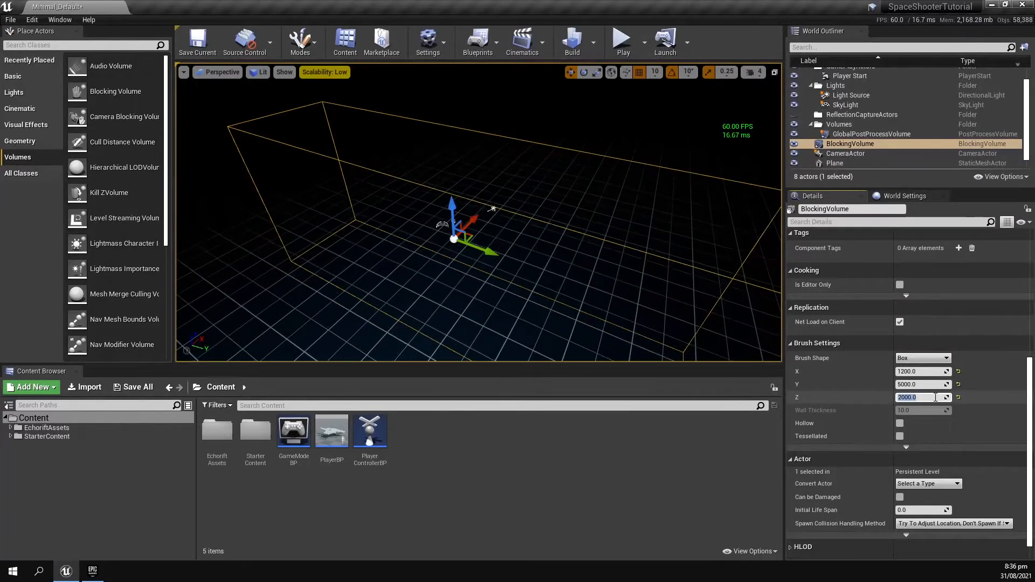
left_click(981, 398)
Make the blocking volume's brush hollow so that only its walls block the ship.
right_click_drag(539, 226, 577, 226)
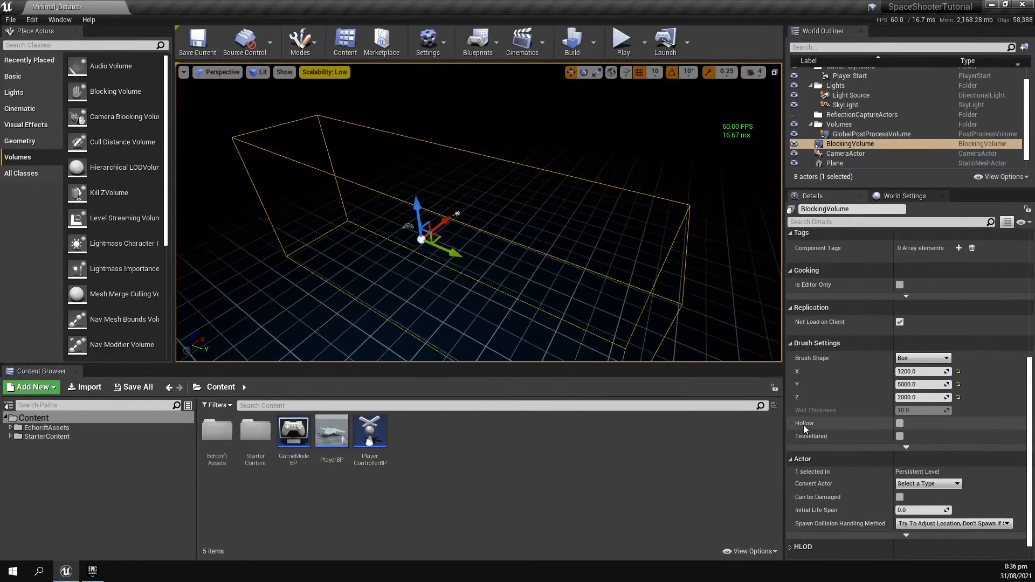
left_click(899, 424)
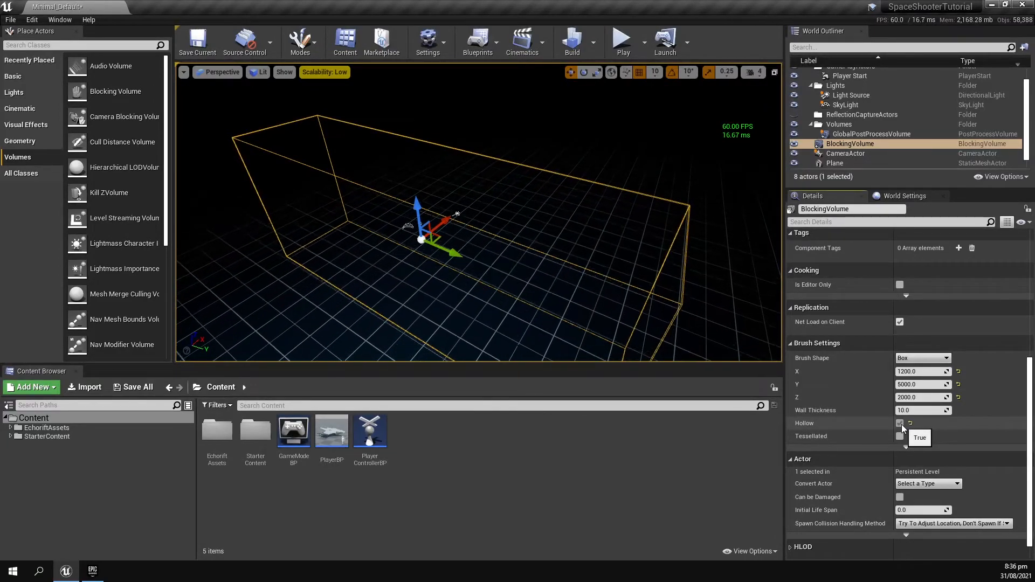
right_click_drag(539, 226, 477, 227)
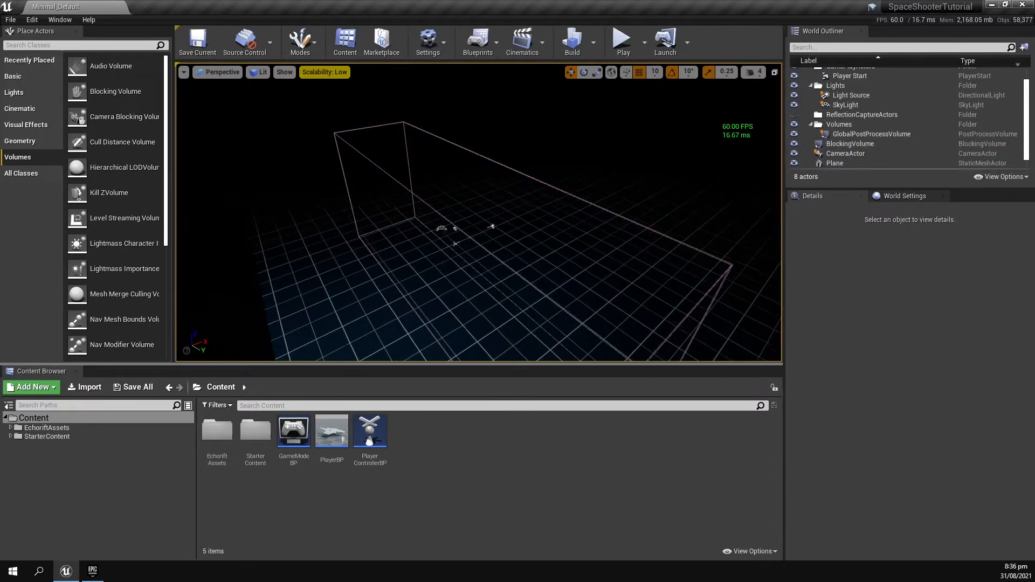
Start a new play session in a full-screen viewport and take control of the ship.
left_click(624, 41)
key("F11")
left_click(517, 291)
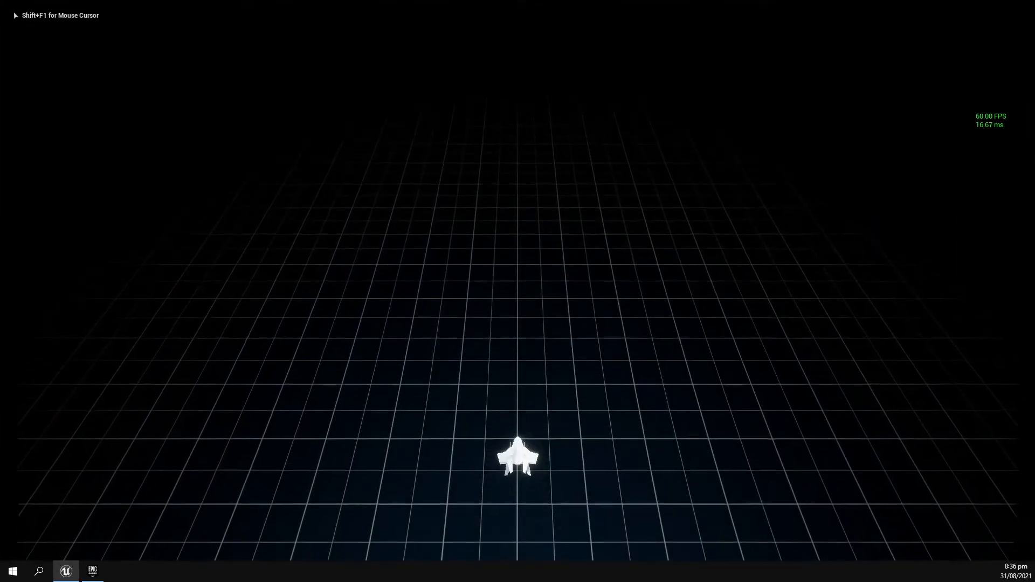
Test the blocking volume's limits by steering the ship backward, forward and sideways across the grid.
key("s")
key("w")
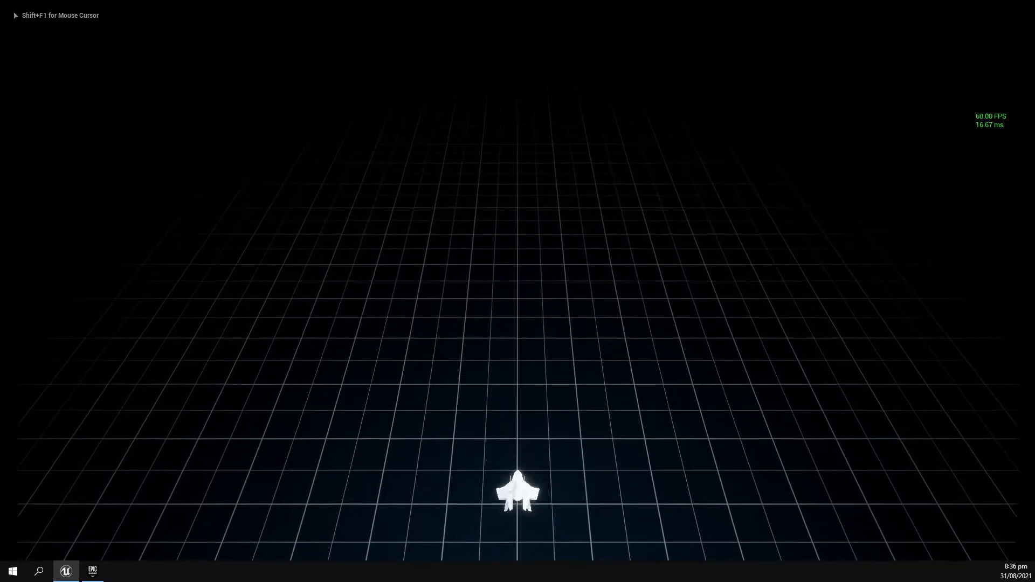
key("s")
key("s")
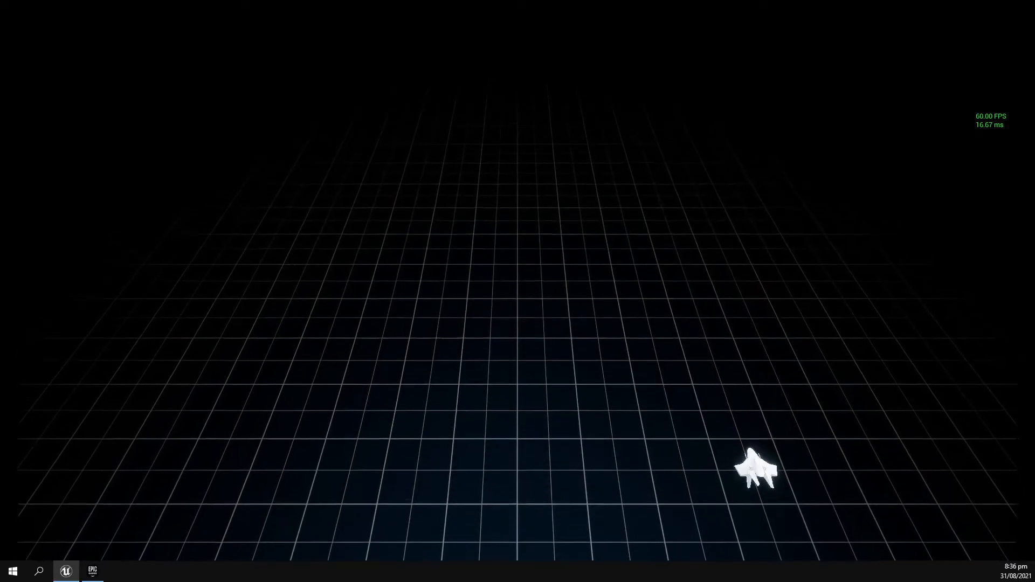
key("a")
key("a")
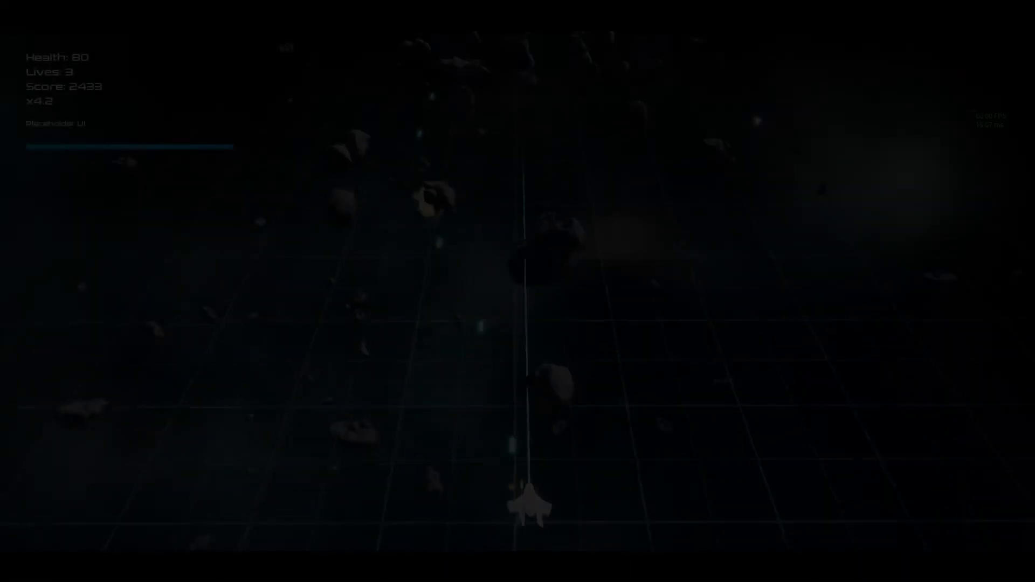
key("d")
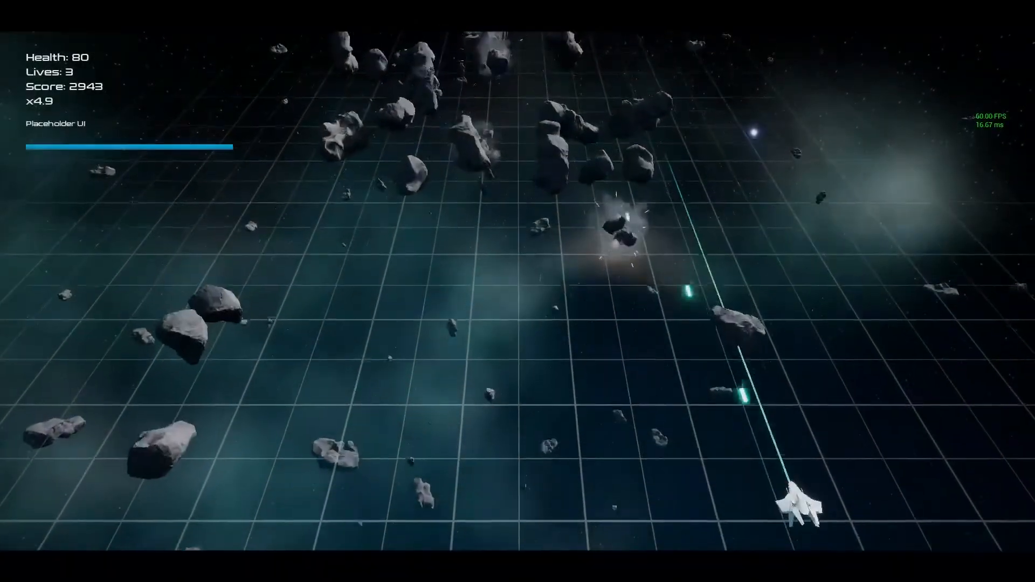
key("a")
key("a")
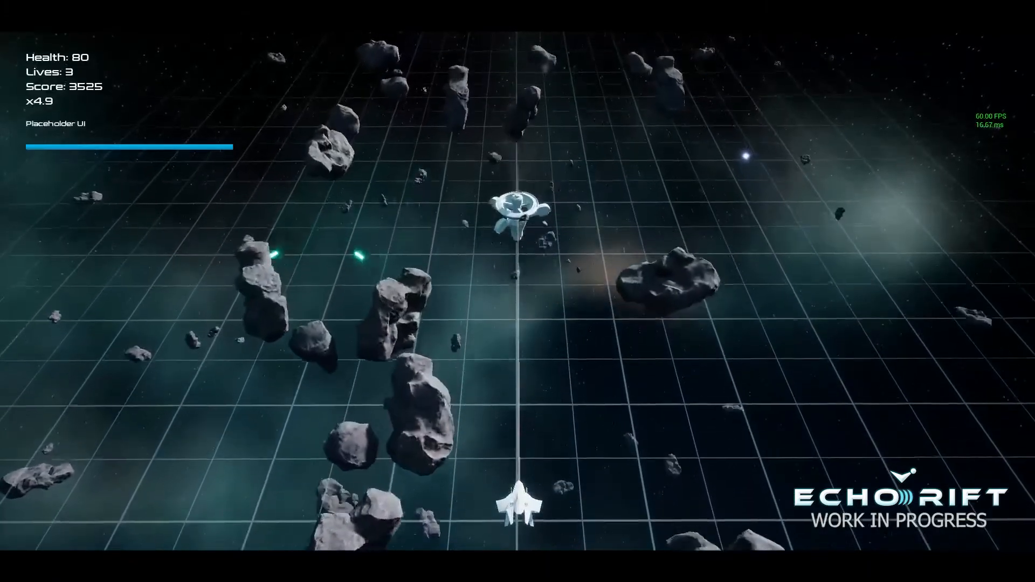
key("space")
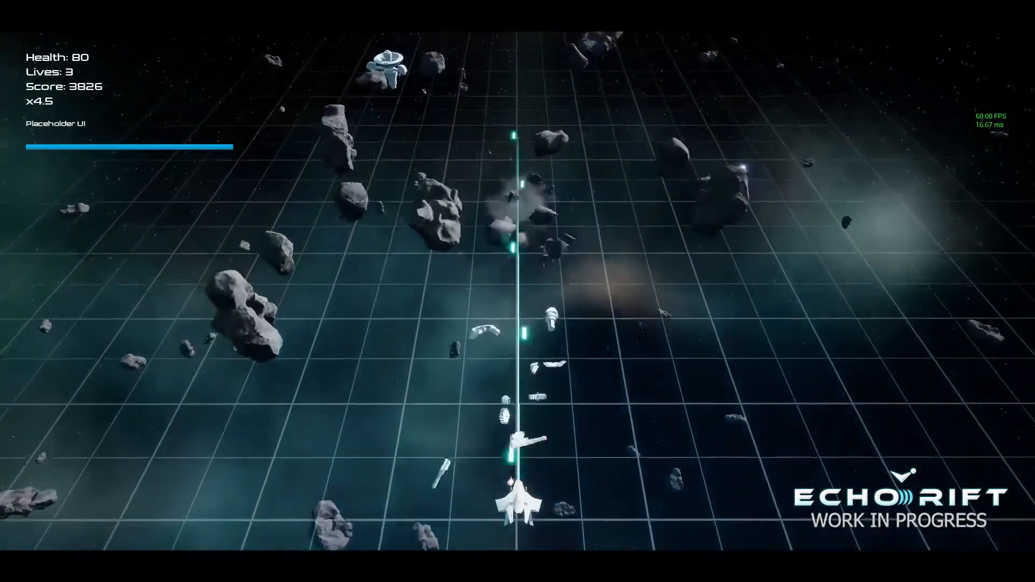
key("a")
key("a")
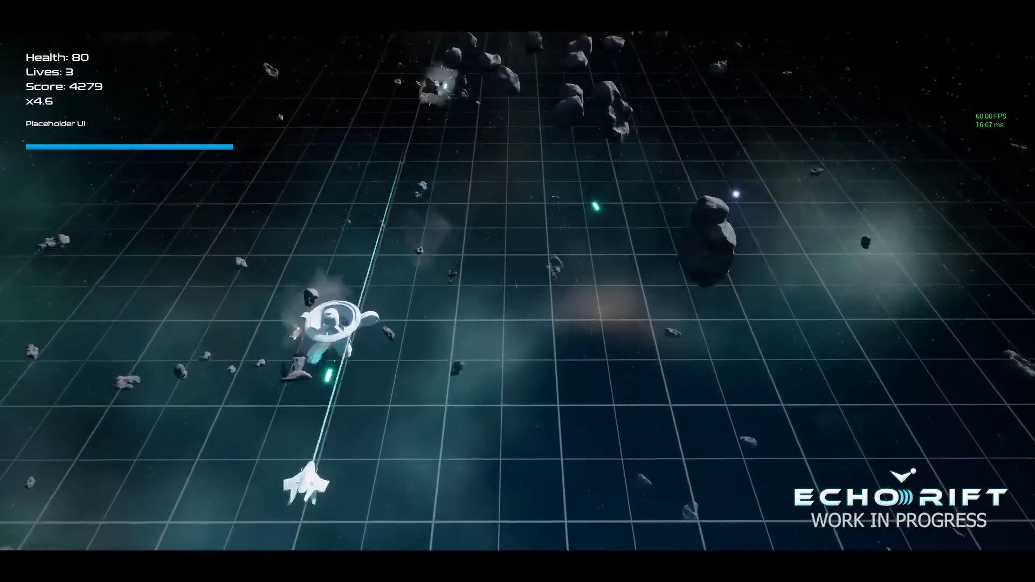
key("d")
key("d")
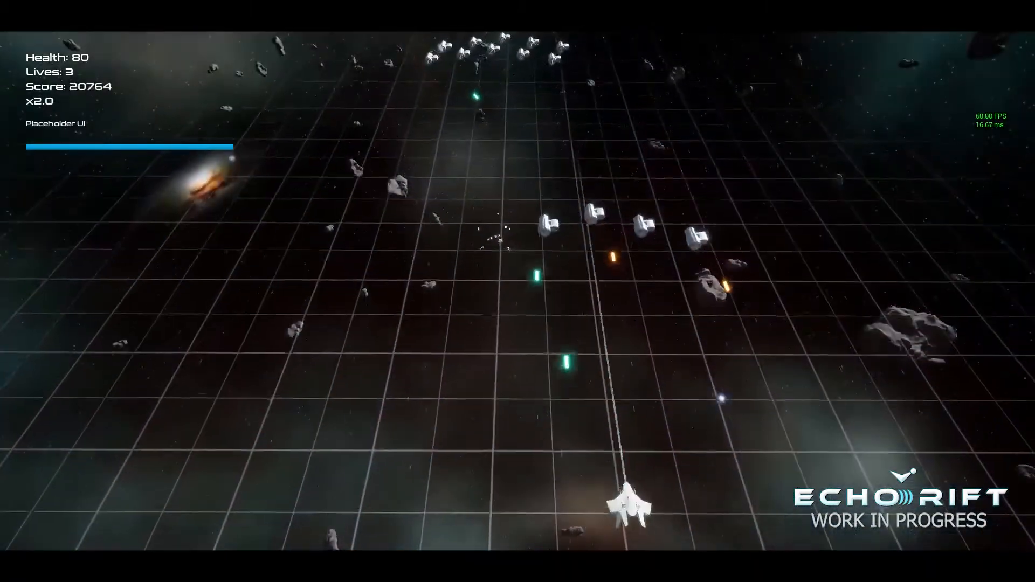
key("d")
key("a")
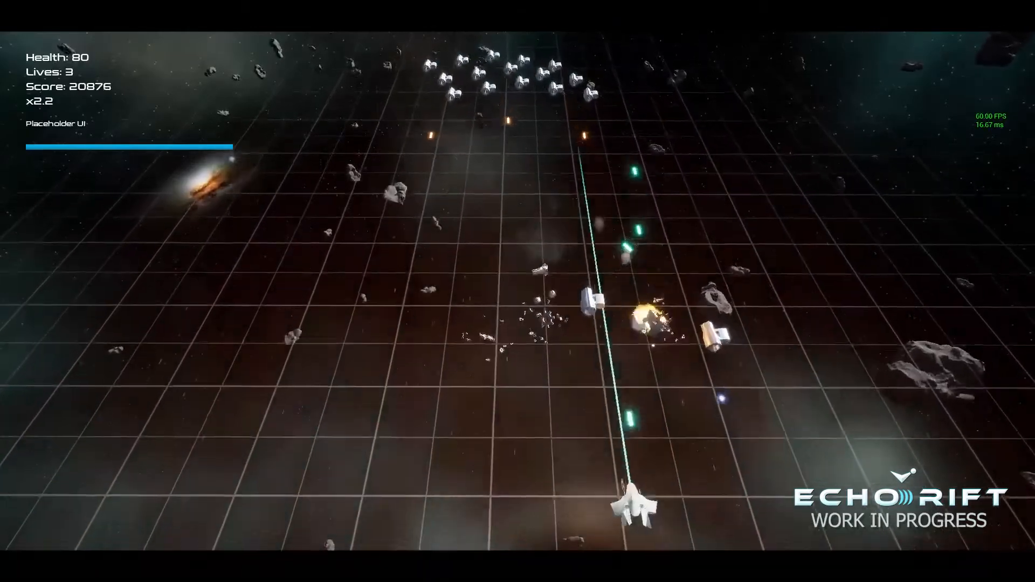
key("a")
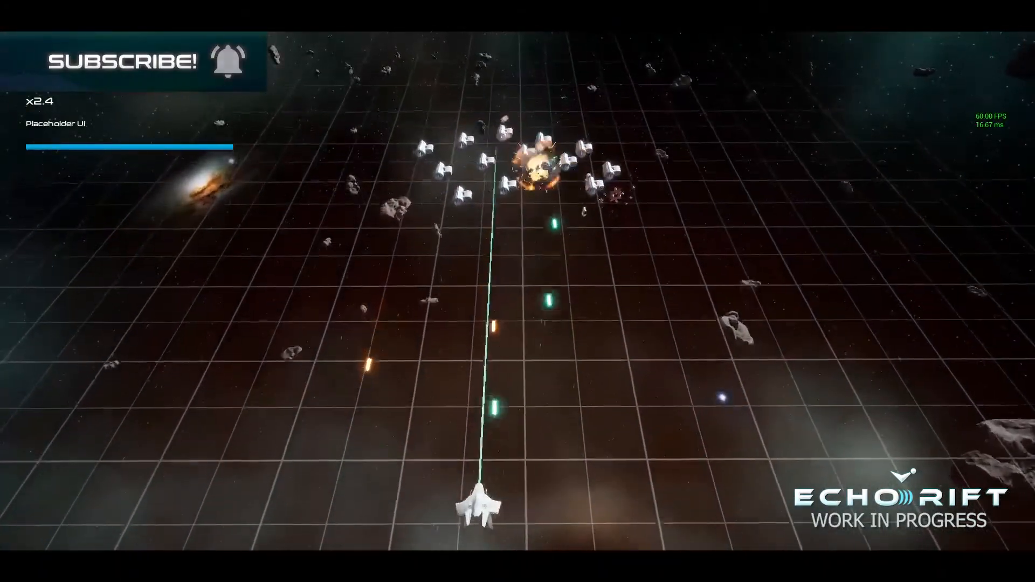
key("d")
key("a")
key("d")
key("a")
key("a")
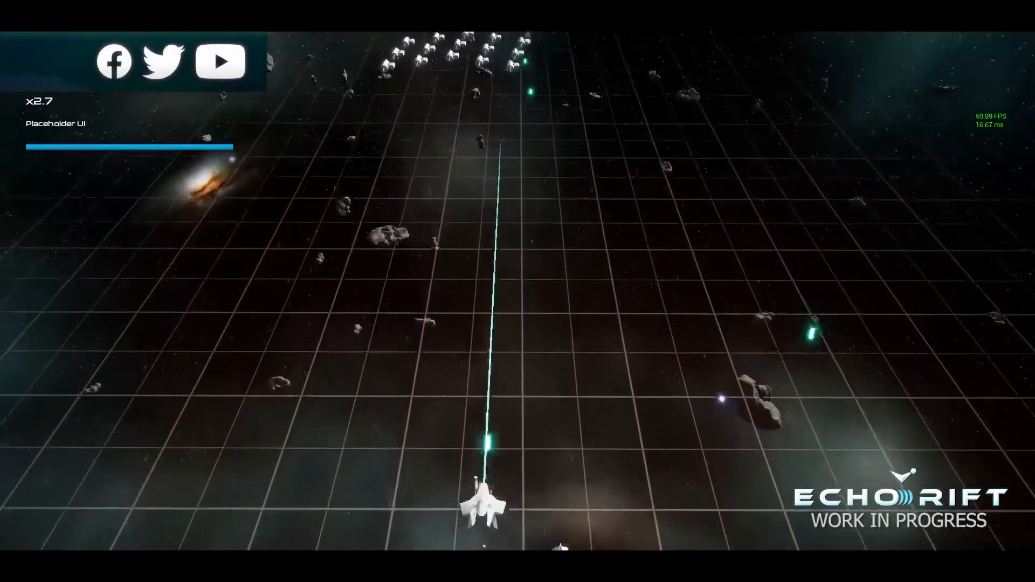
key("d")
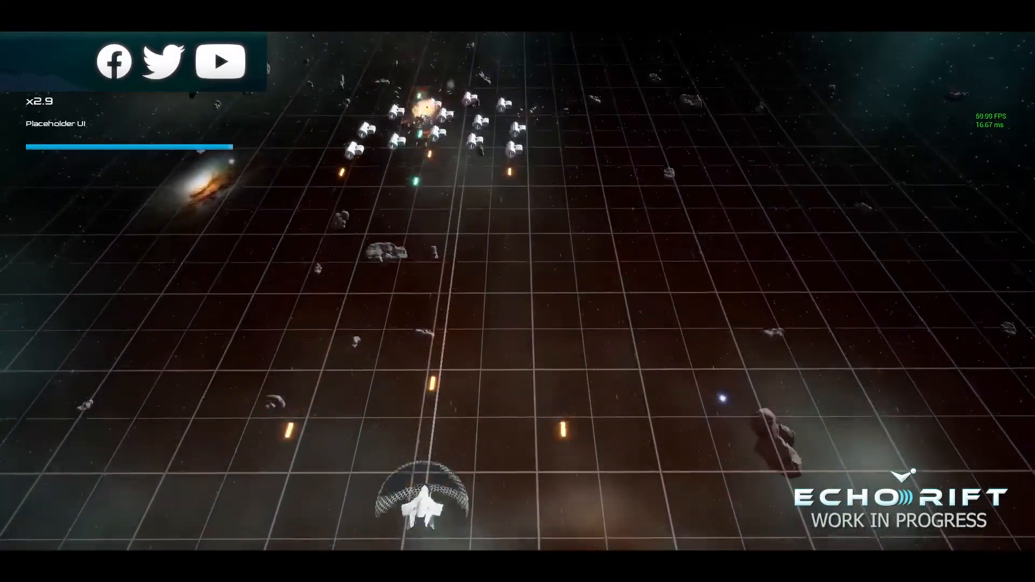
key("a")
key("a")
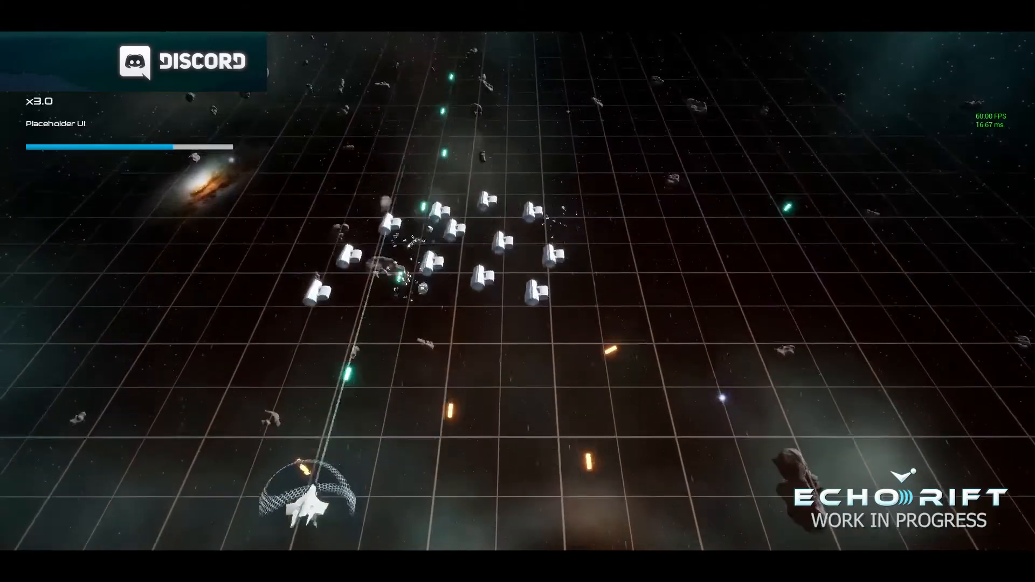
key("d")
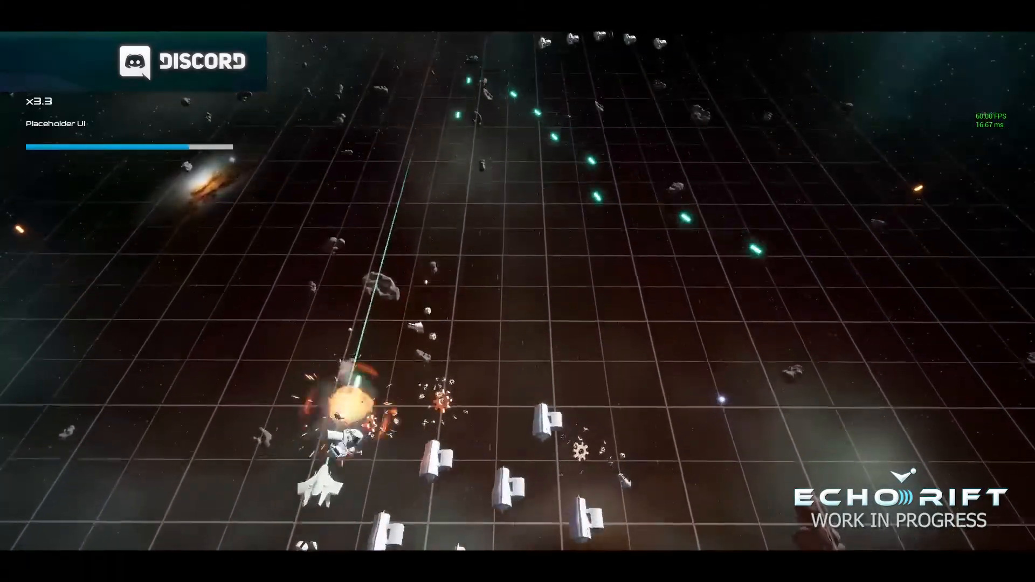